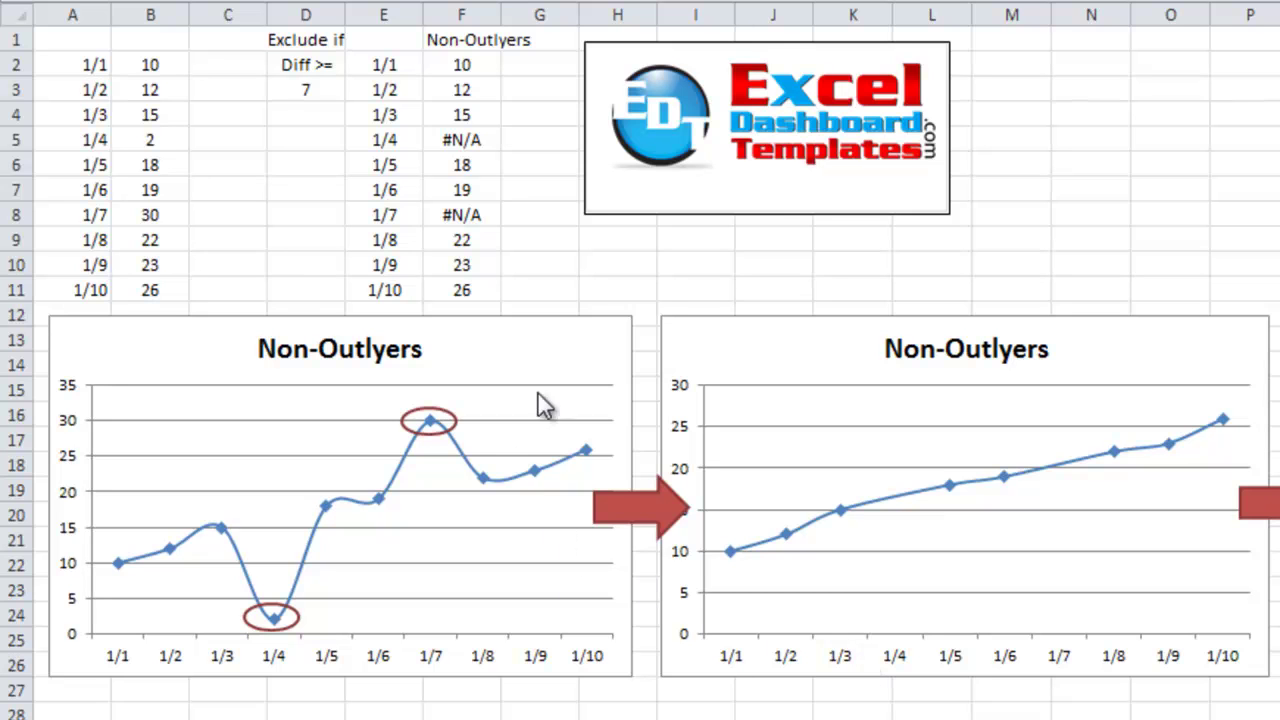
# Step: Examine the circled outlier points, the difference threshold in D3, the Non-Outlyers data in E2:F11 and the comparison charts
pyautogui.click(789, 169)
pyautogui.click(796, 145)
pyautogui.click(889, 171)
pyautogui.moveTo(293, 628)
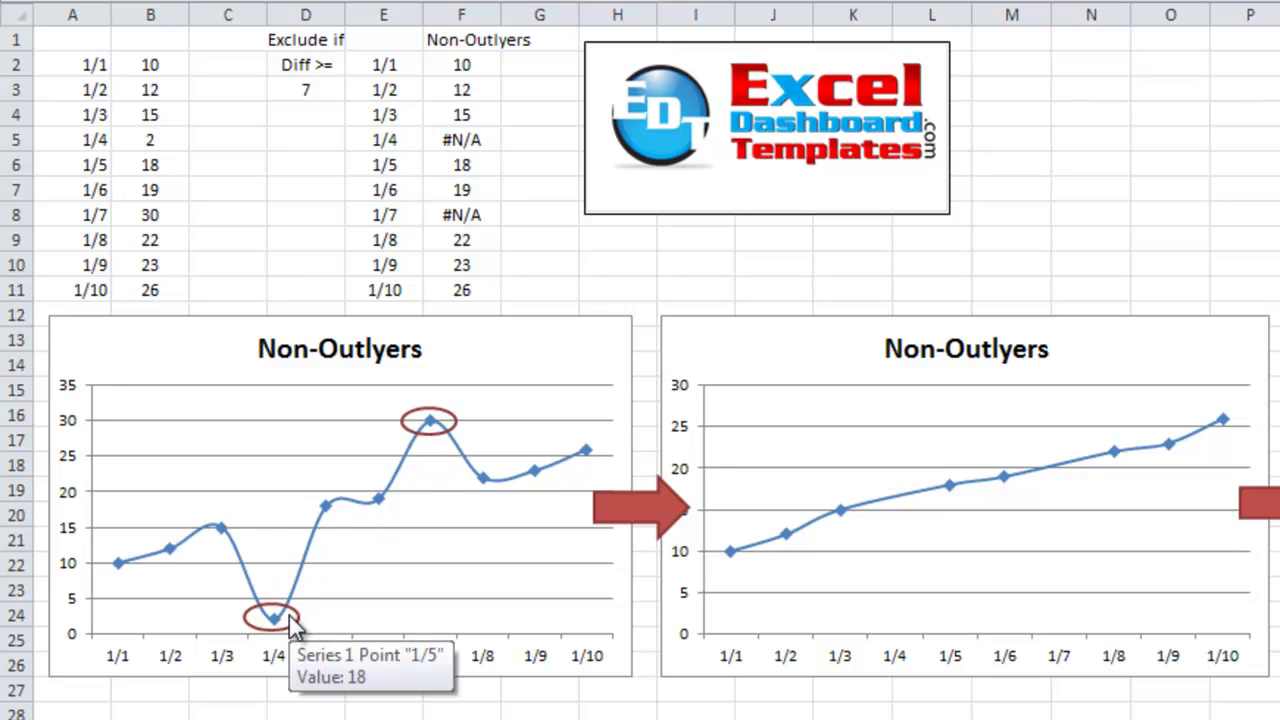
pyautogui.click(424, 425)
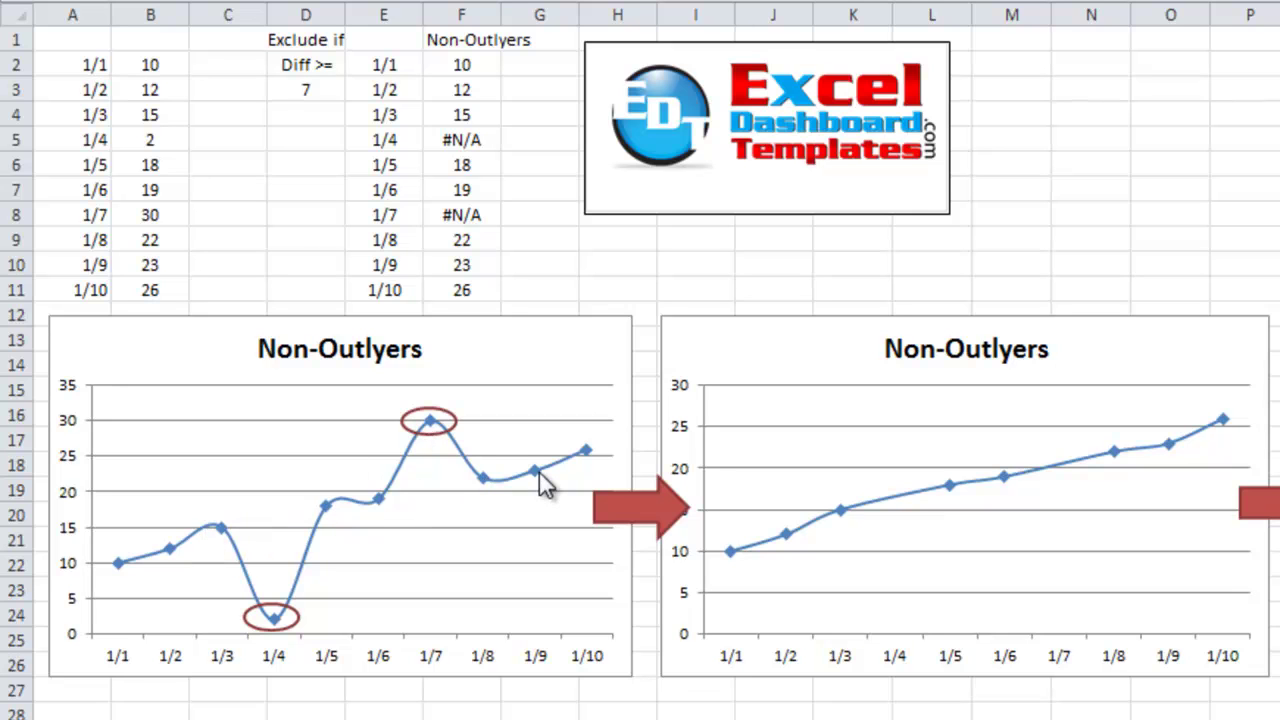
pyautogui.moveTo(540, 476)
pyautogui.click(309, 94)
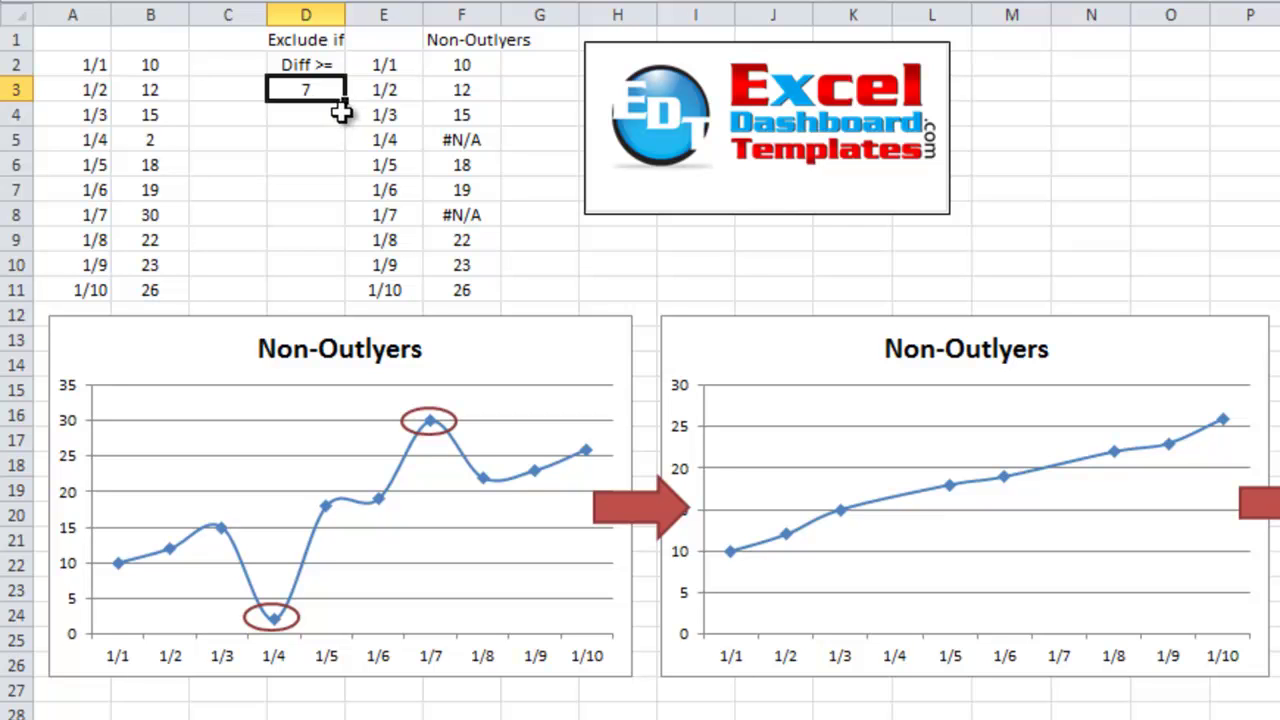
pyautogui.click(468, 136)
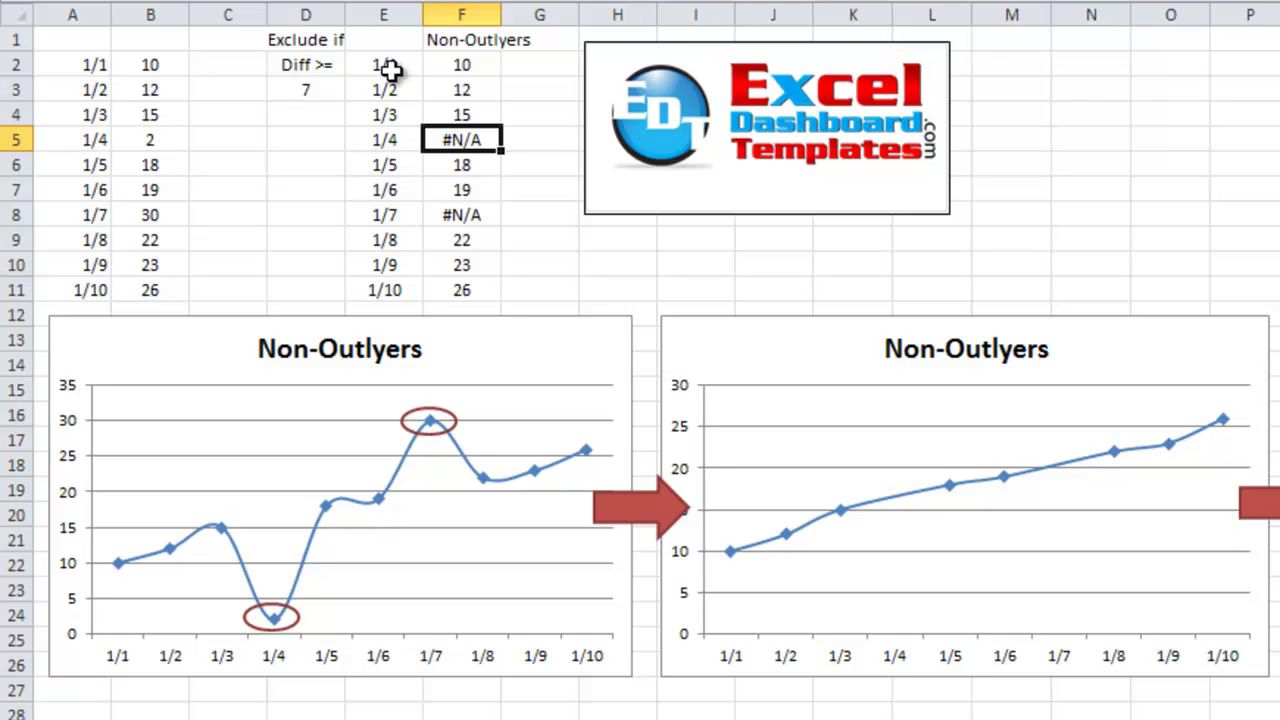
pyautogui.moveTo(391, 77); pyautogui.dragTo(444, 279)
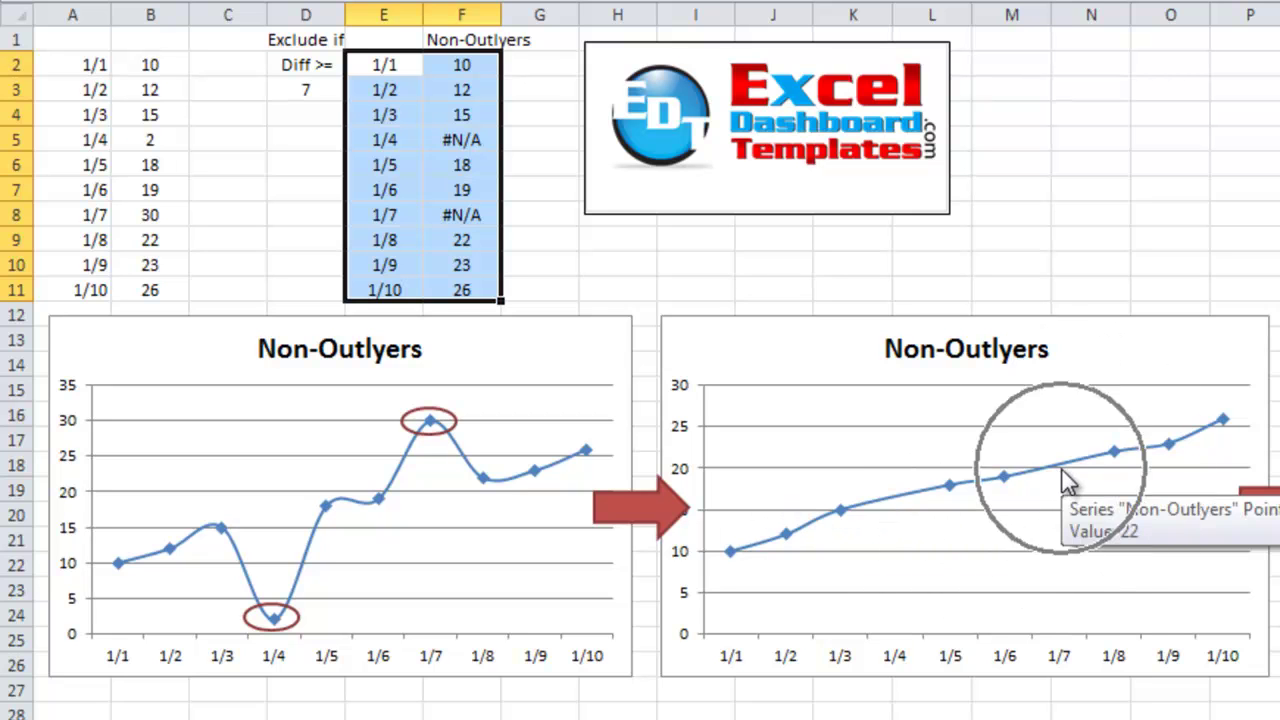
pyautogui.moveTo(889, 516)
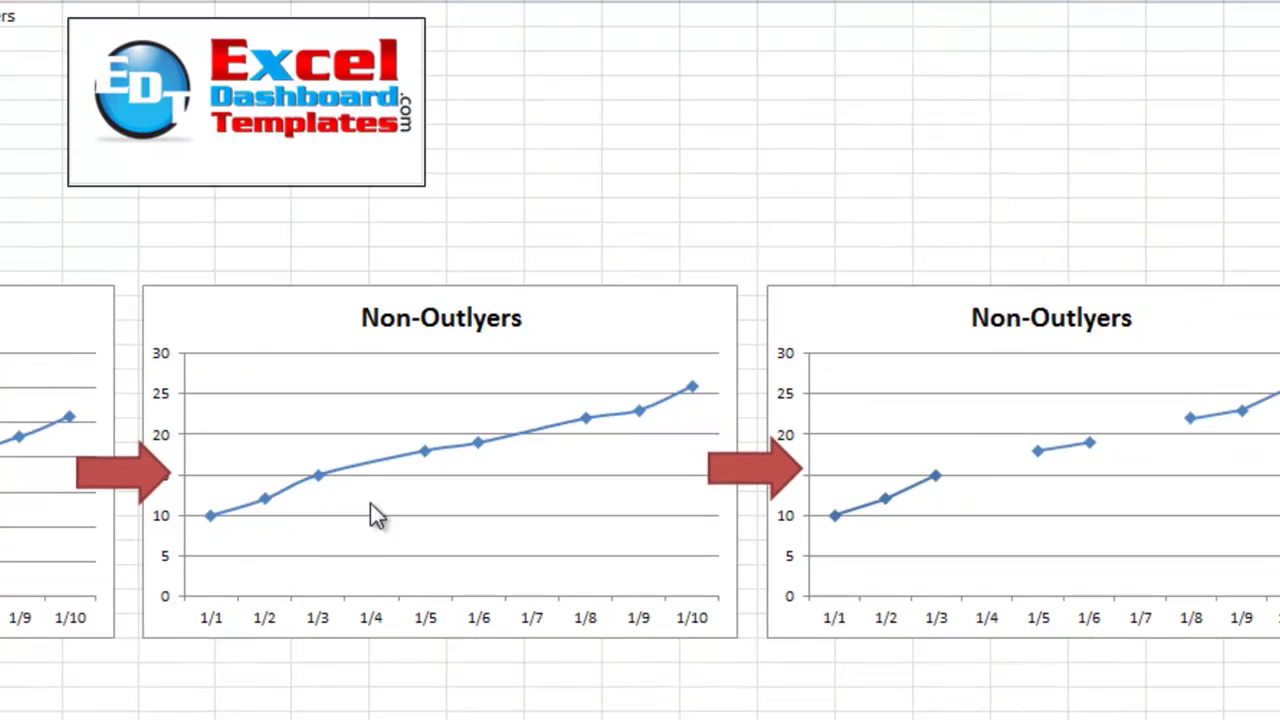
pyautogui.moveTo(309, 462)
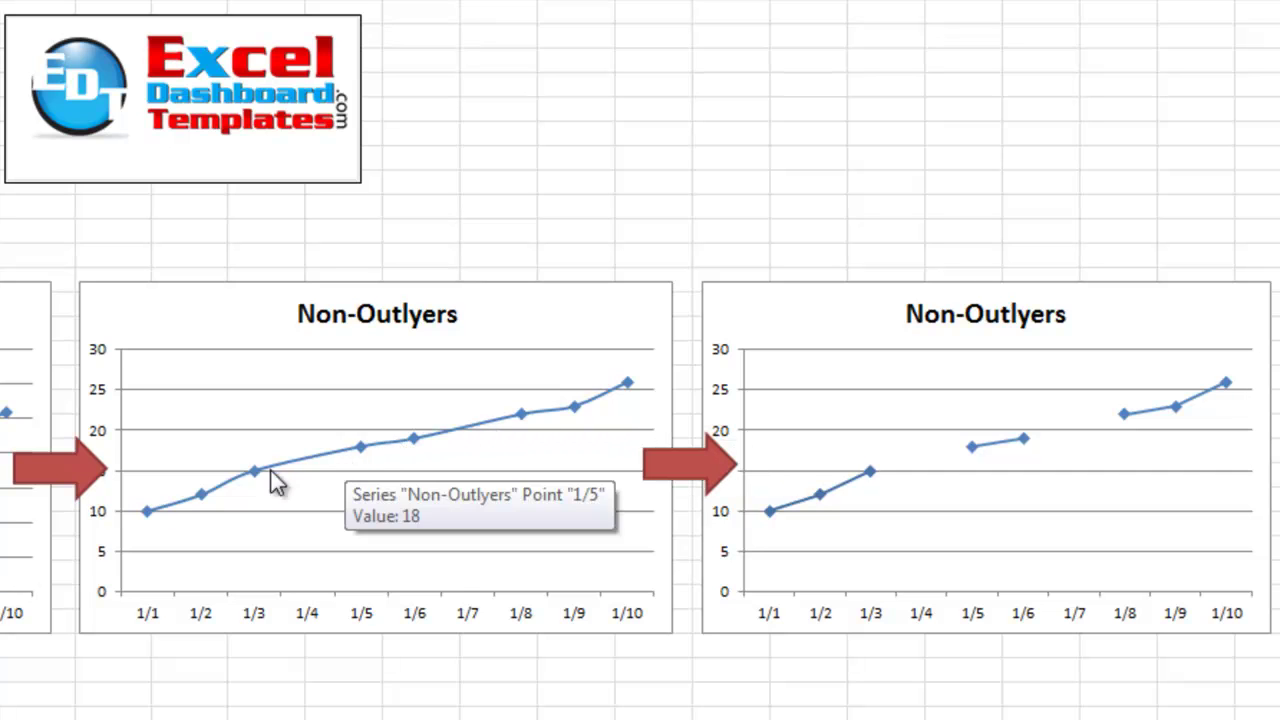
pyautogui.moveTo(194, 502)
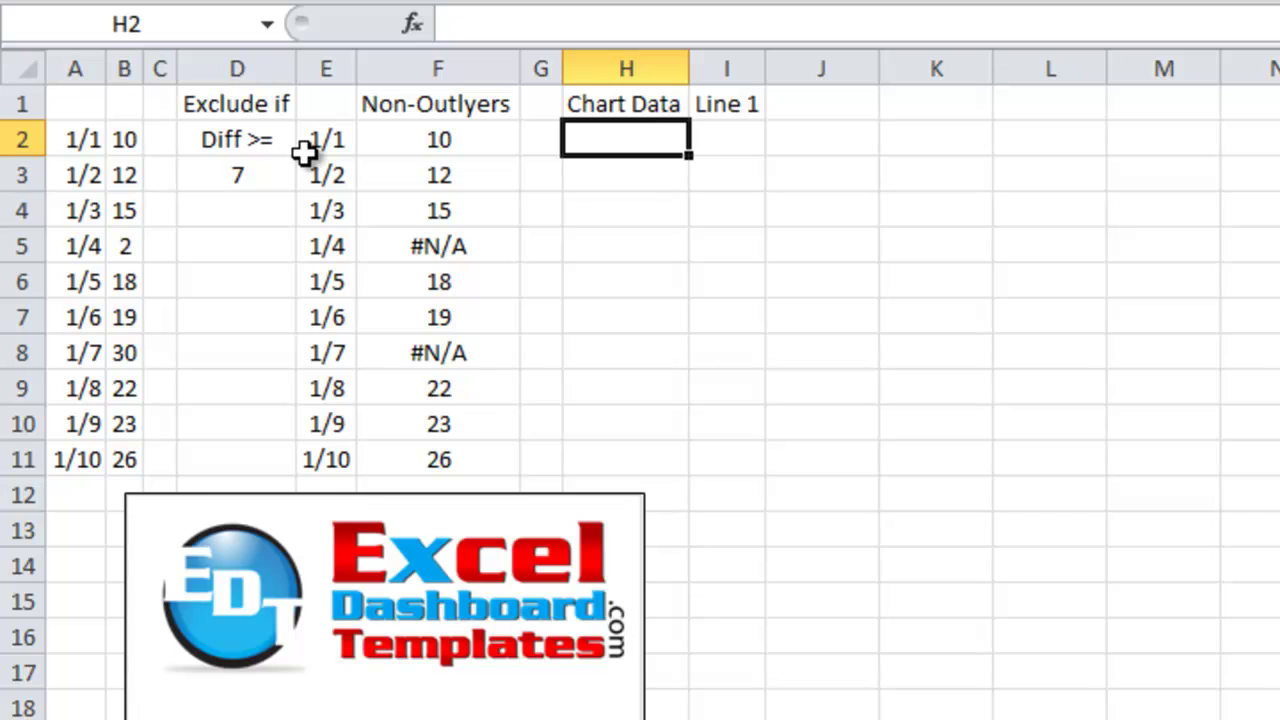
# Step: Set the exclusion difference threshold in D3 to 2 and select the Non-Outlyers data in E1:F11 to review it
pyautogui.click(265, 167)
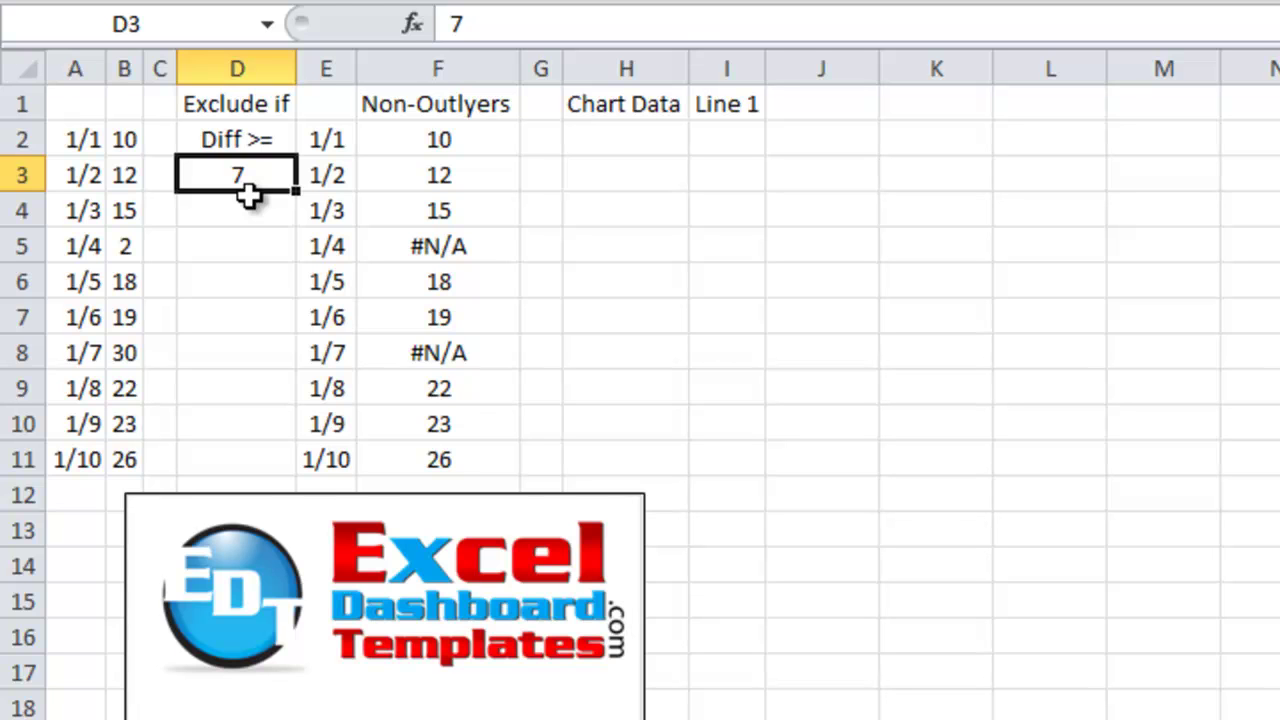
pyautogui.write('2')
pyautogui.press('Return')
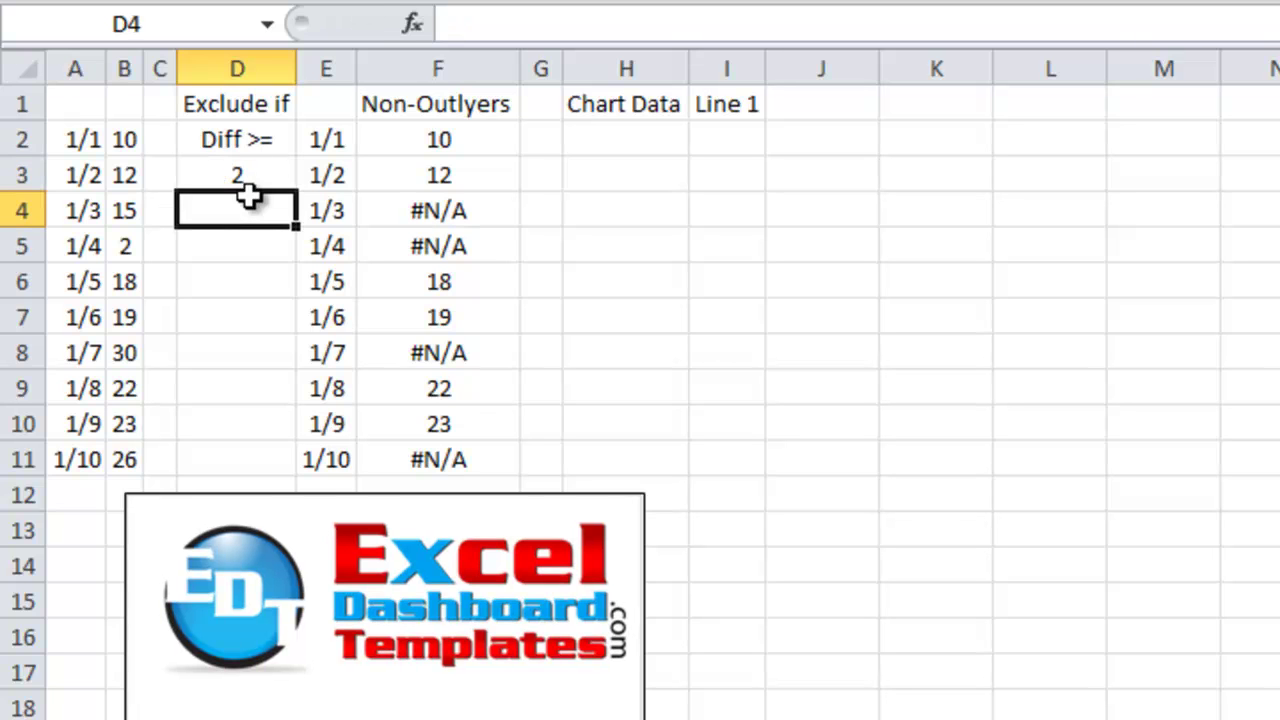
pyautogui.moveTo(340, 103); pyautogui.dragTo(414, 458)
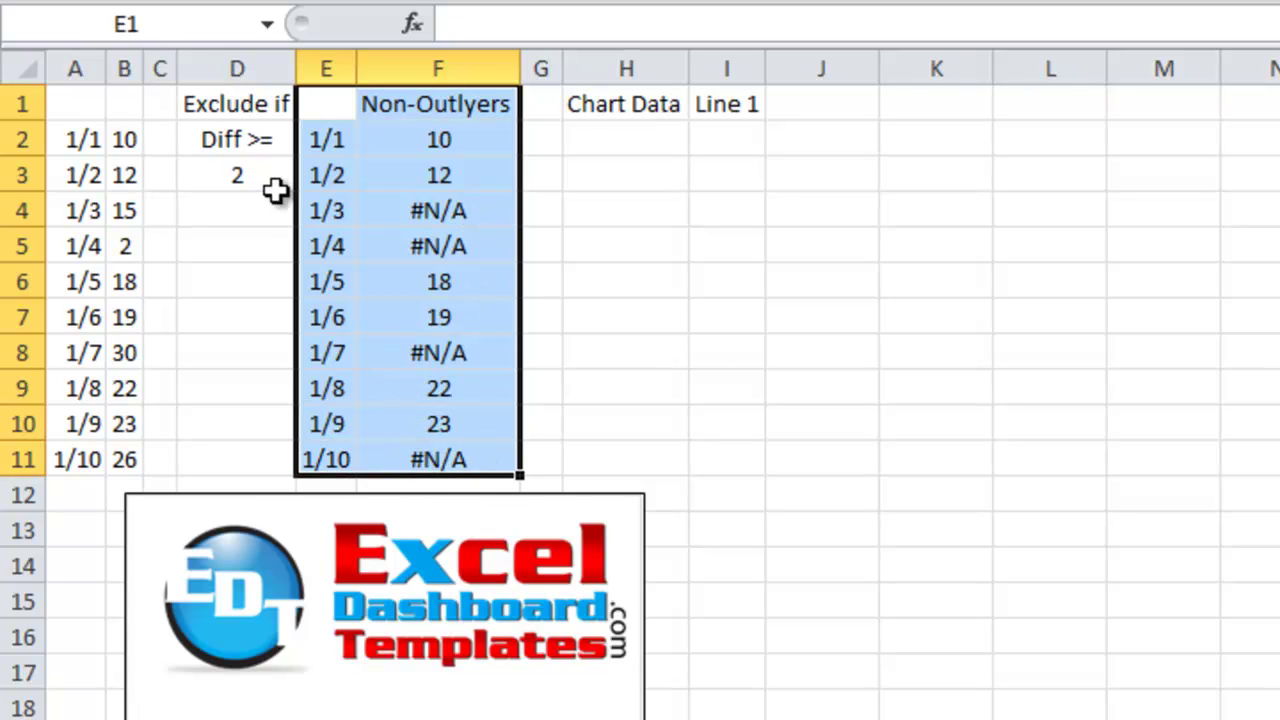
# Step: Set the exclusion difference threshold in D3 to 7 and select the Non-Outlyers data in E2:F11
pyautogui.click(261, 184)
pyautogui.write('7')
pyautogui.press('Return')
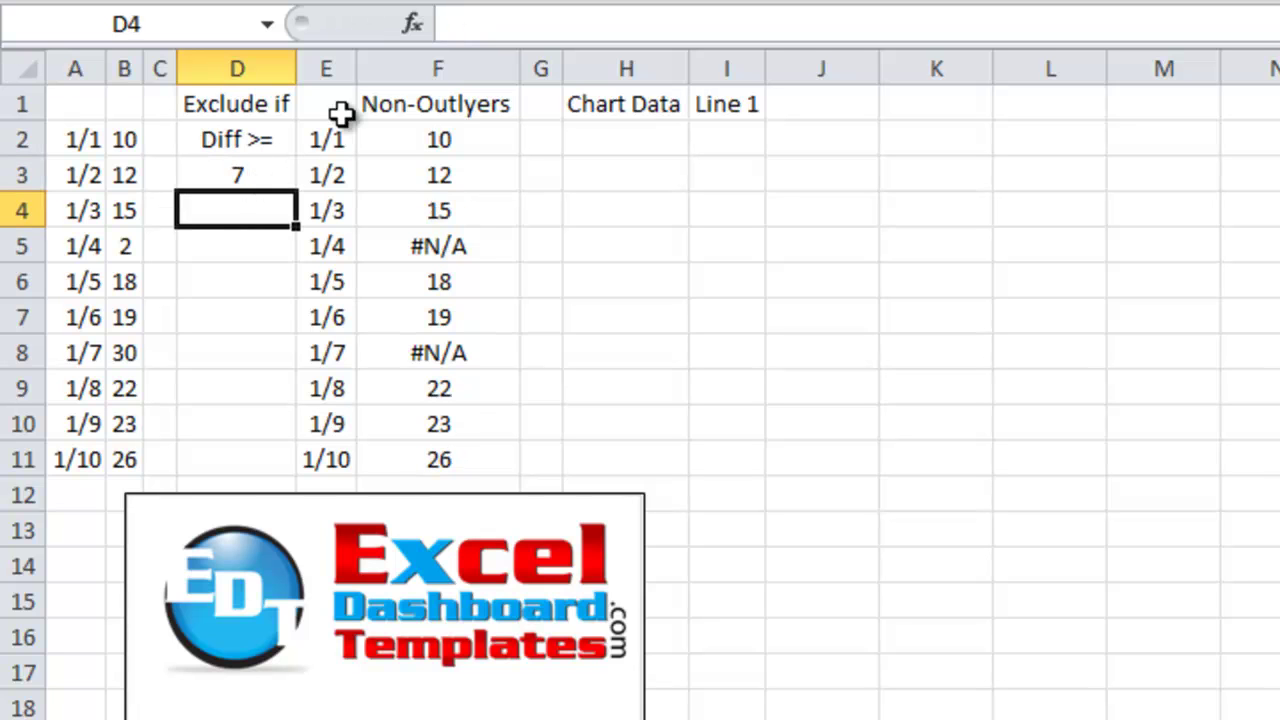
pyautogui.moveTo(335, 136); pyautogui.dragTo(391, 446)
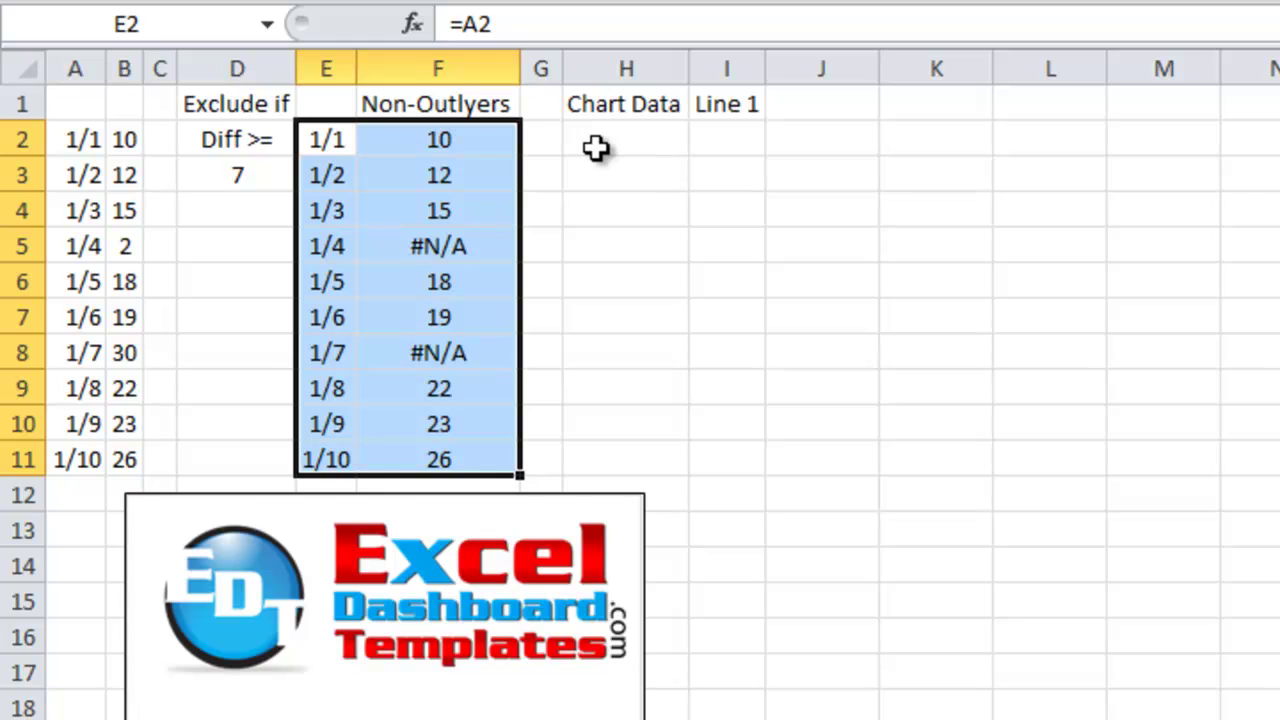
# Step: Enter the formula =A2 in H2 under Chart Data to reference the first date
pyautogui.click(596, 147)
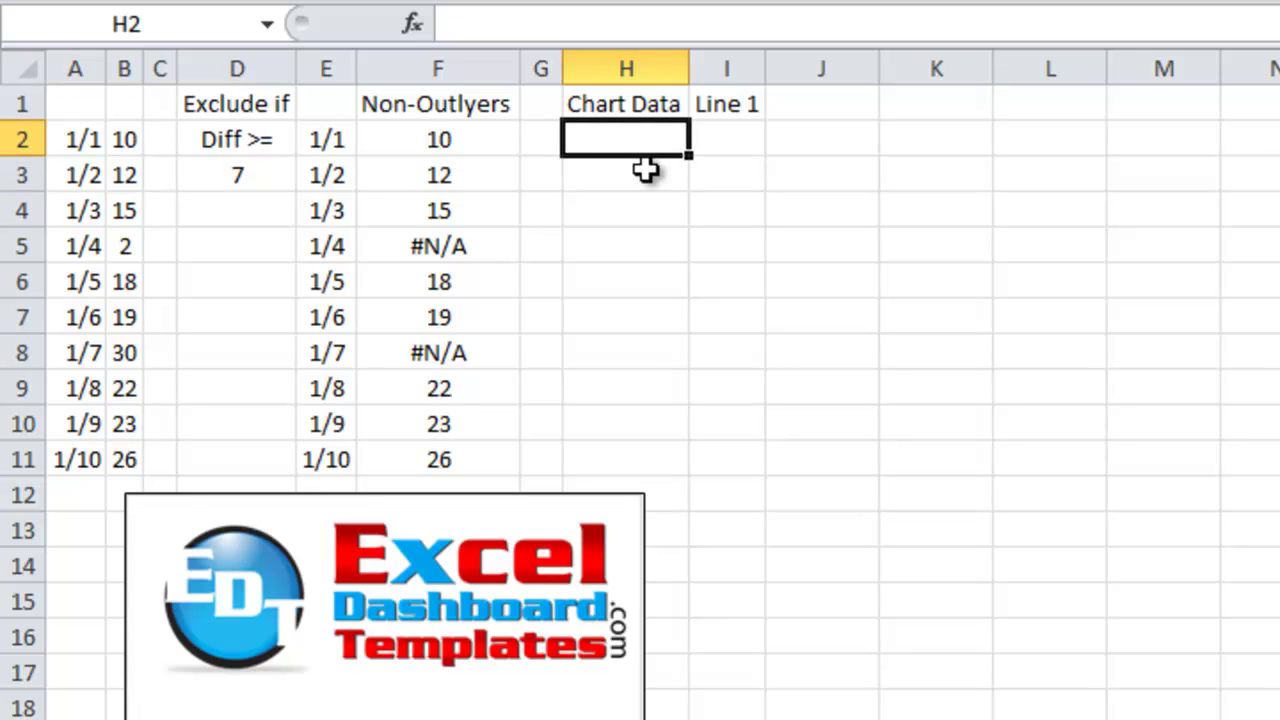
pyautogui.write('=')
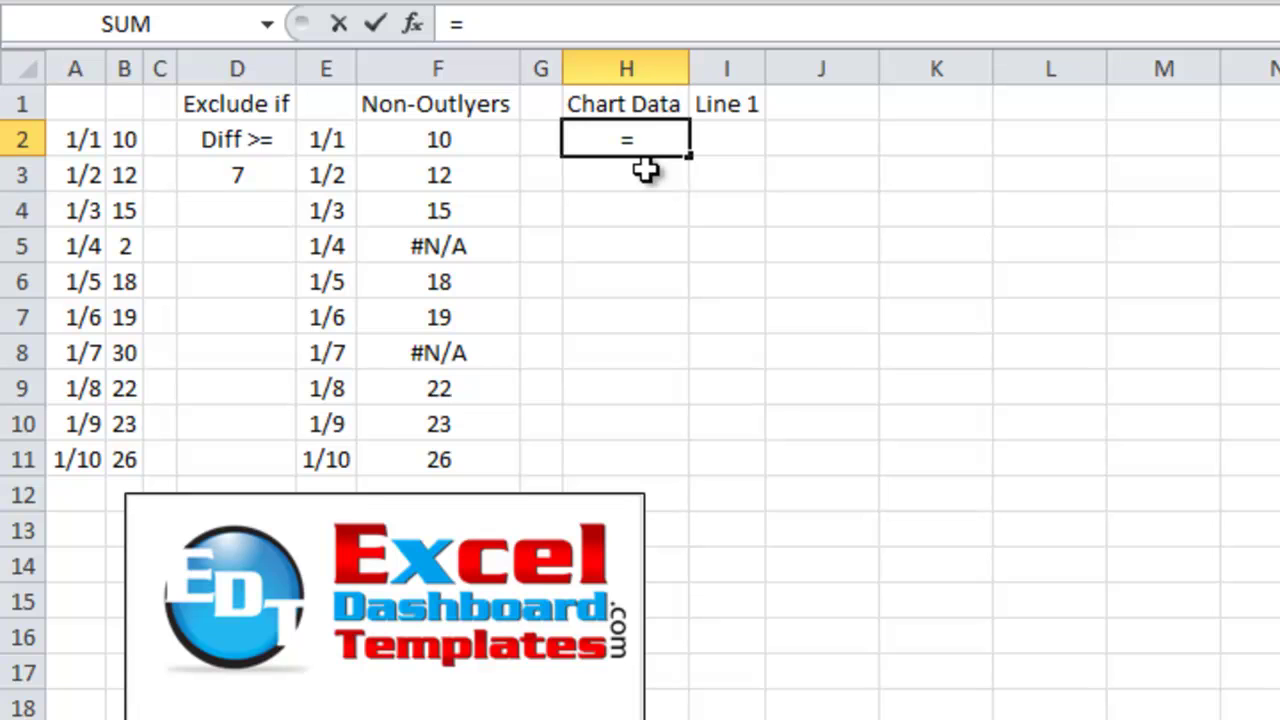
pyautogui.press('Left')
pyautogui.press('Left')
pyautogui.press('Left')
pyautogui.press('Left')
pyautogui.press('Left')
pyautogui.press('Left')
pyautogui.press('Left')
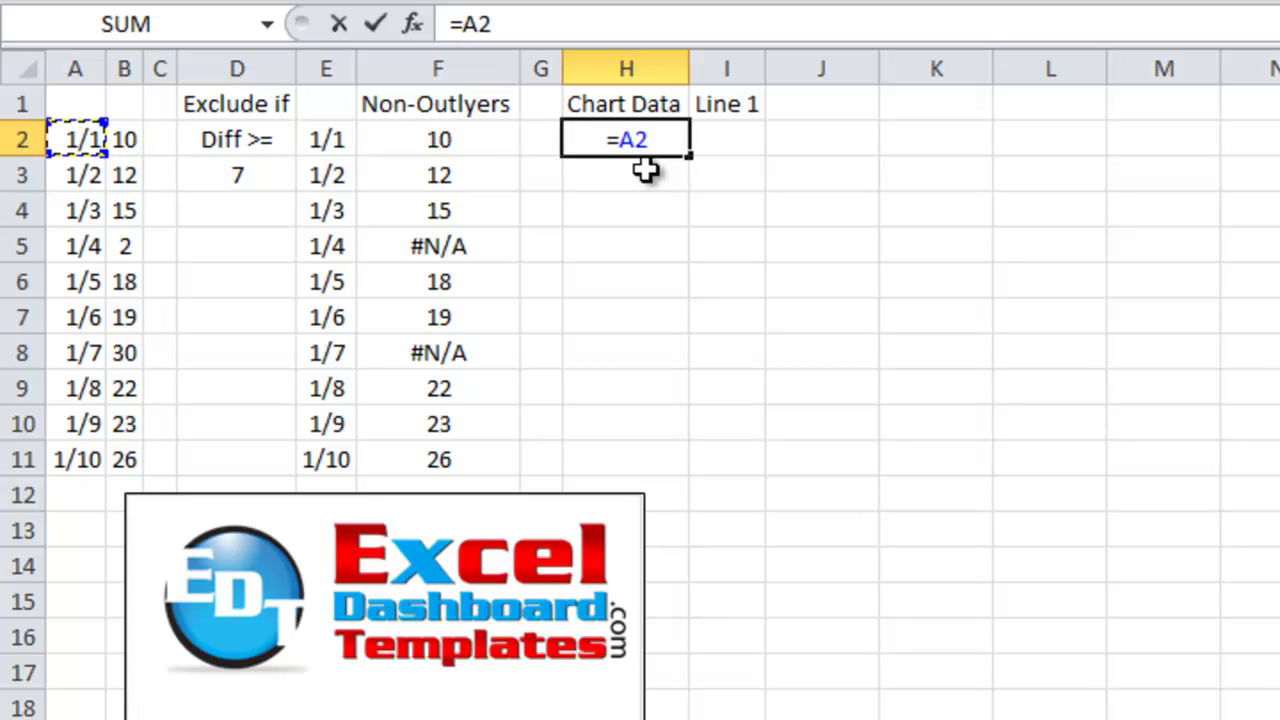
pyautogui.press('Return')
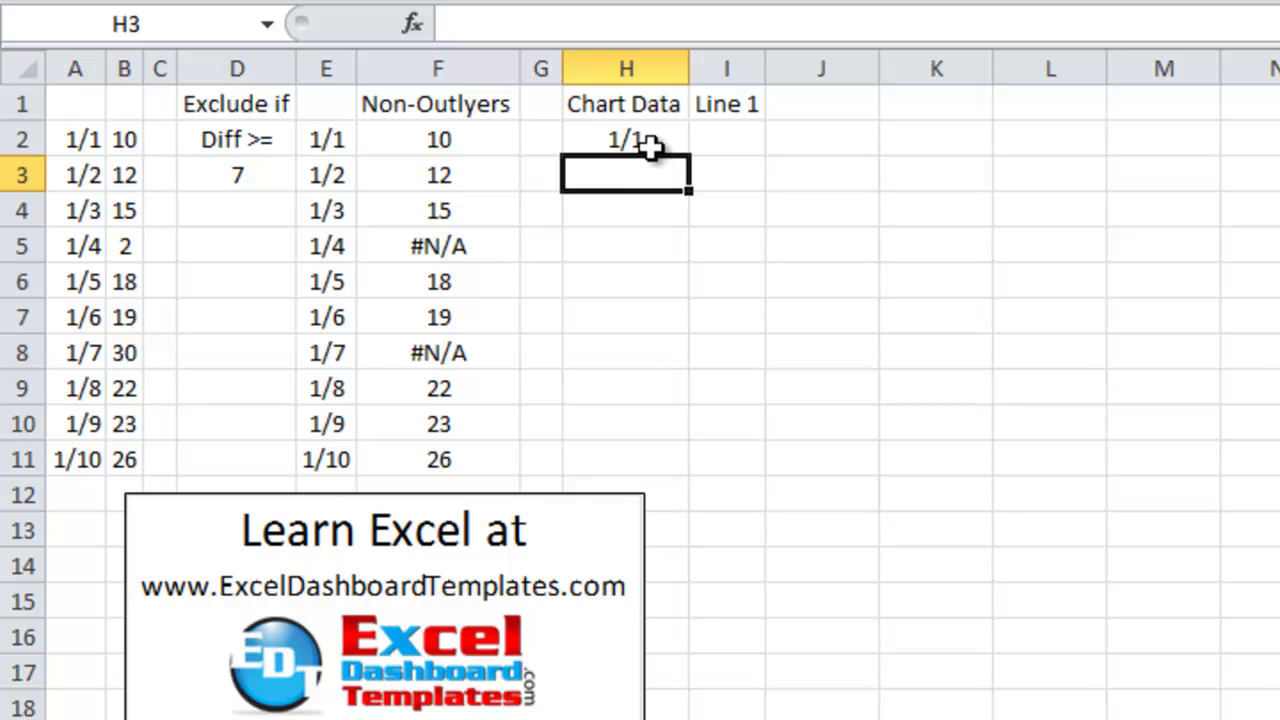
pyautogui.click(657, 143)
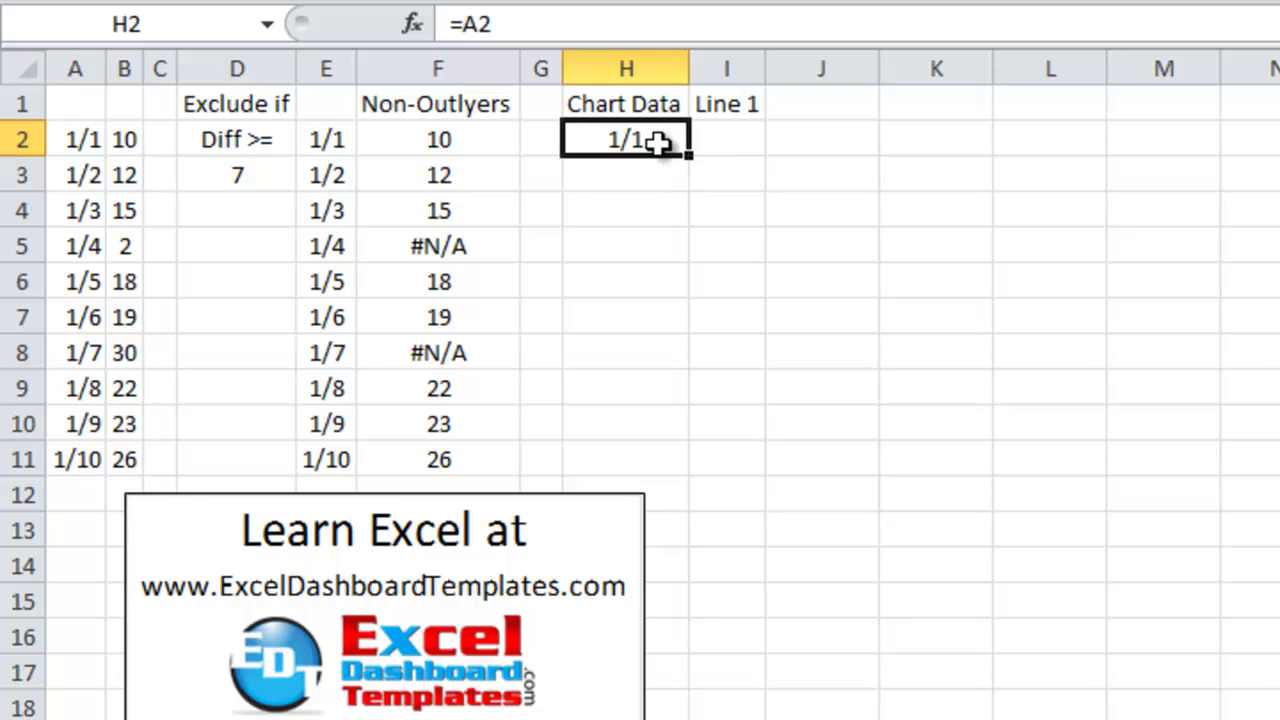
# Step: Write =if(,na(),$F2) in I2 under Line 1, leaving the logical test empty and fixing only the column of the F2 reference
pyautogui.click(723, 139)
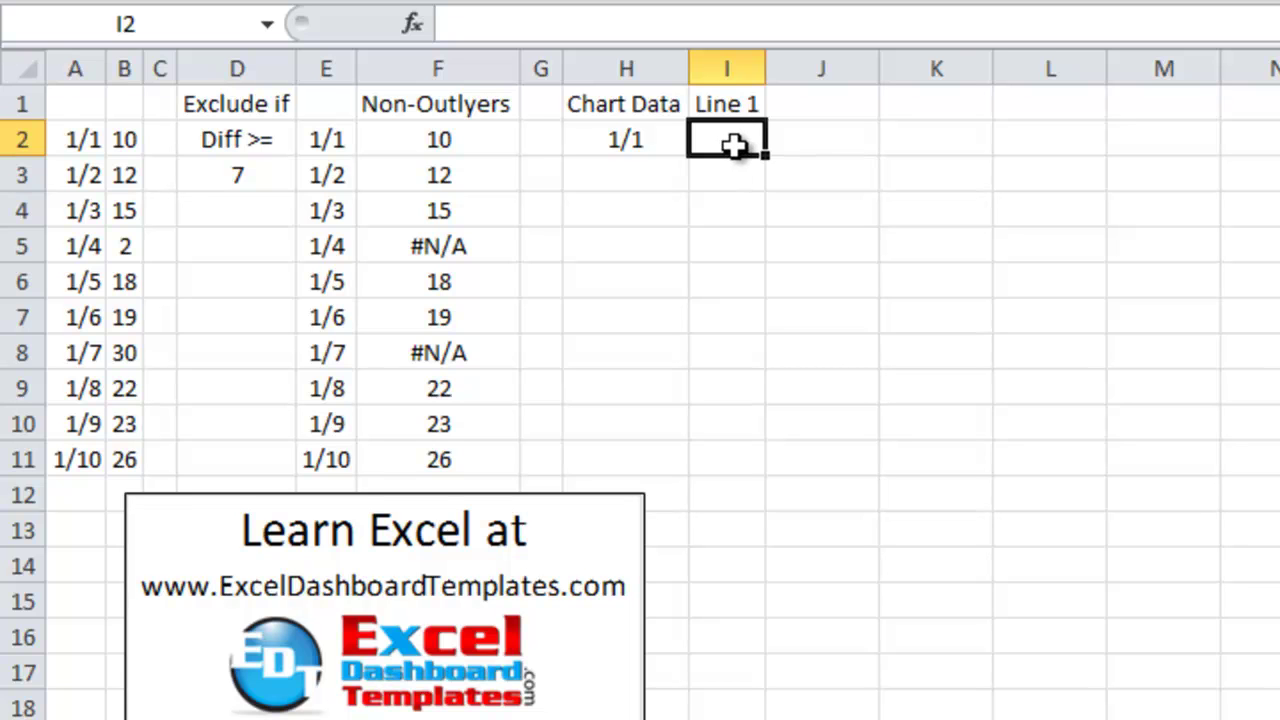
pyautogui.write('=')
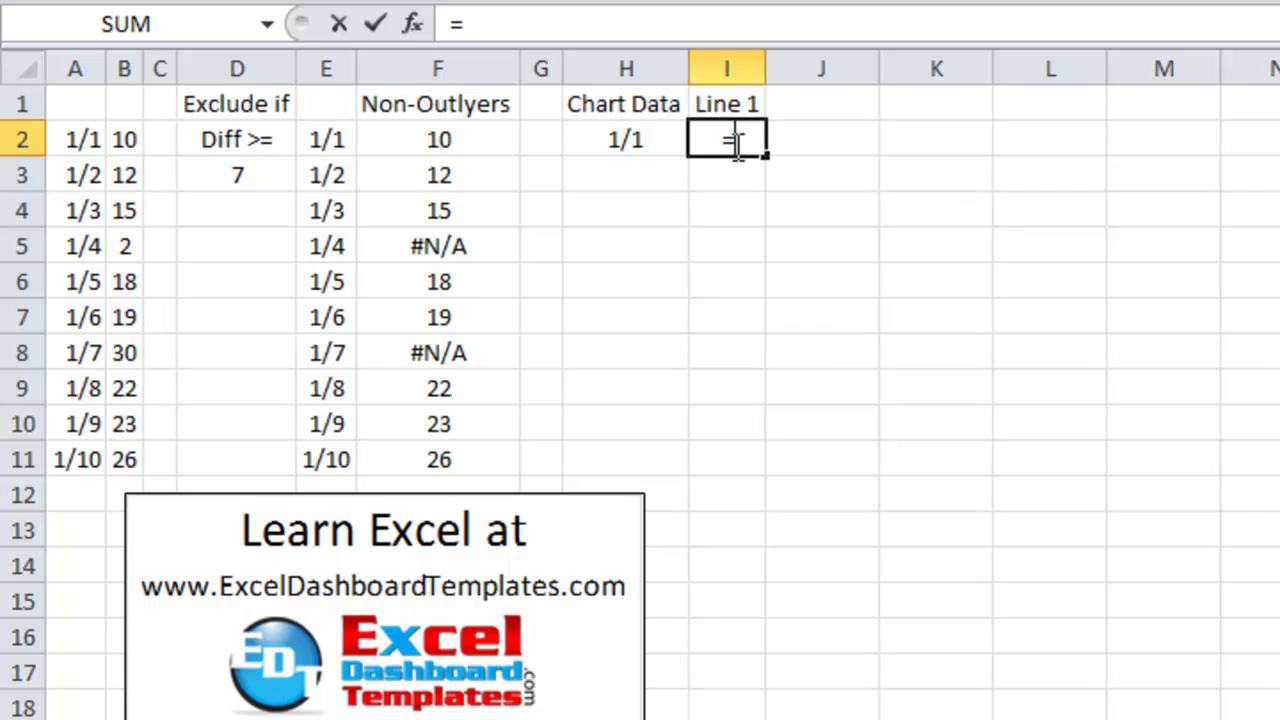
pyautogui.write('if(')
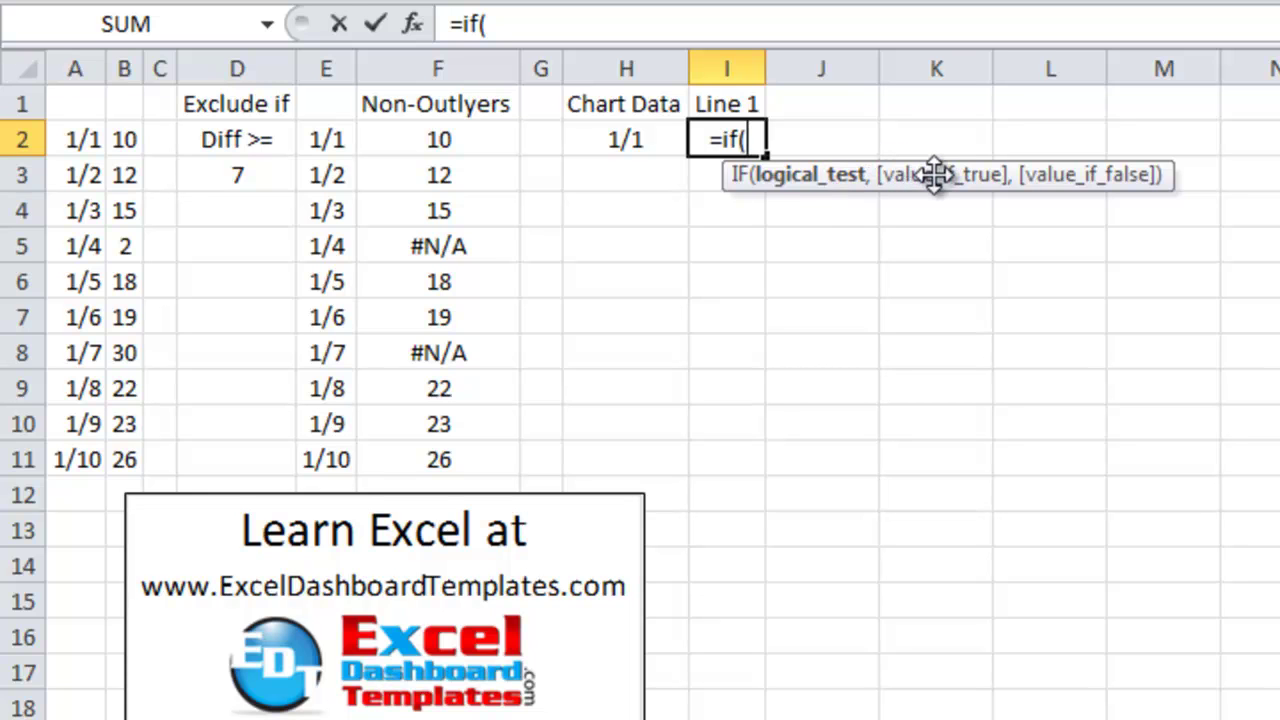
pyautogui.write(',')
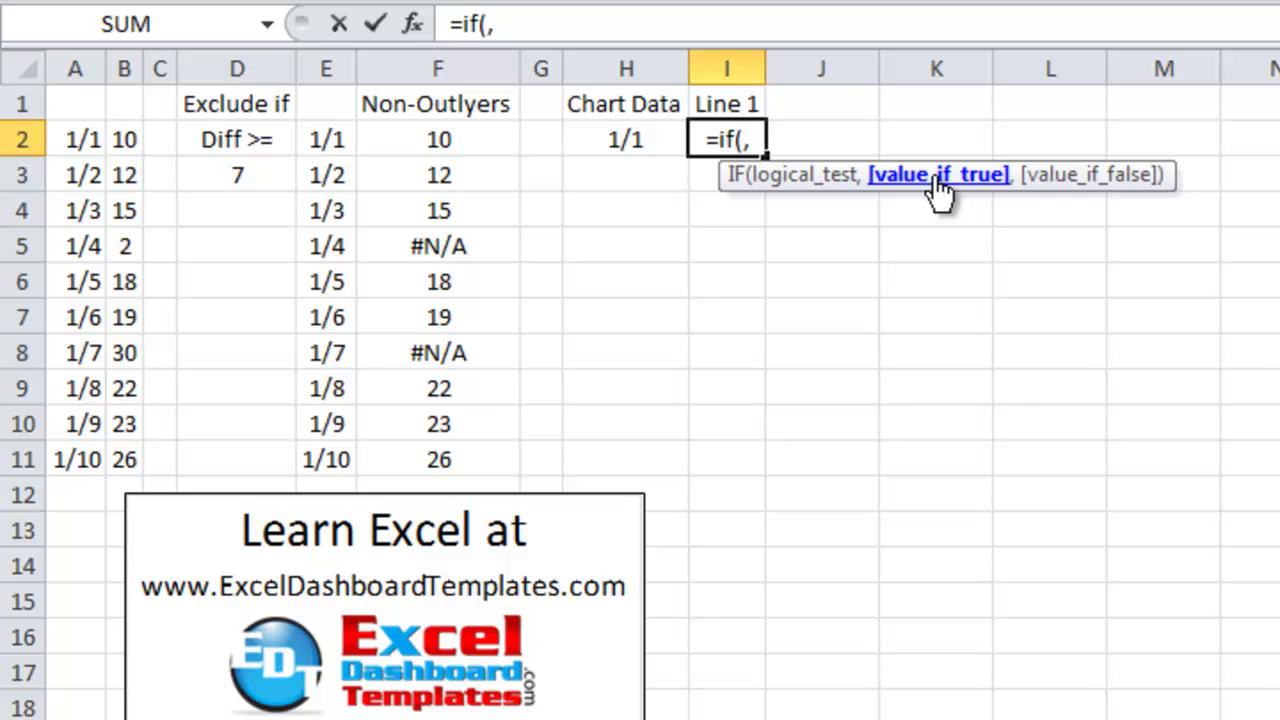
pyautogui.write('na()')
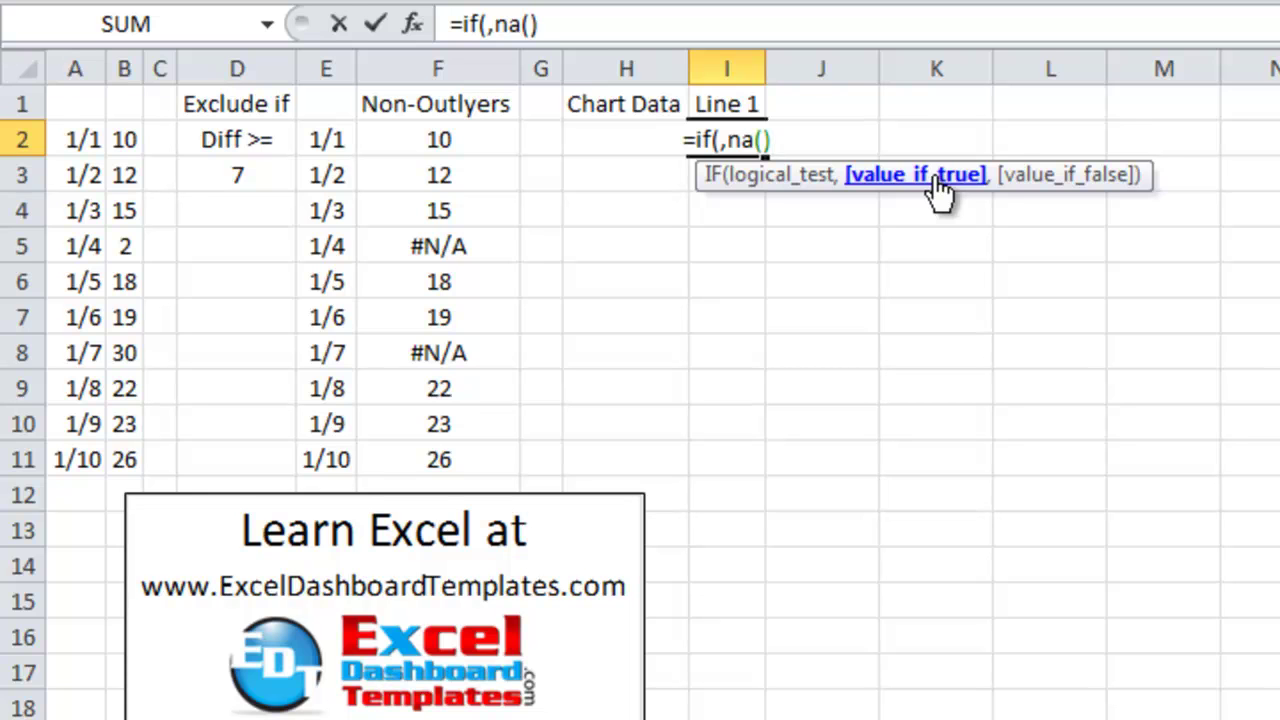
pyautogui.write(',')
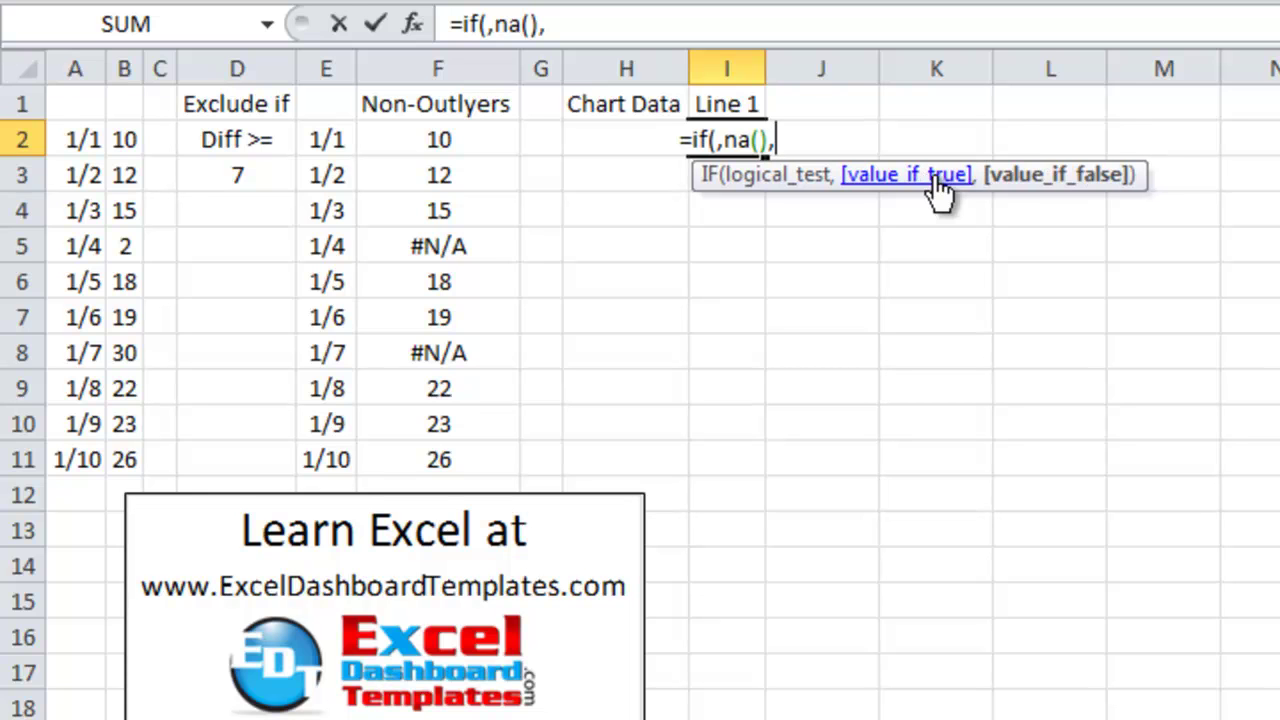
pyautogui.click(482, 139)
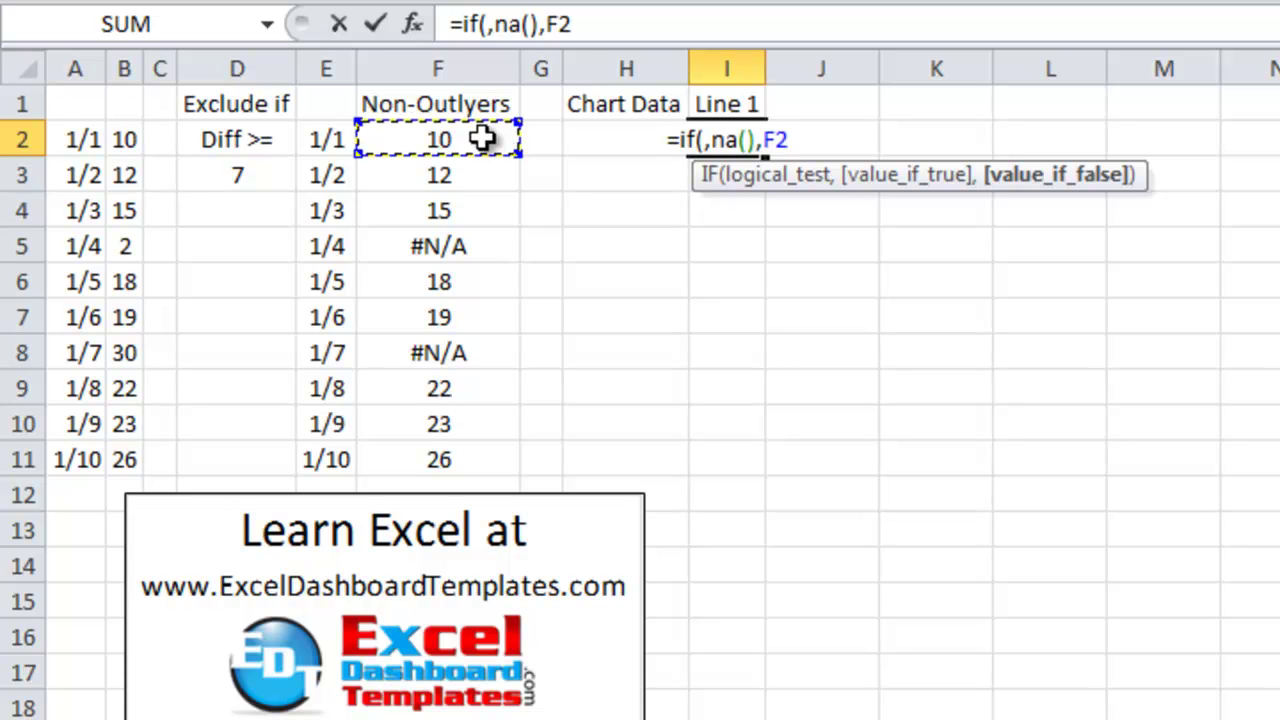
pyautogui.press('F4')
pyautogui.press('F4')
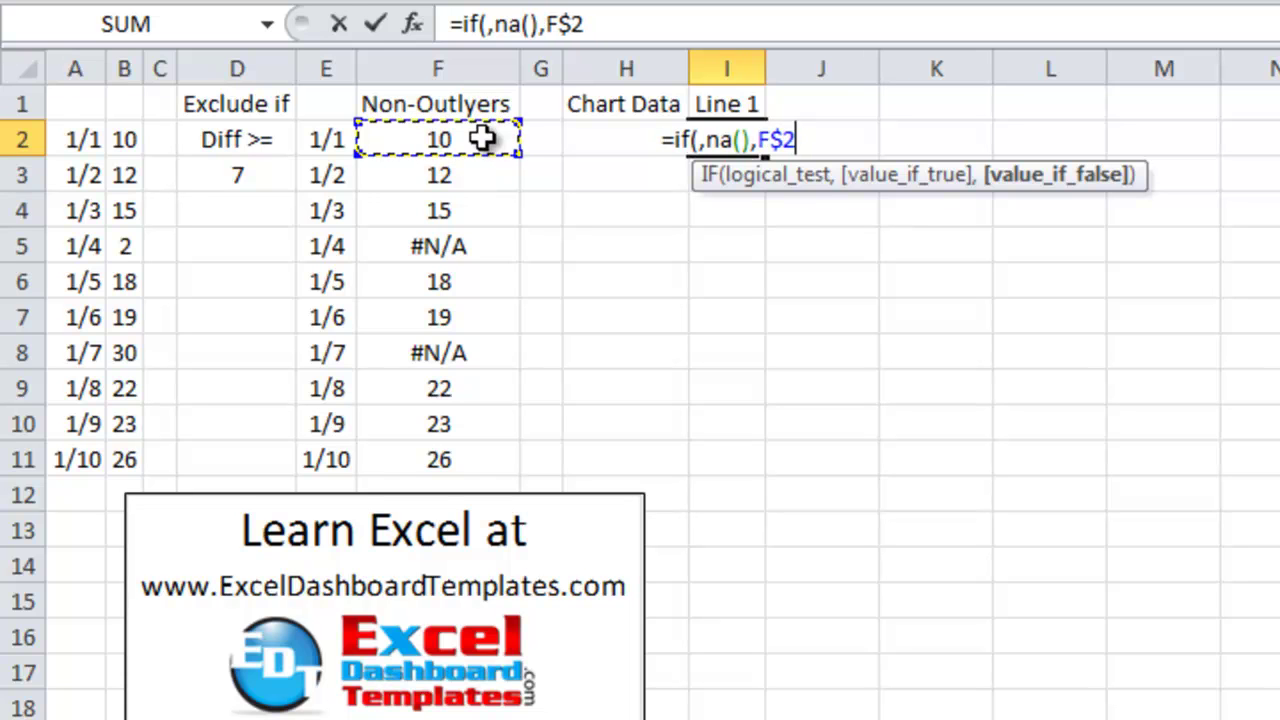
pyautogui.press('F4')
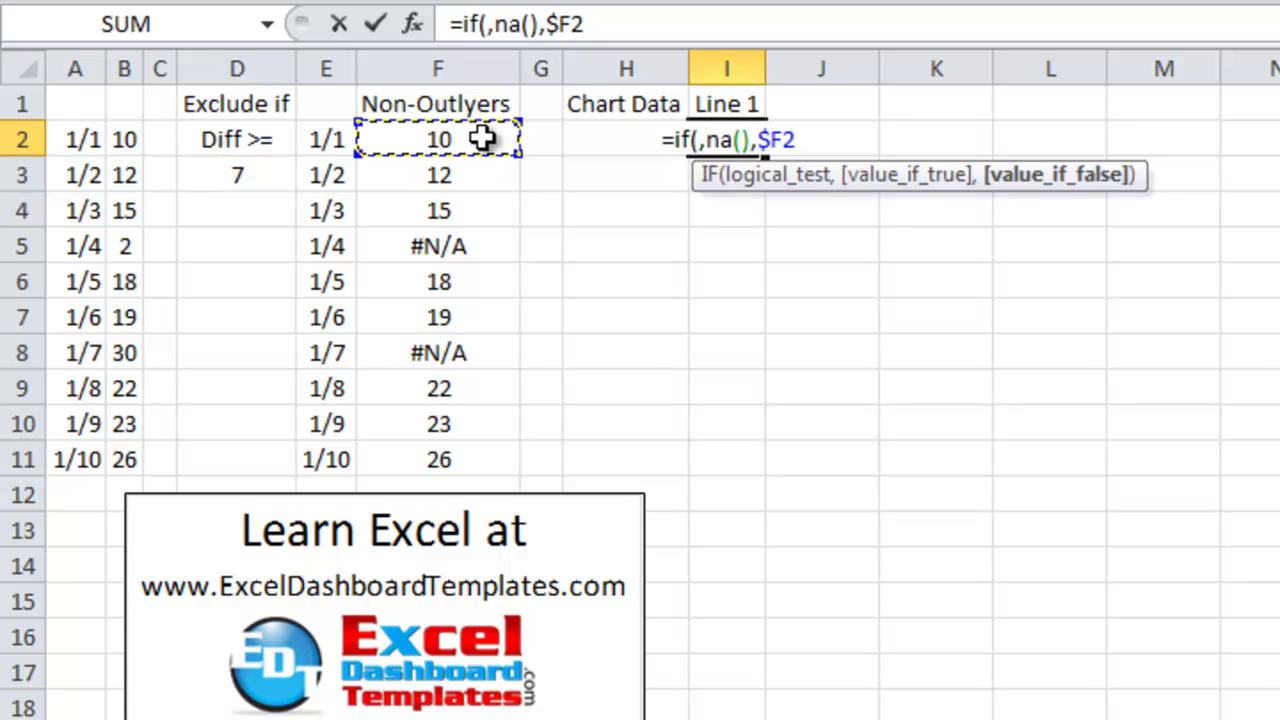
pyautogui.write(')')
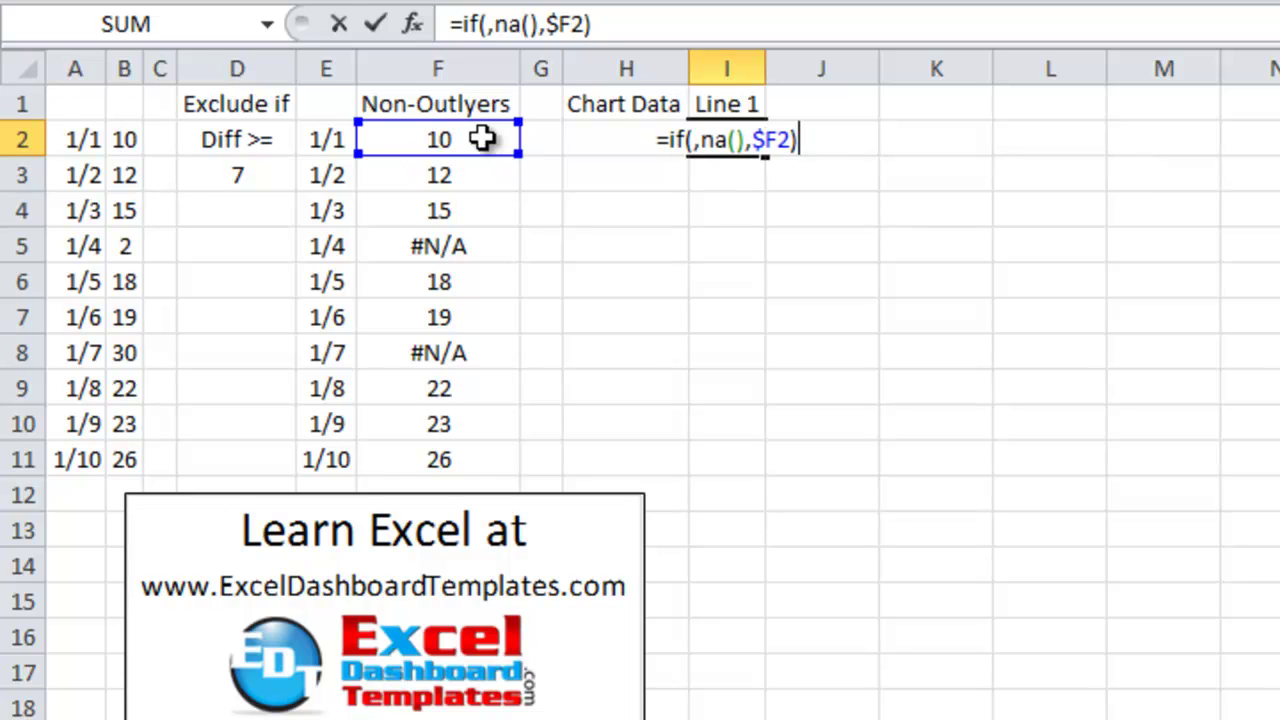
# Step: Insert an empty or() function as the logical test of the IF formula in I2
pyautogui.click(694, 140)
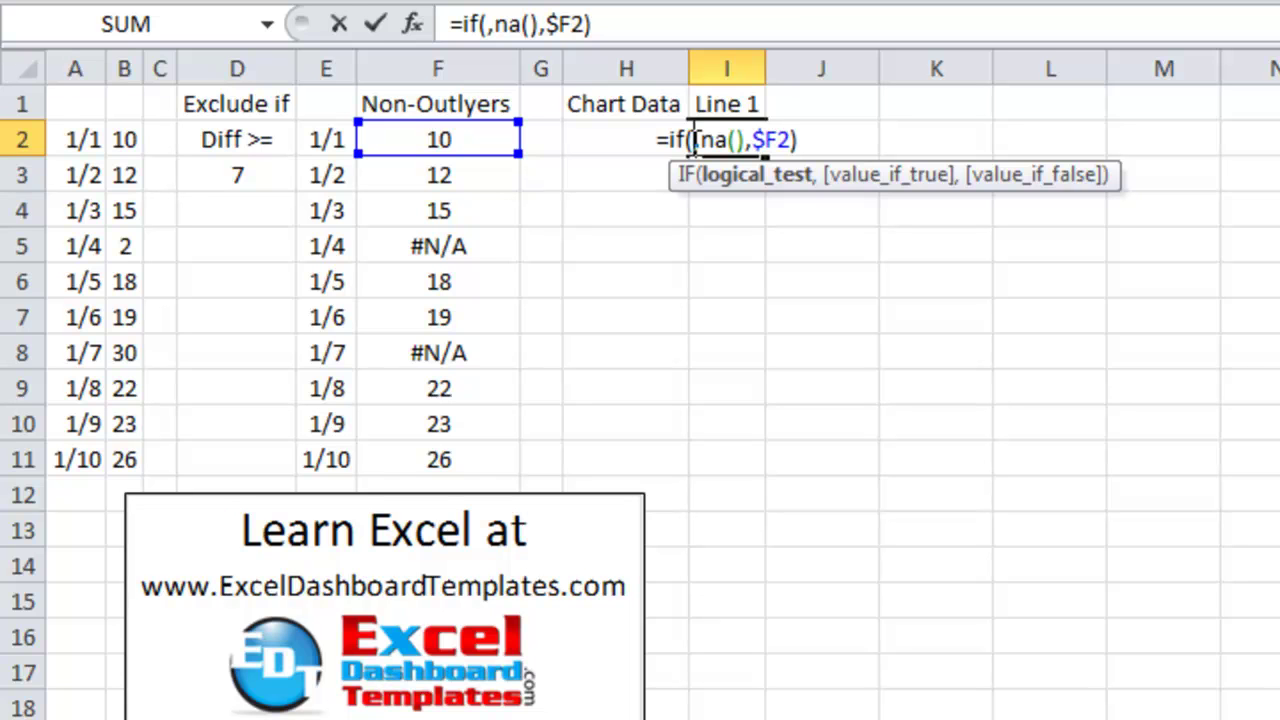
pyautogui.write('o')
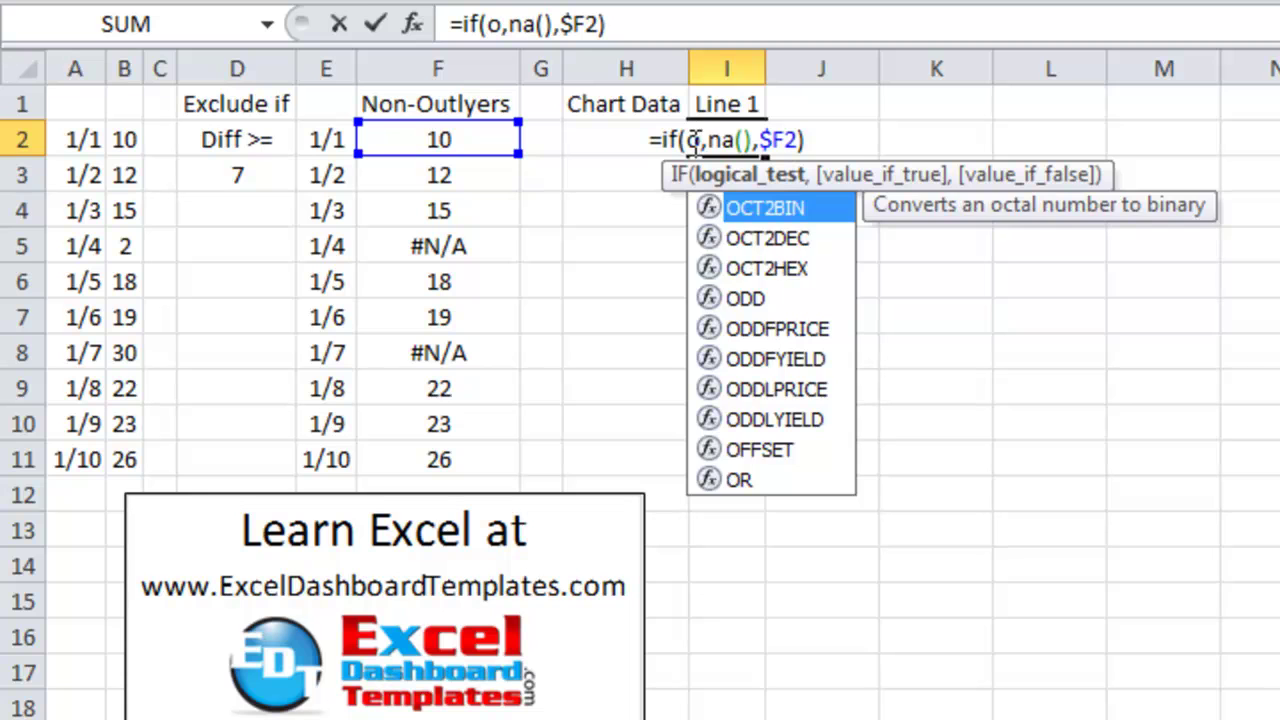
pyautogui.press('BackSpace')
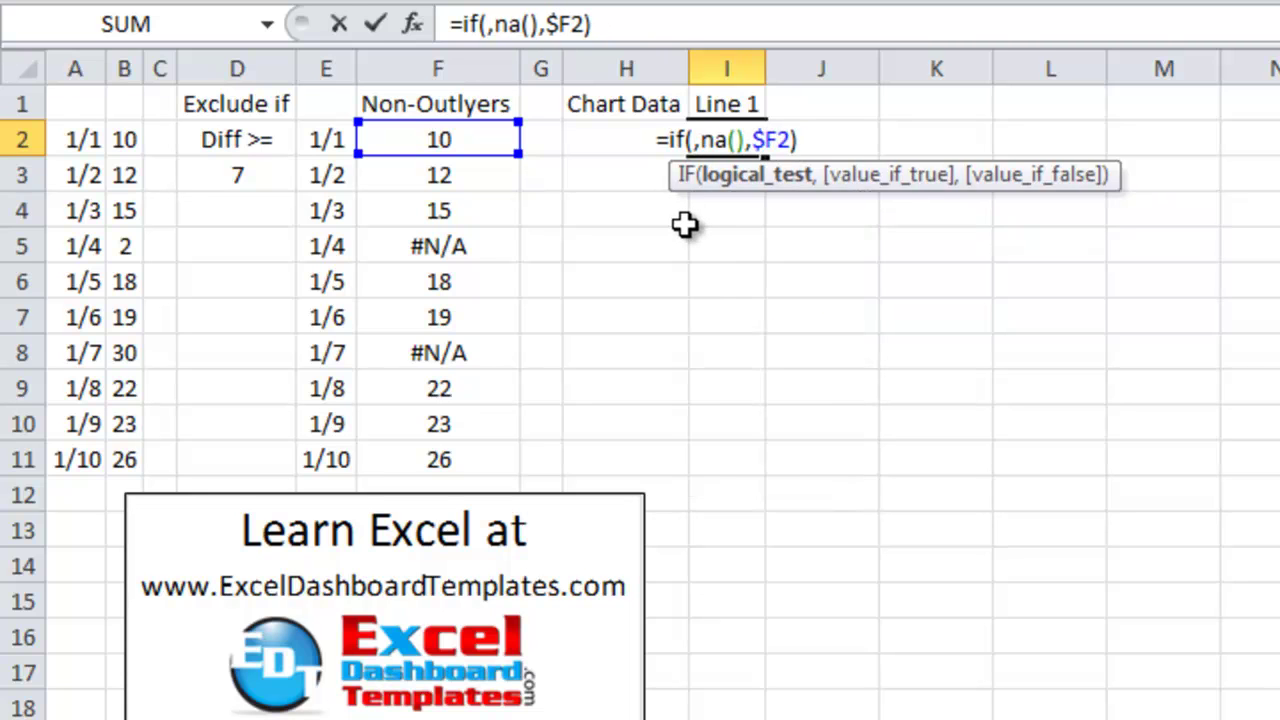
pyautogui.write('or(')
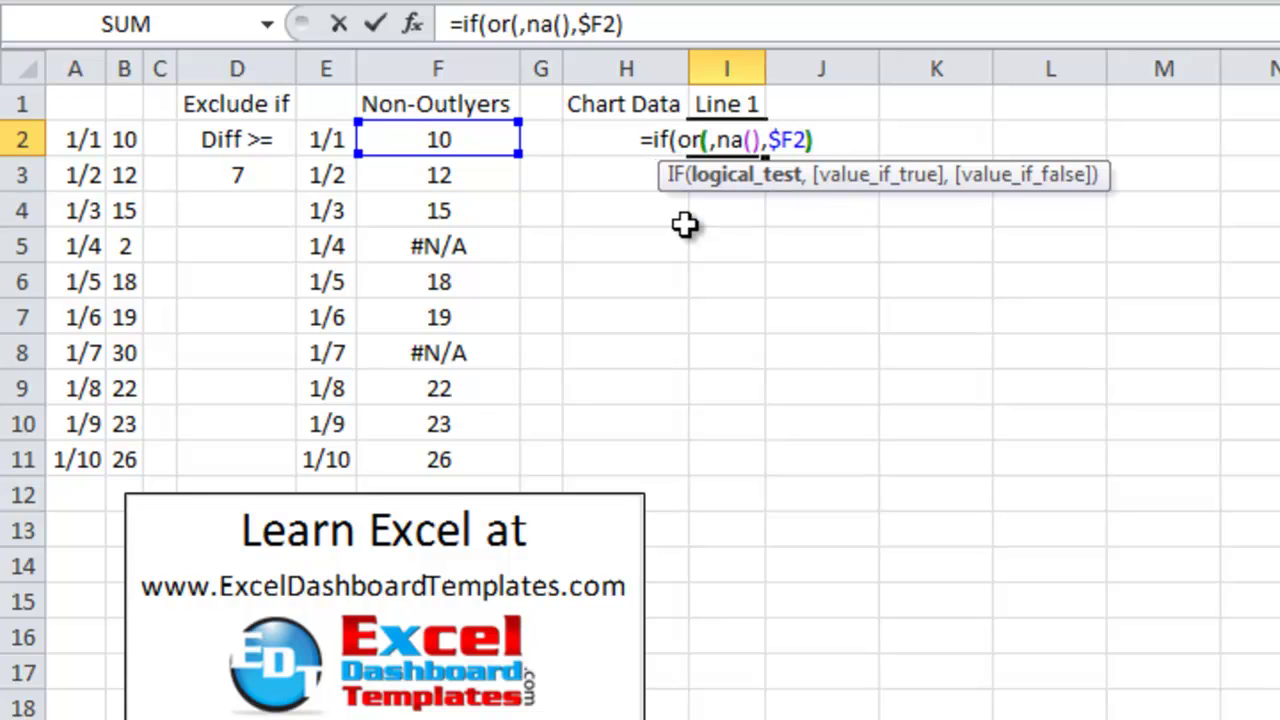
pyautogui.write(')')
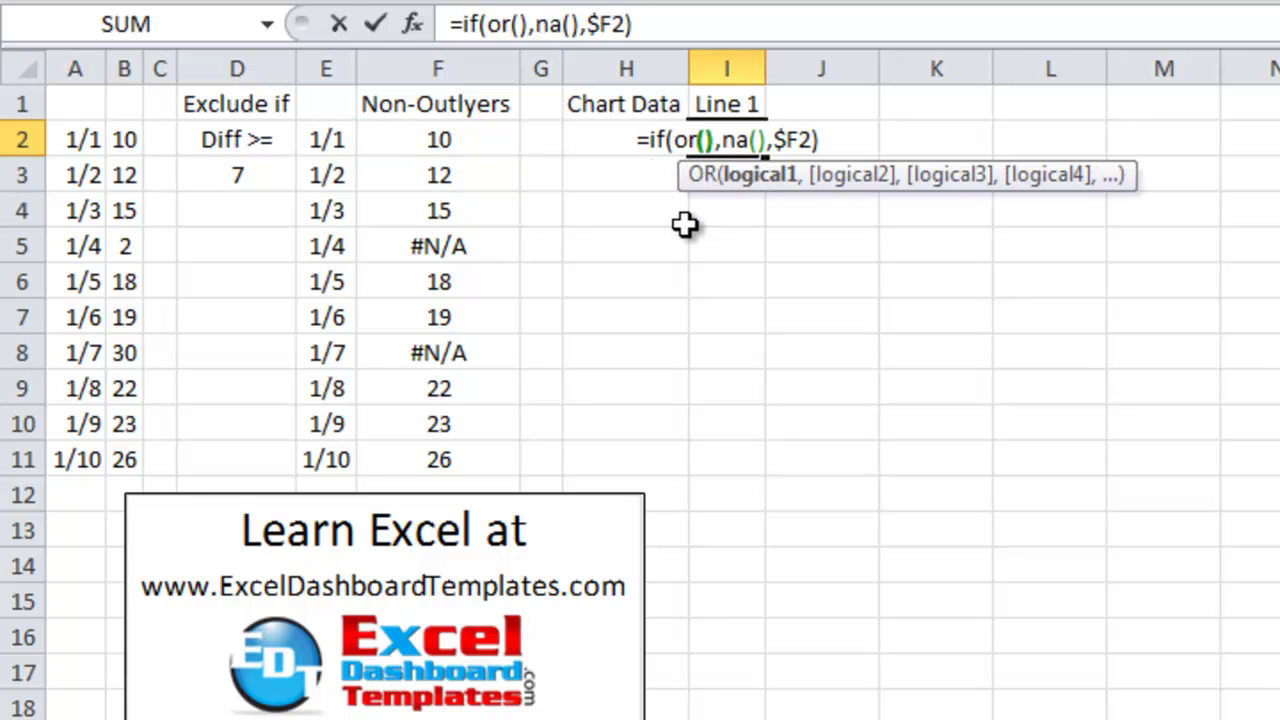
# Step: Insert a COUNT function referencing H2 as the first condition of the or() function in the I2 formula
pyautogui.click(708, 140)
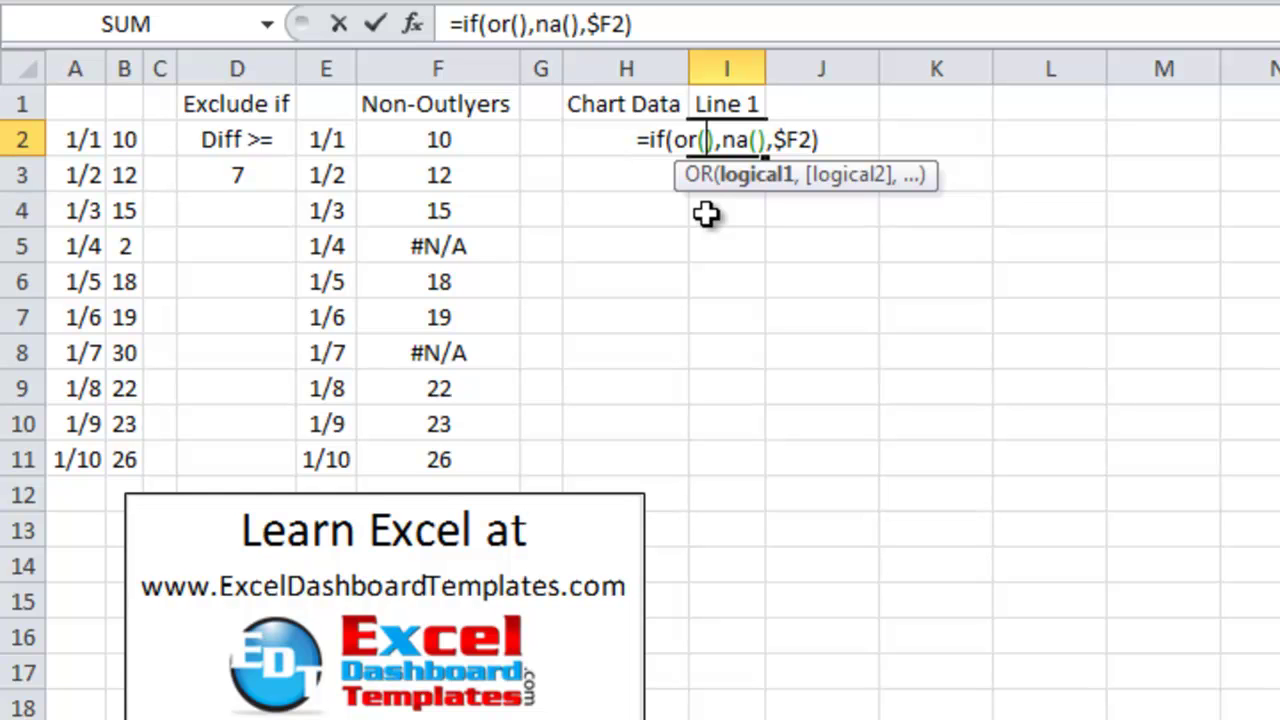
pyautogui.write('coun')
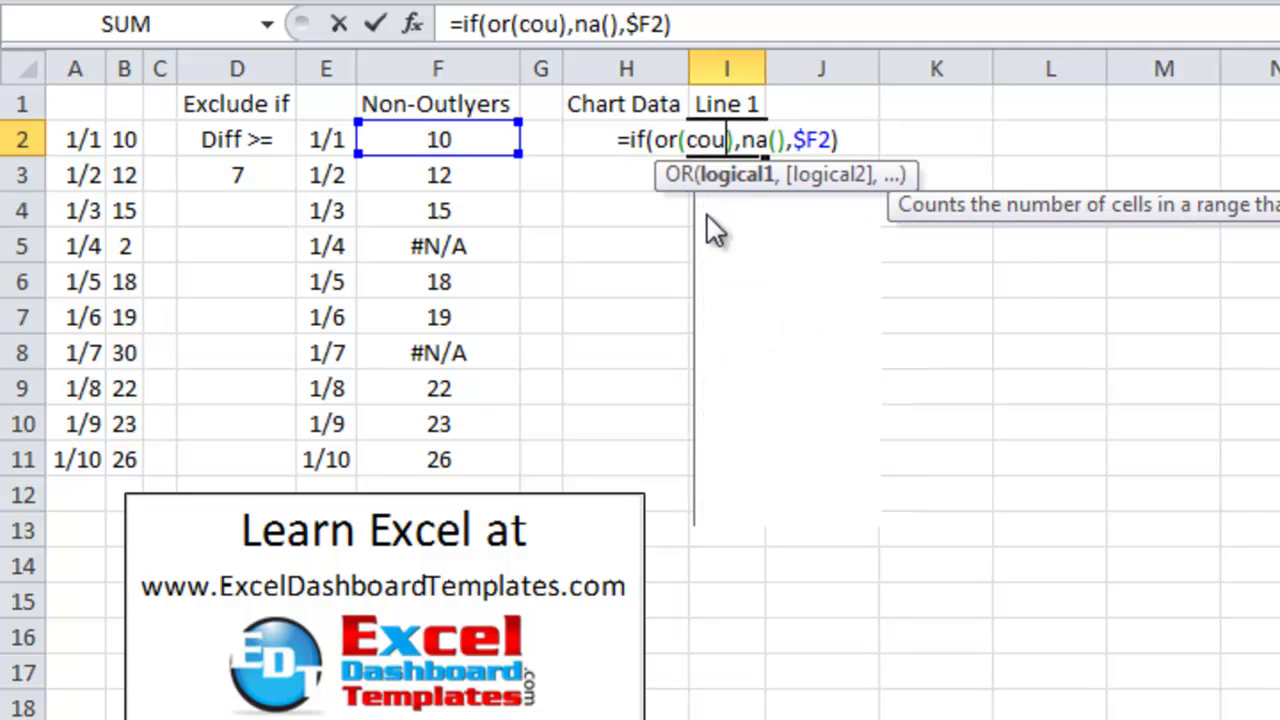
pyautogui.doubleClick(706, 213)
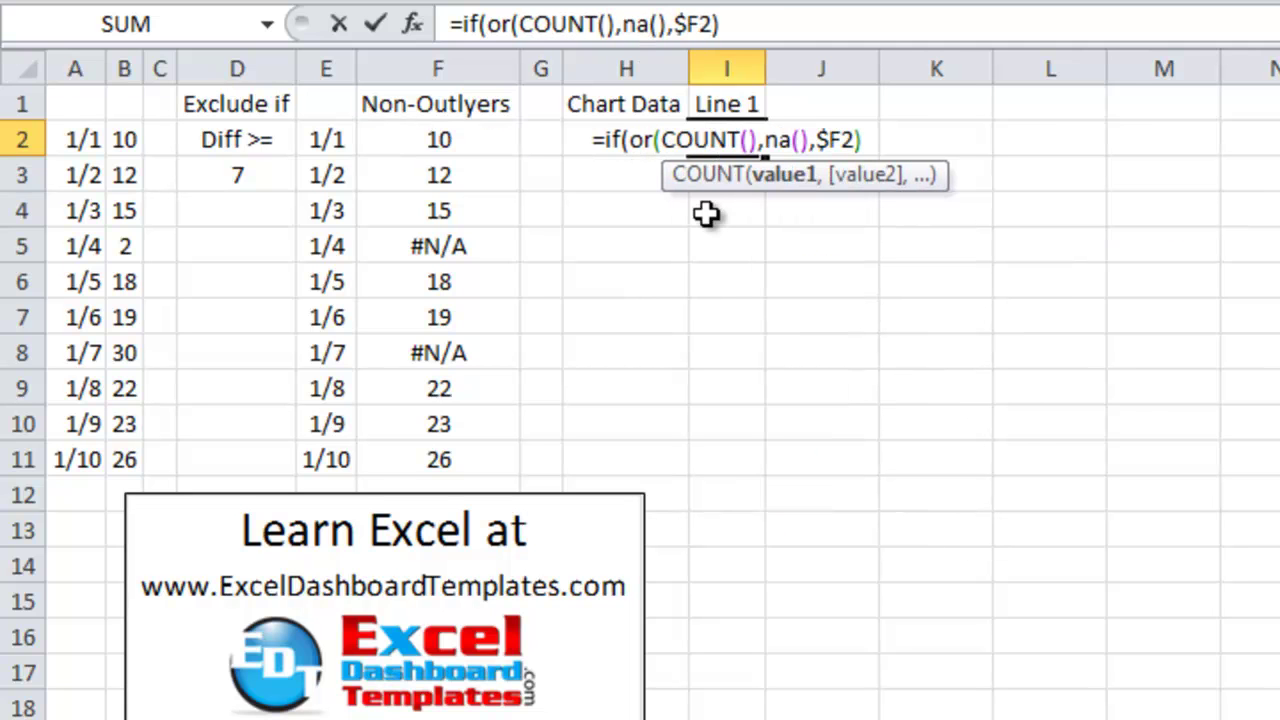
pyautogui.click(566, 137)
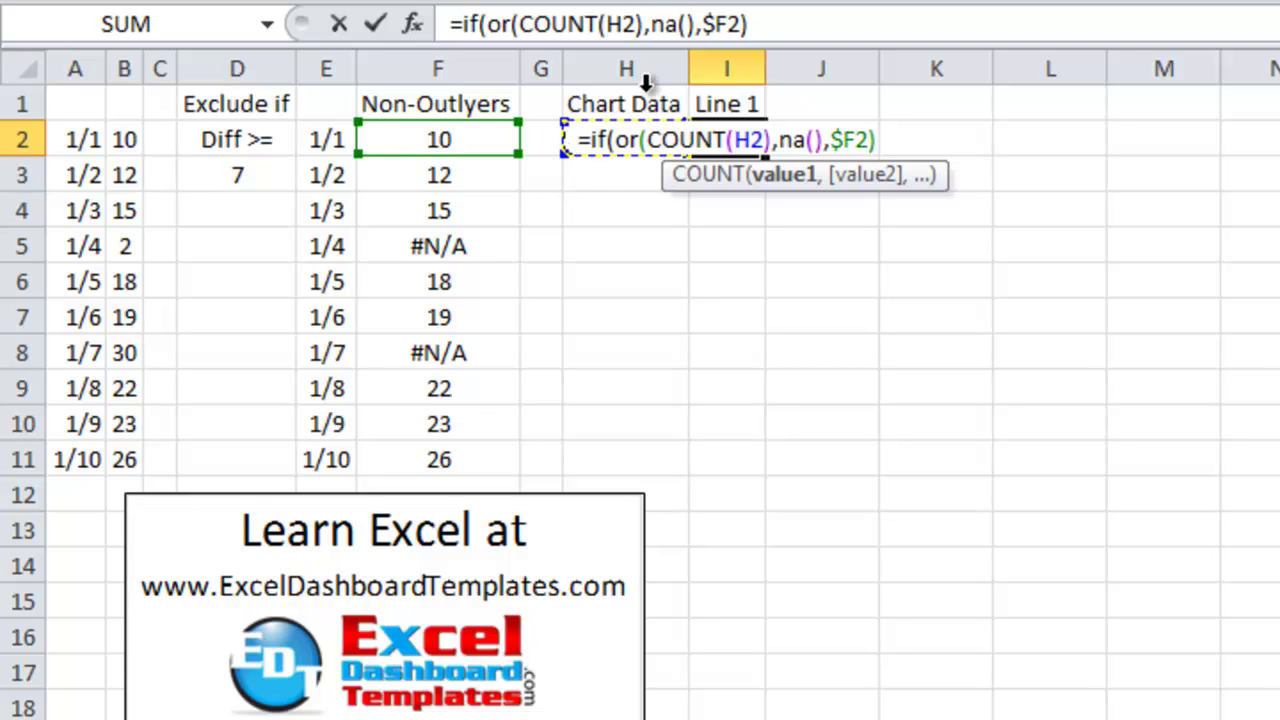
# Step: Change the COUNT argument to the expanding range $H2:h2, fixing only the column of the first reference, and close the function
pyautogui.click(628, 22)
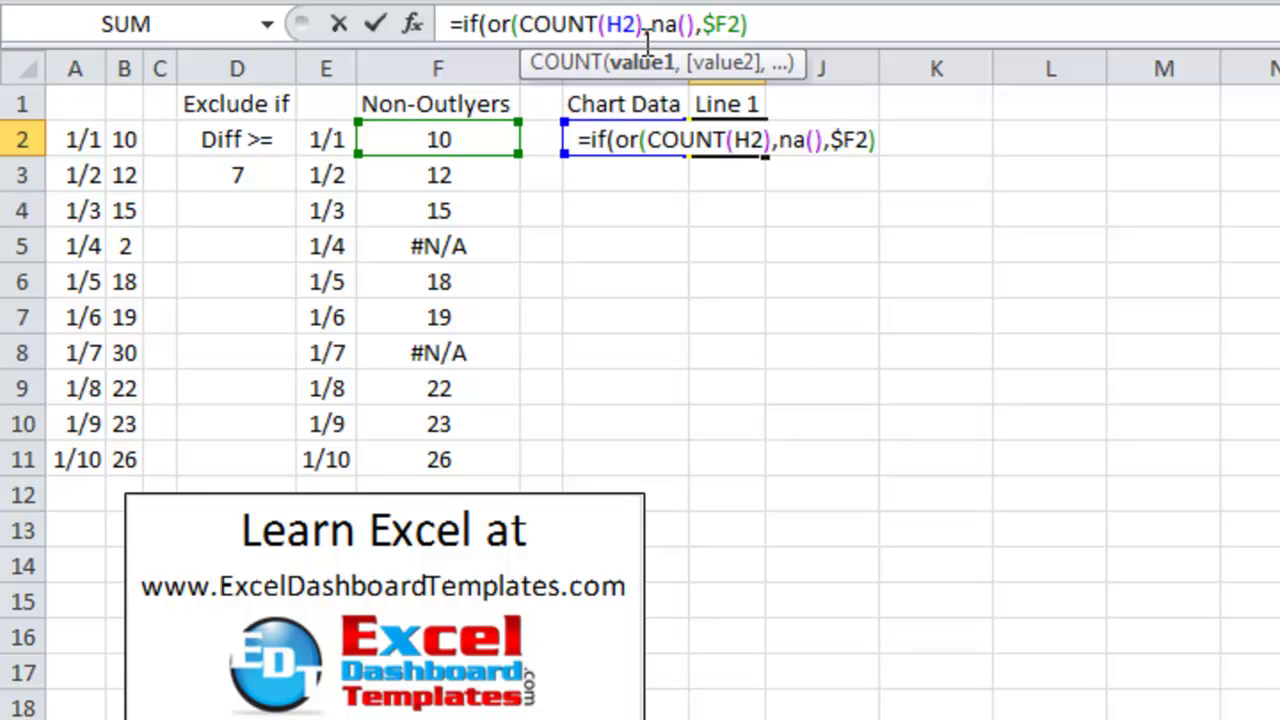
pyautogui.write('$')
pyautogui.click(648, 24)
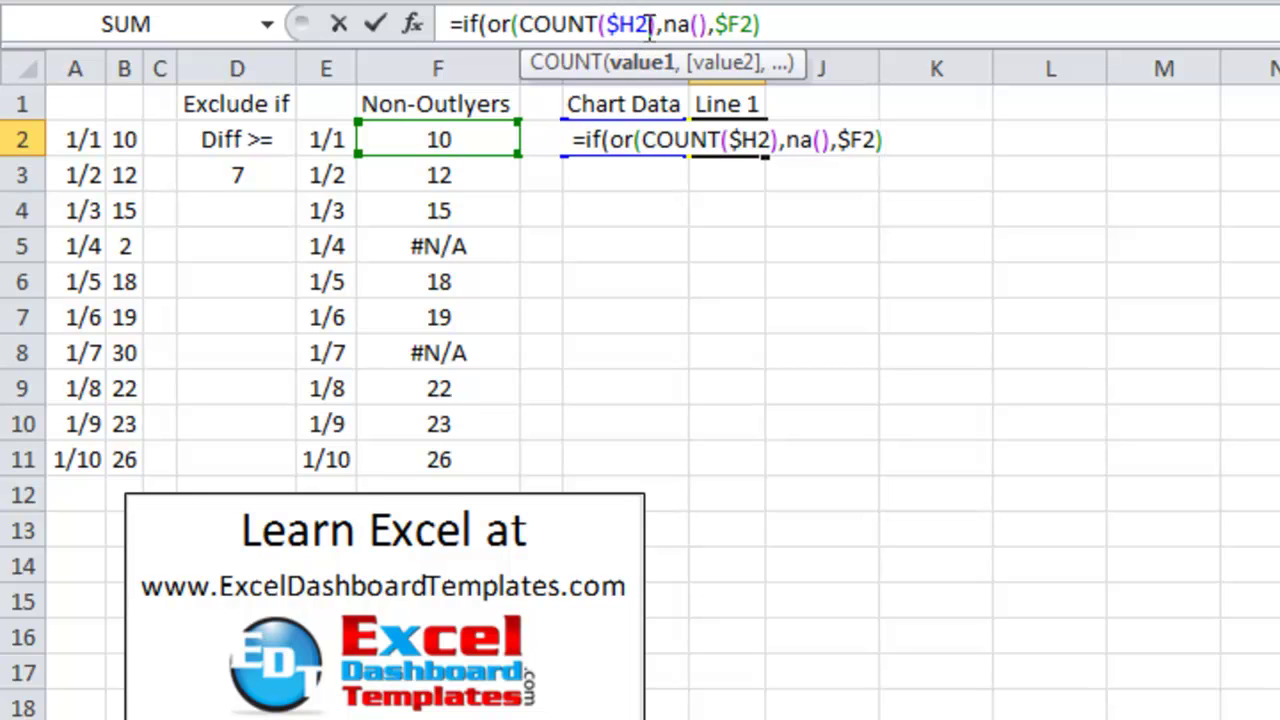
pyautogui.write(':')
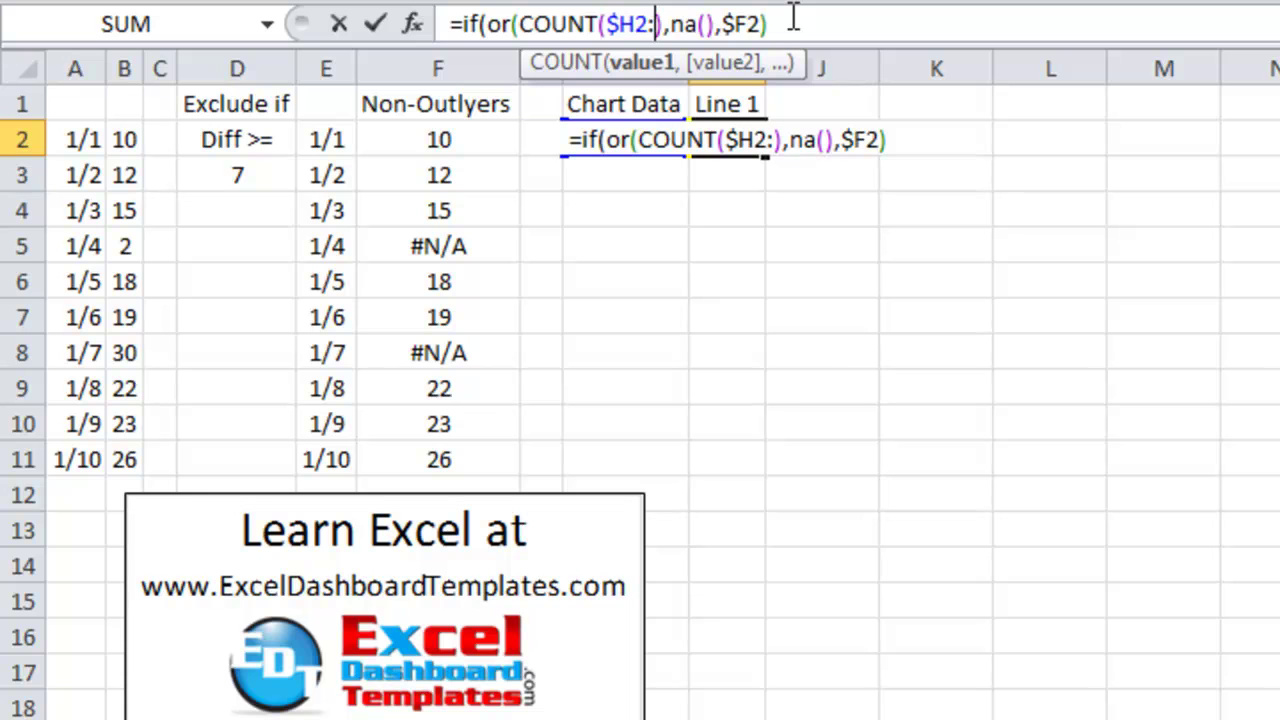
pyautogui.write('h2')
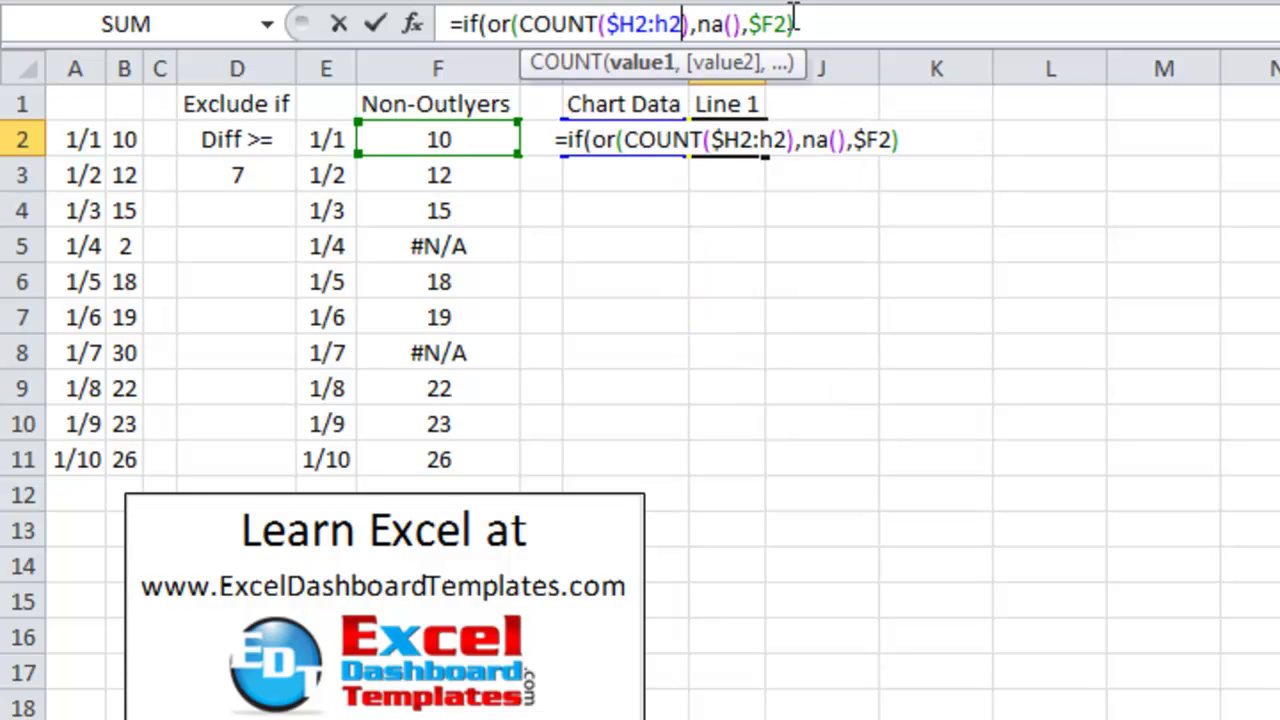
pyautogui.write(')')
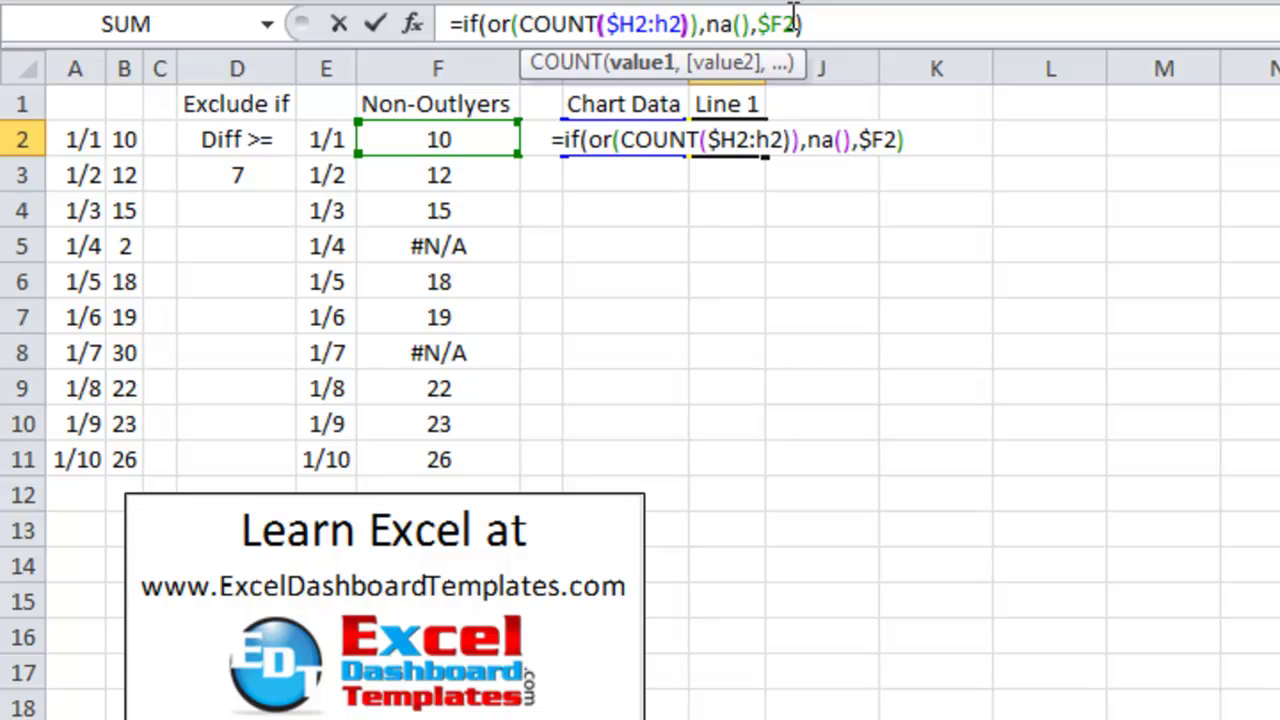
# Step: Subtract 1 from the COUNT result inside the or() function, giving COUNT($H2:h2)-1
pyautogui.press('Right')
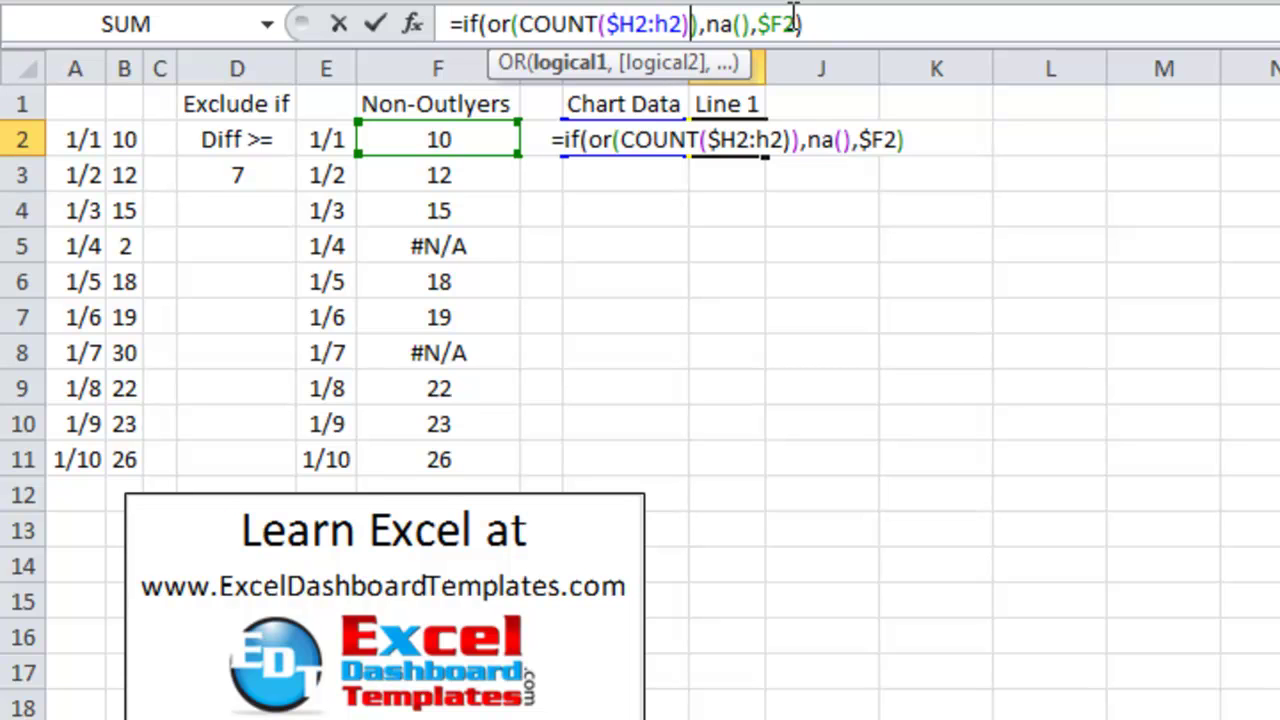
pyautogui.write('-1')
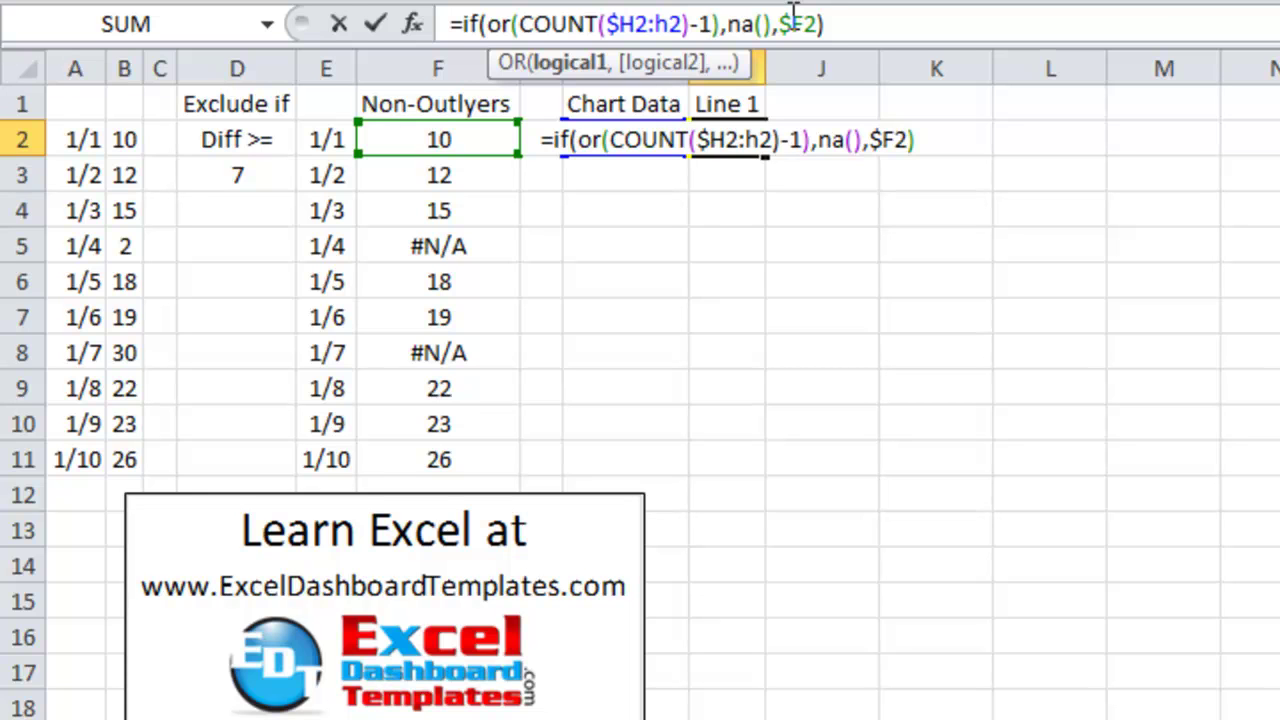
pyautogui.press('BackSpace')
pyautogui.press('BackSpace')
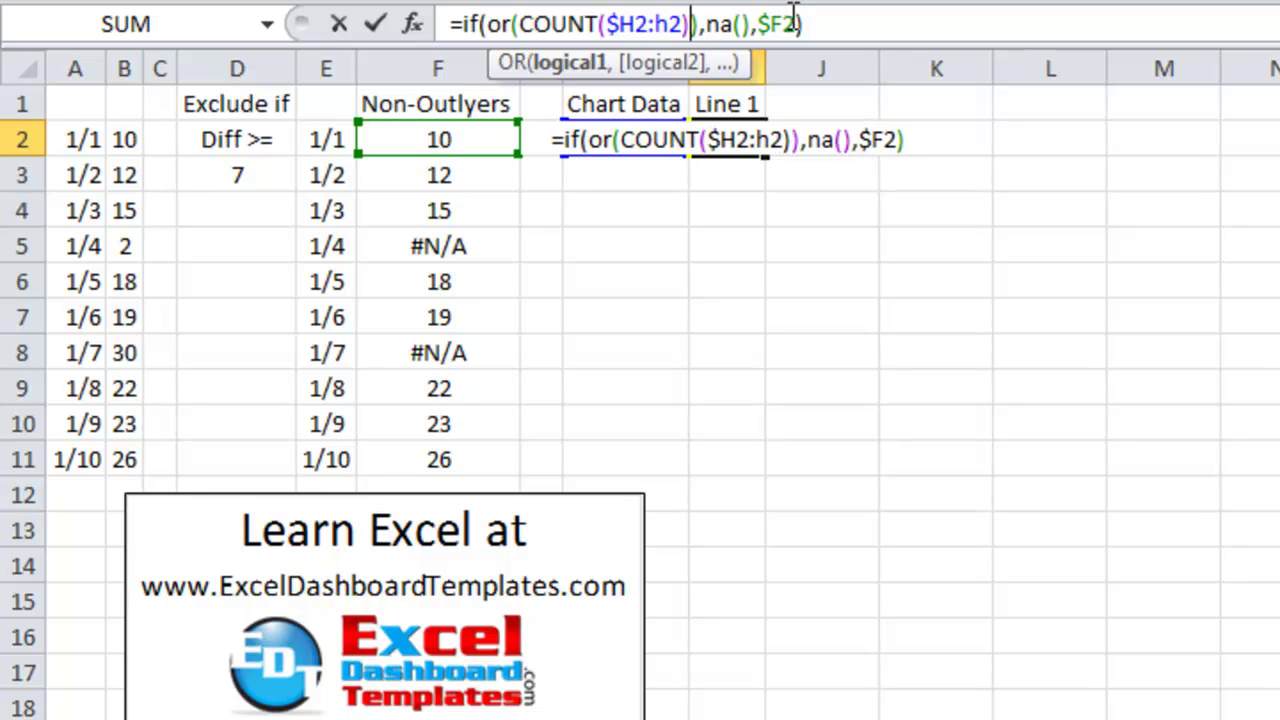
pyautogui.write('-1')
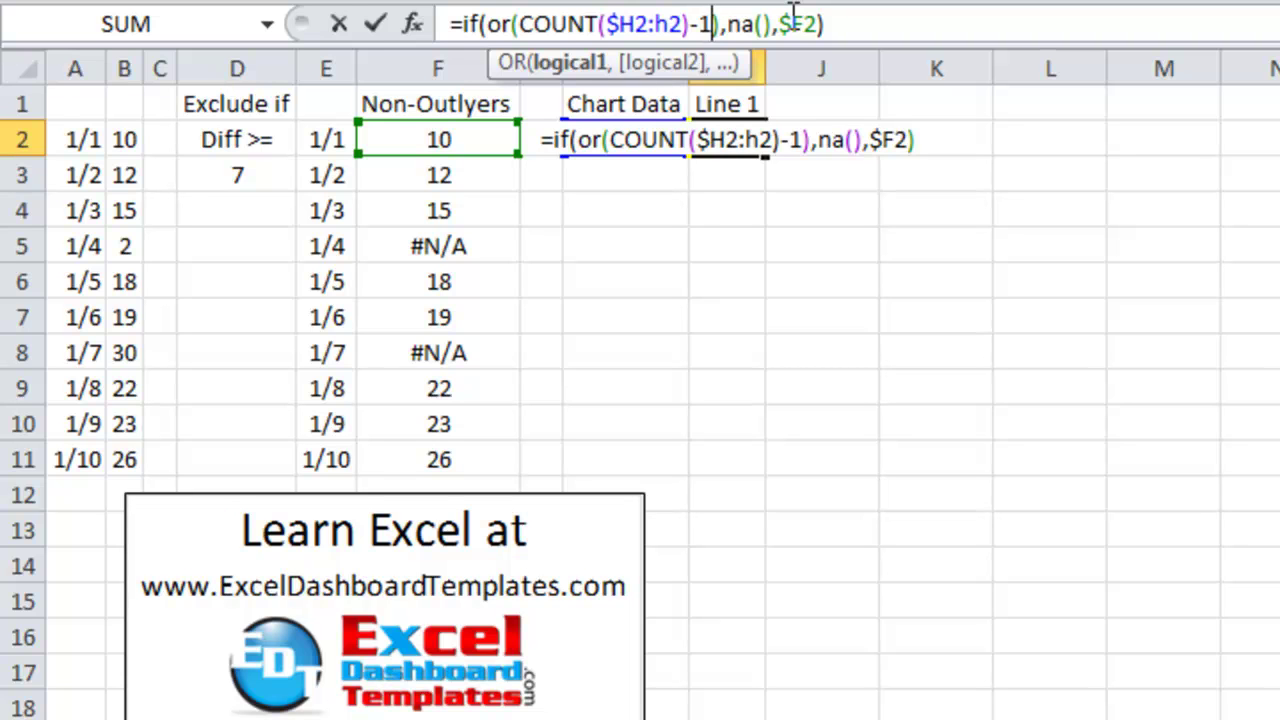
# Step: Add ISNA(F2) as the second condition of the or() function to test the first Non-Outlyers value
pyautogui.write(',')
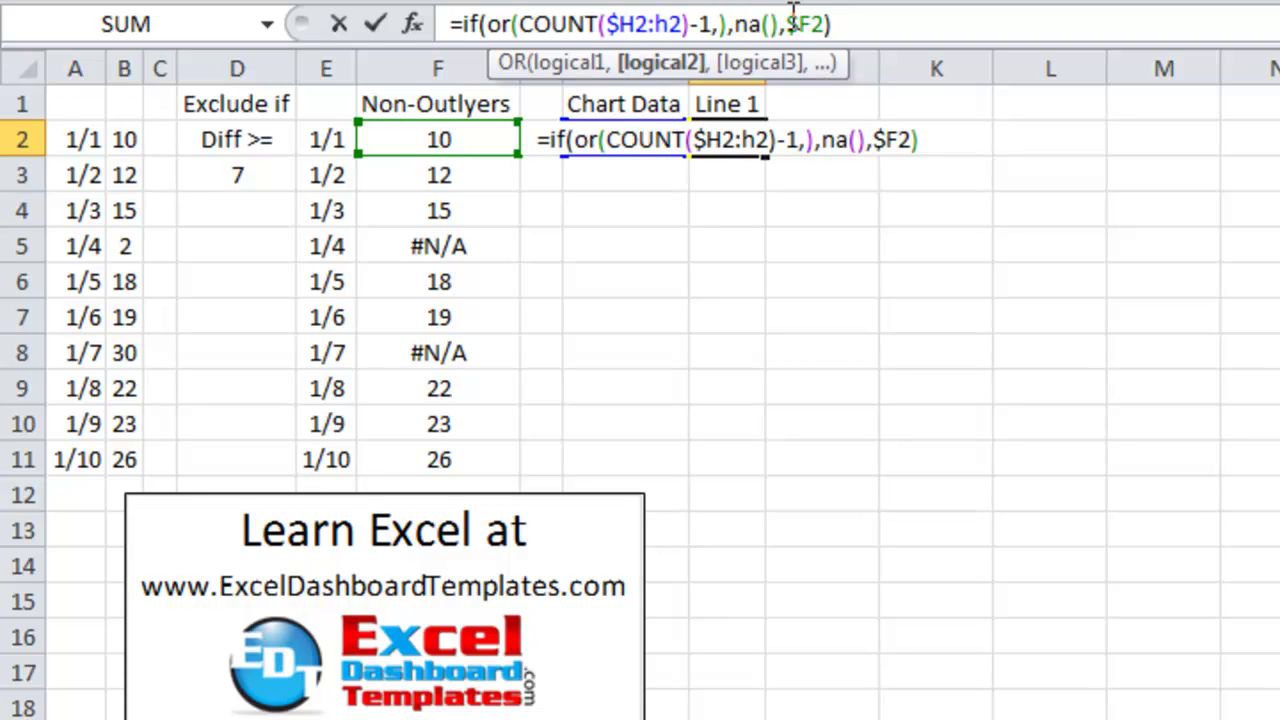
pyautogui.write('is')
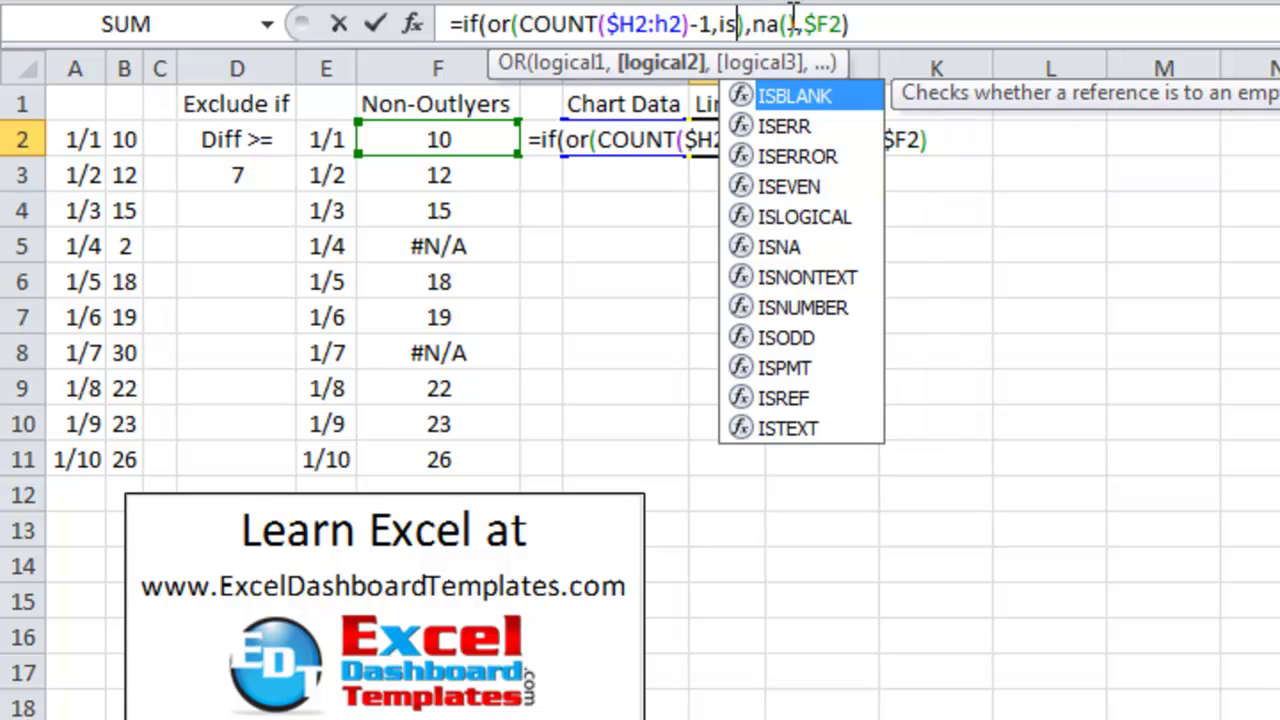
pyautogui.write('n')
pyautogui.press('Tab')
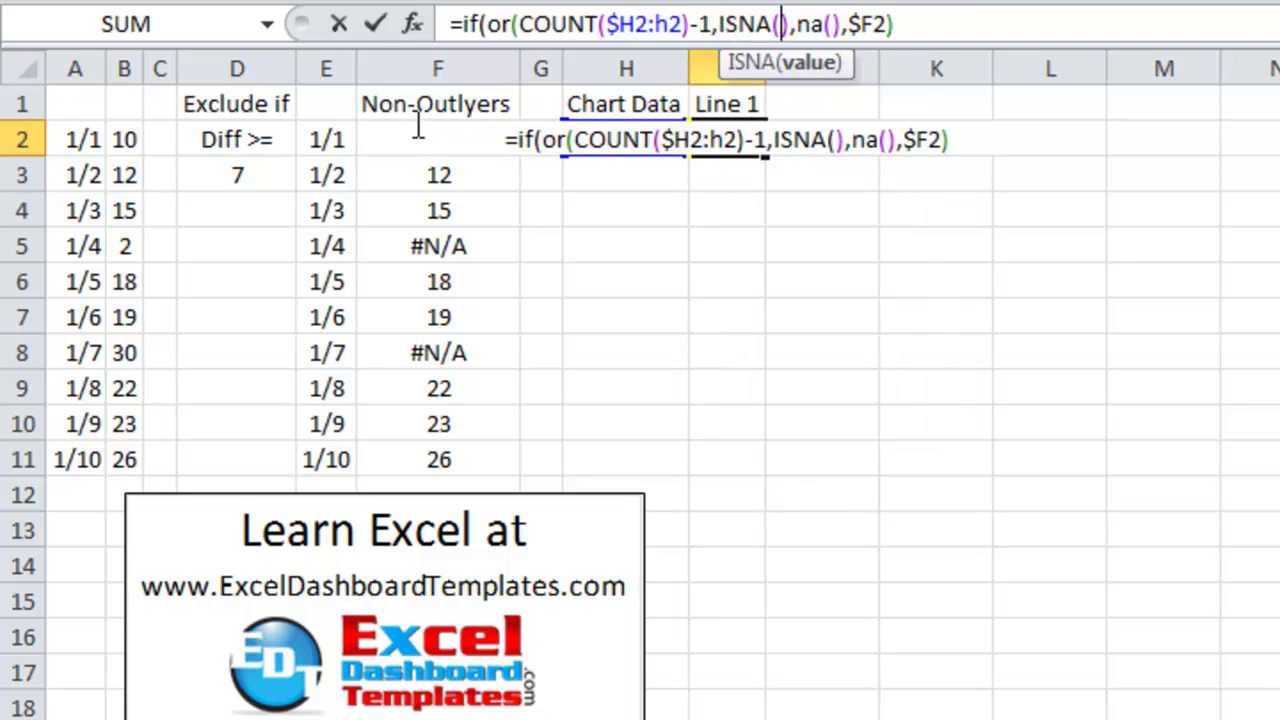
pyautogui.click(328, 139)
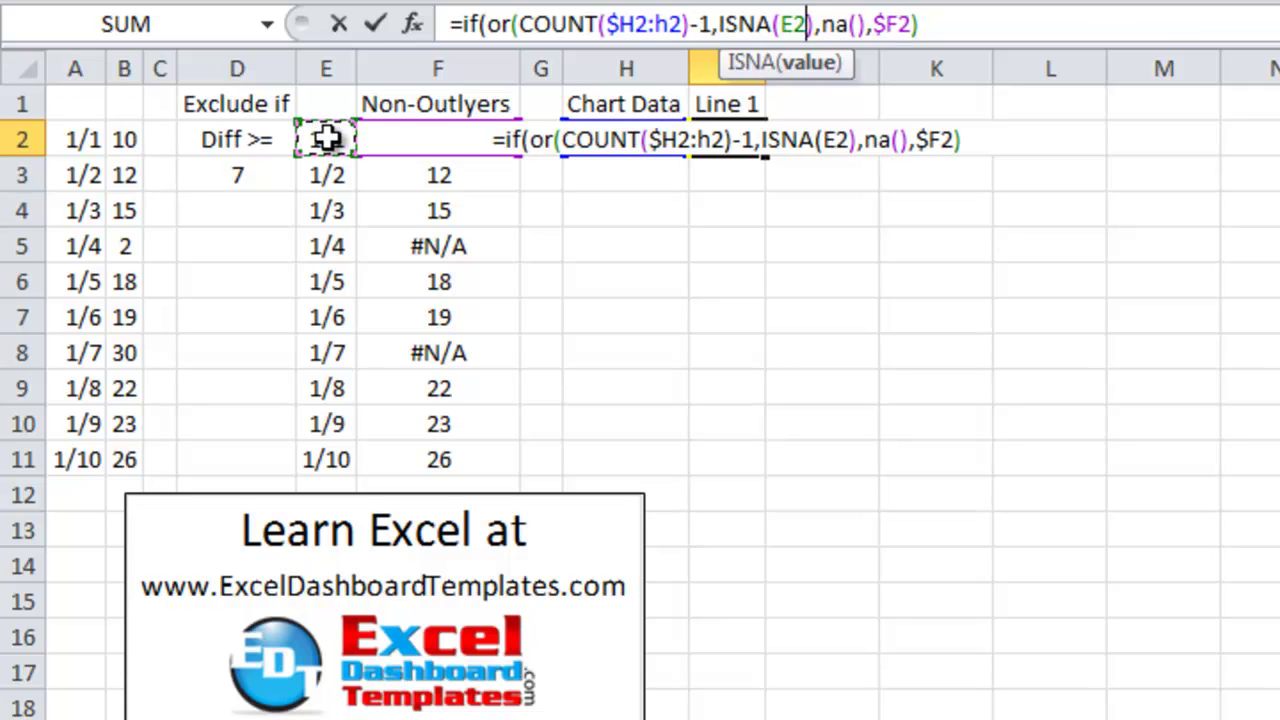
pyautogui.press('Right')
pyautogui.write(')')
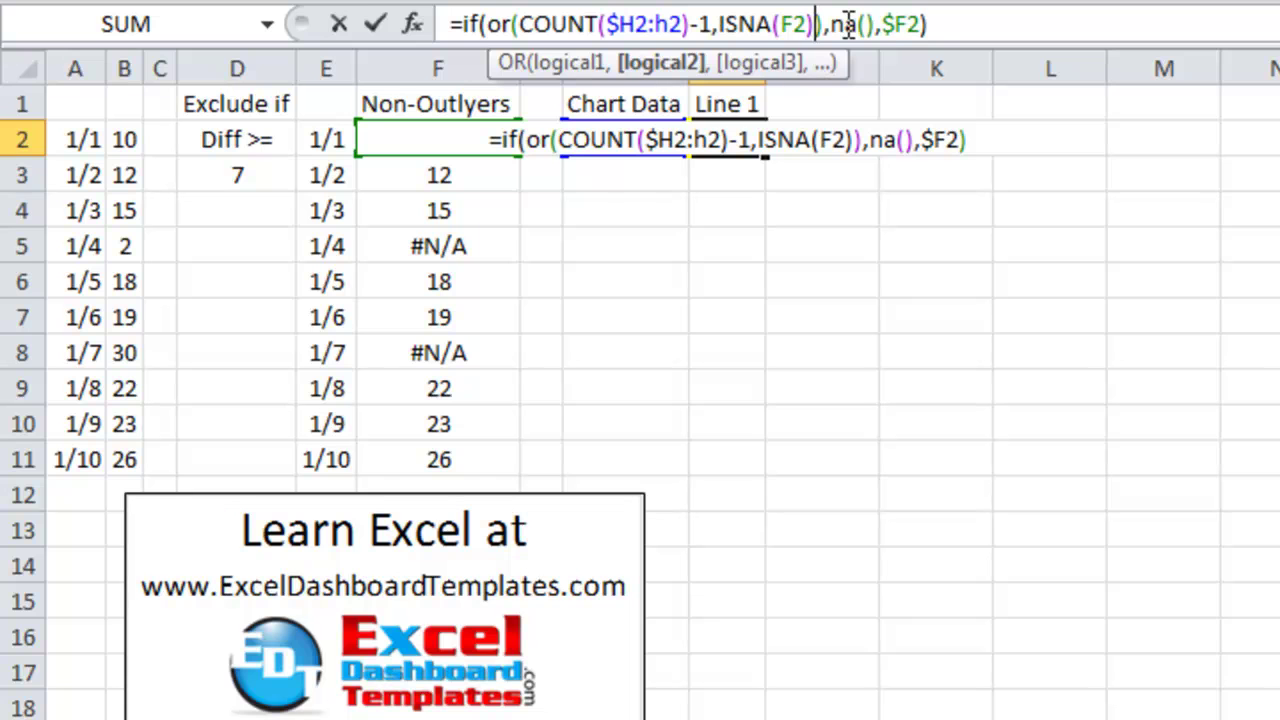
# Step: Add a nested and() function as the third or() condition, with isna(i1) as its first test
pyautogui.write(',')
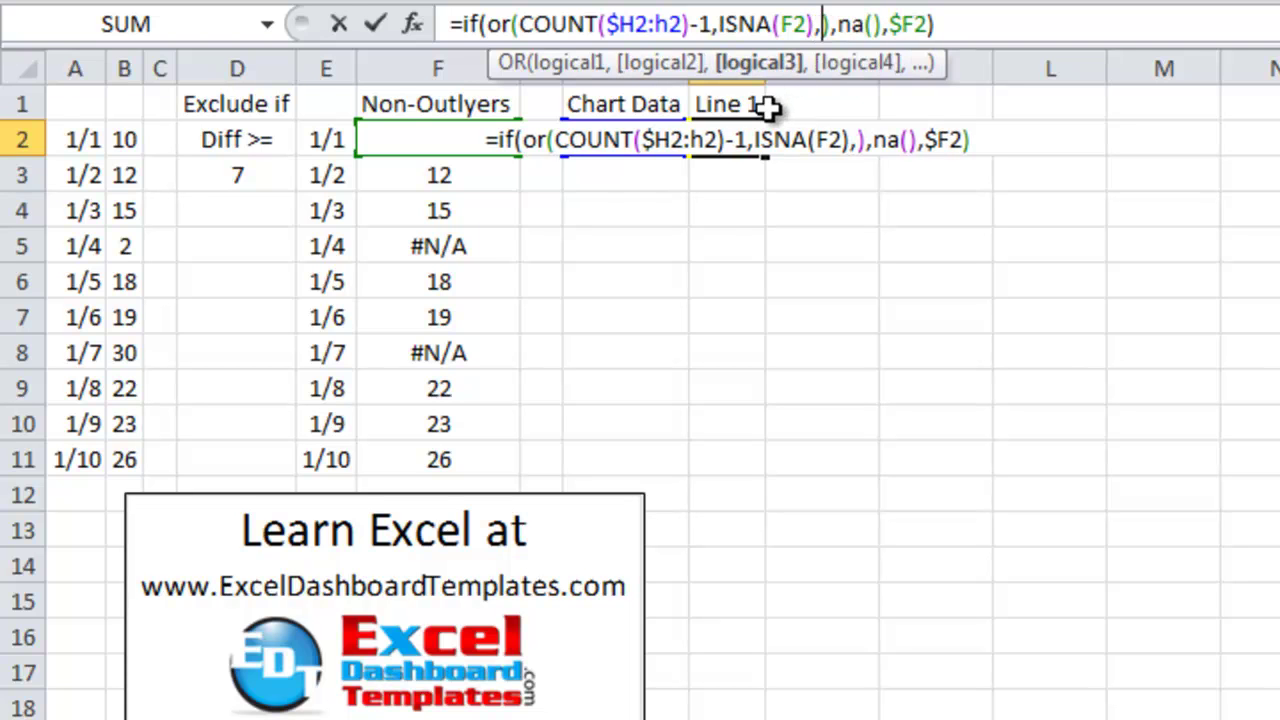
pyautogui.write('and')
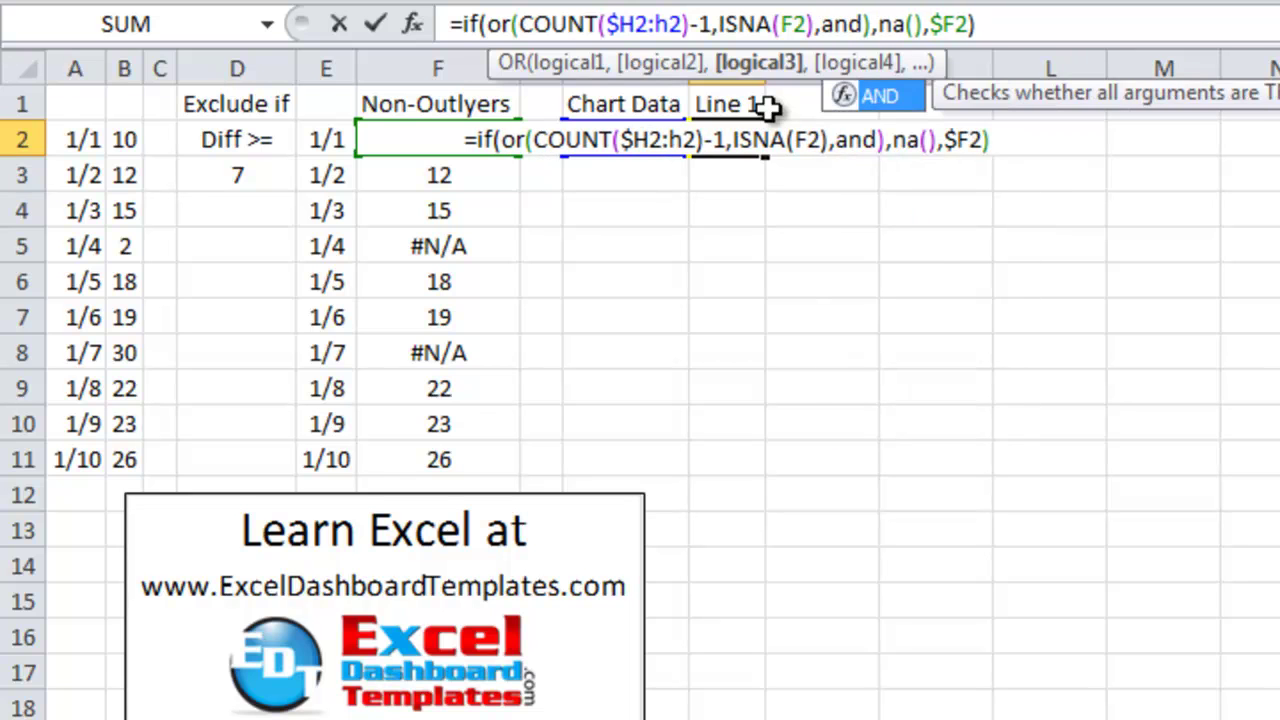
pyautogui.write('()')
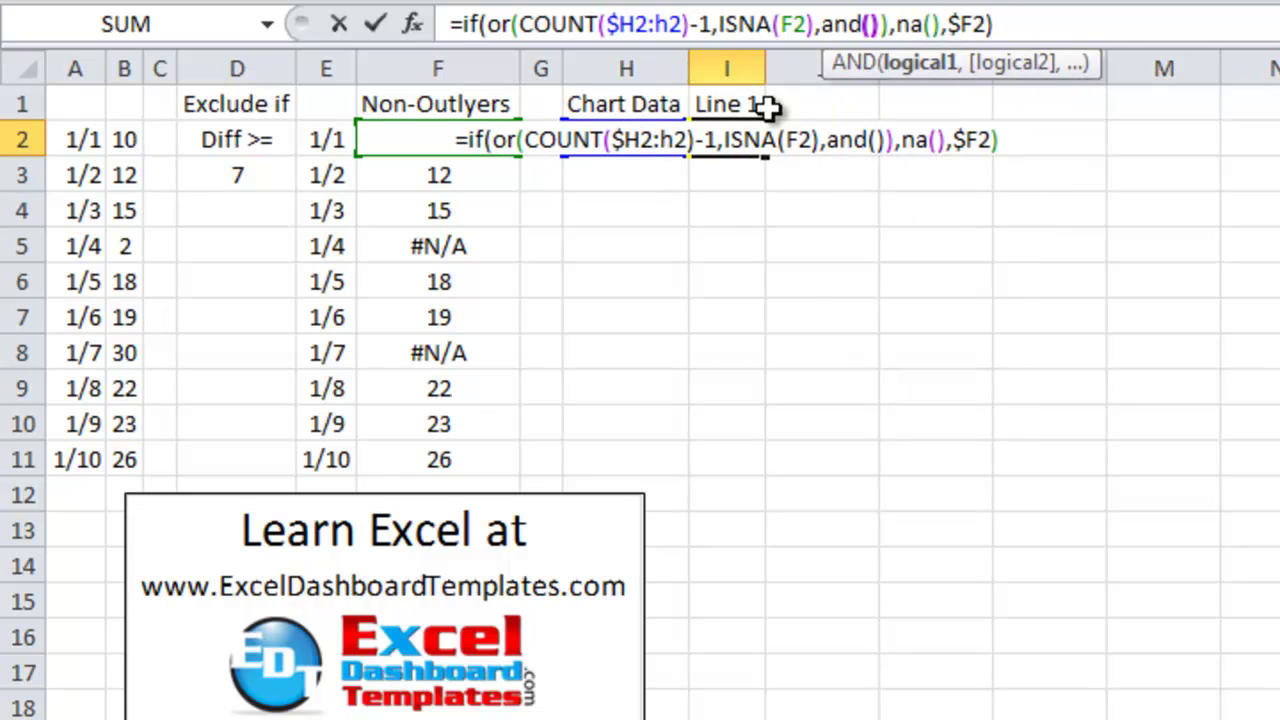
pyautogui.click(872, 22)
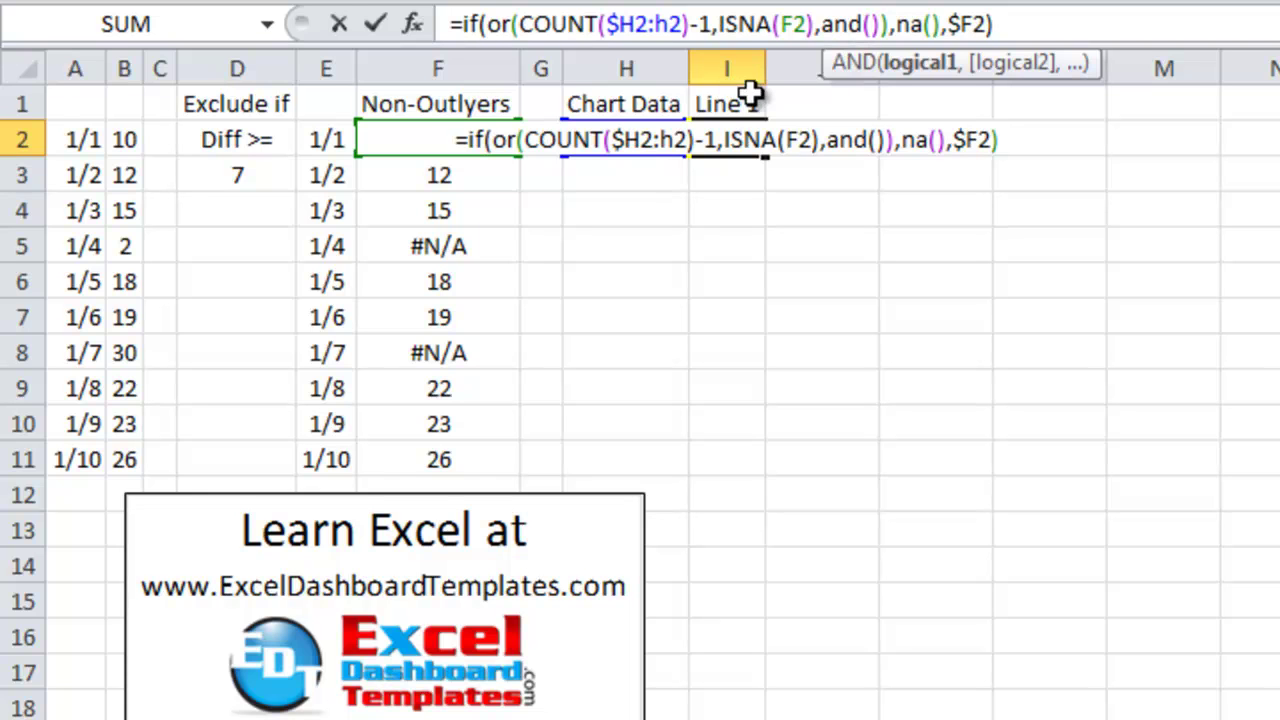
pyautogui.click(873, 24)
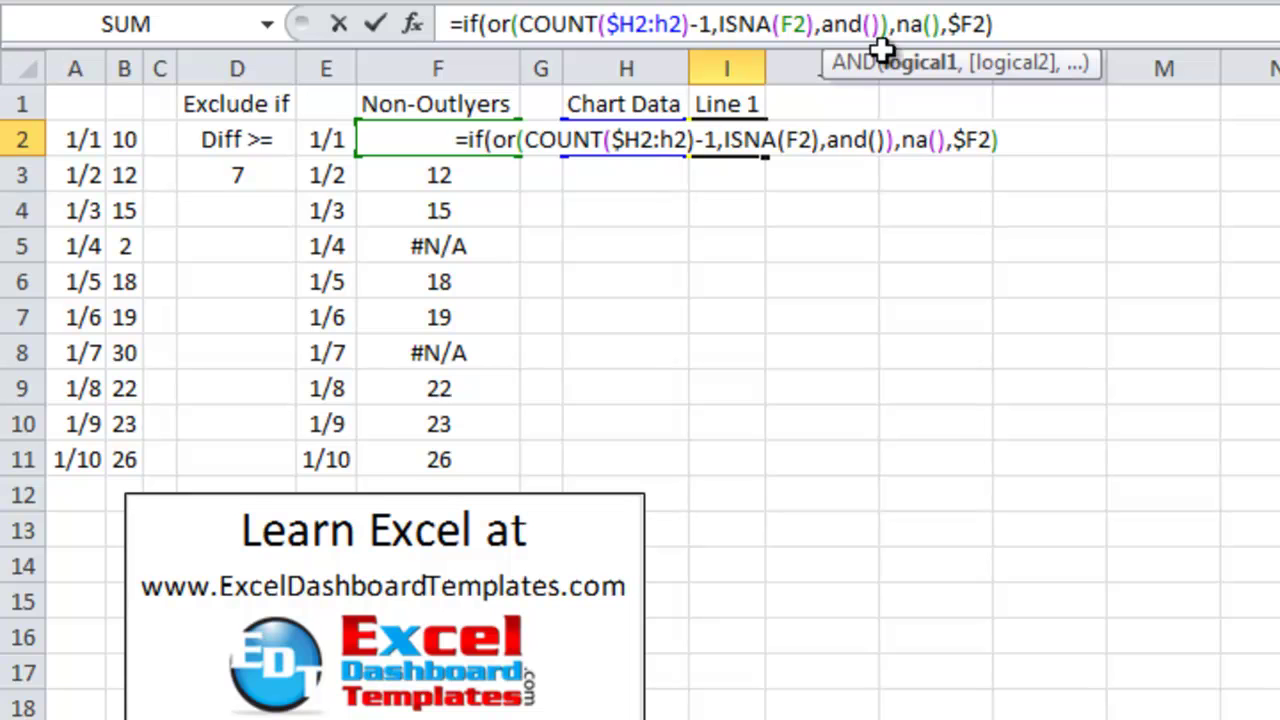
pyautogui.write('isna(')
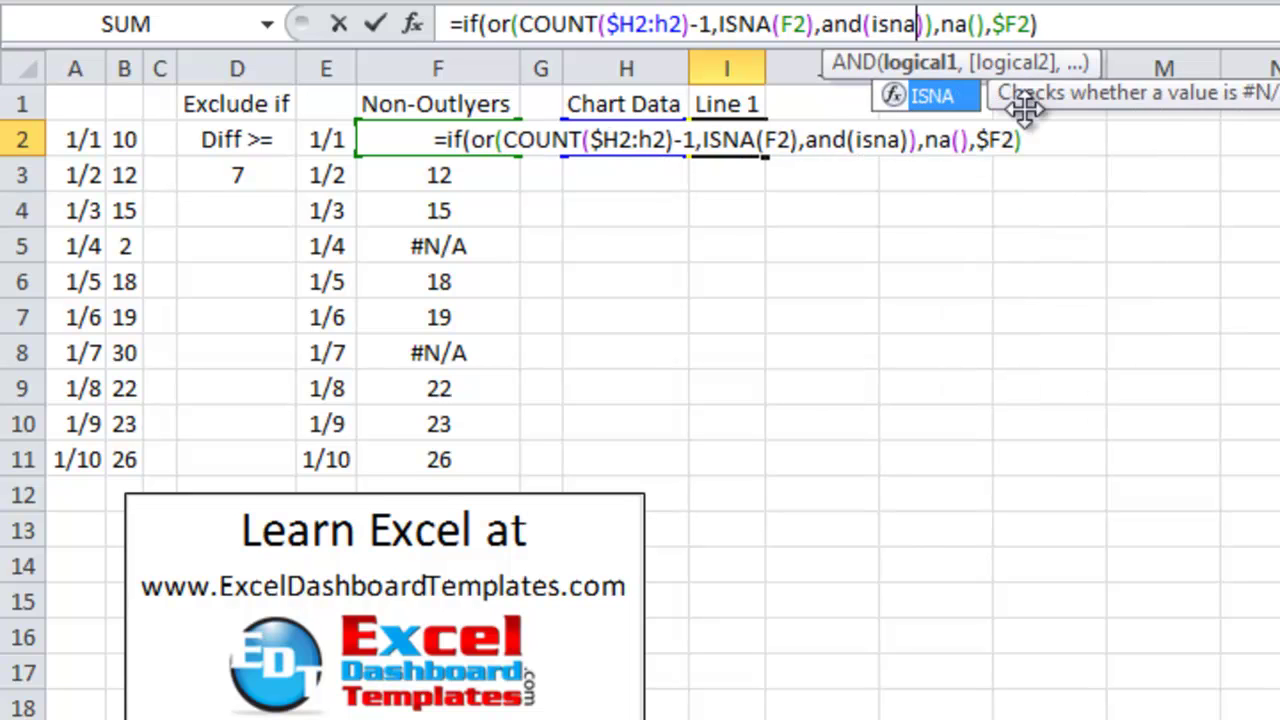
pyautogui.write('i1')
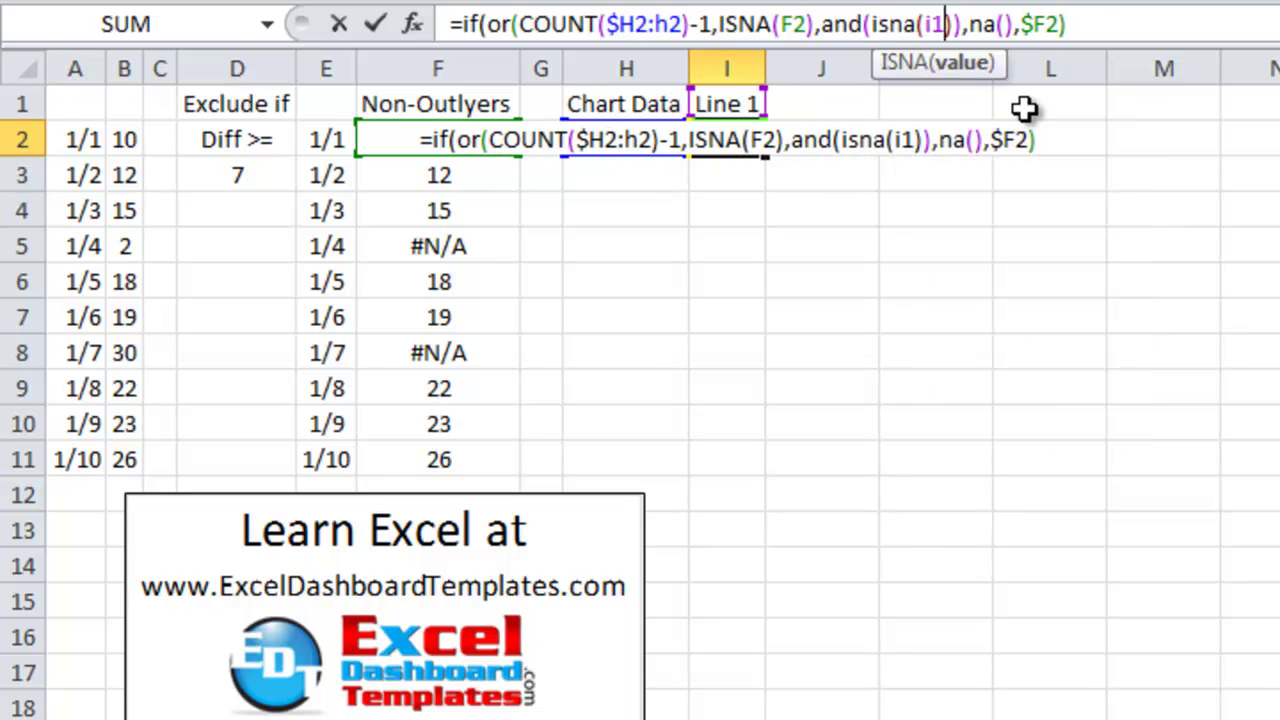
pyautogui.press('Right')
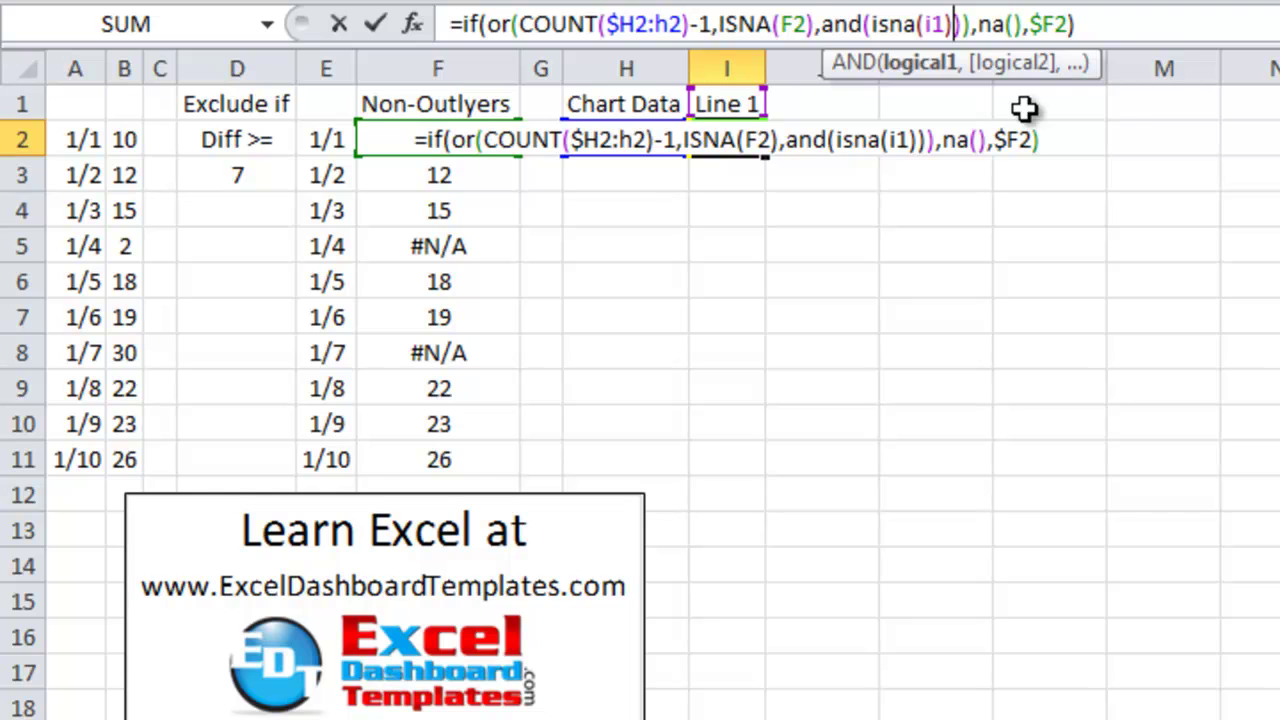
# Step: Add count(i$1:i1) as the second test of the nested and() function, fixing only the row of the first reference
pyautogui.write(',')
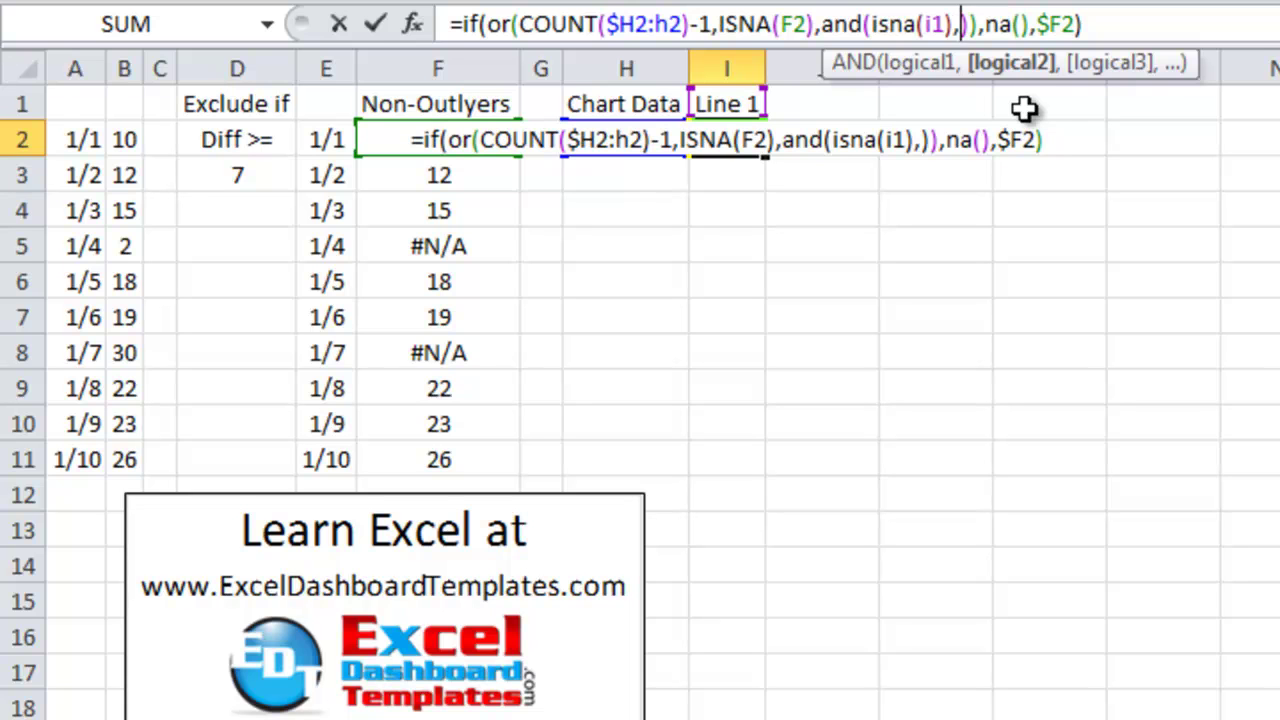
pyautogui.write('count')
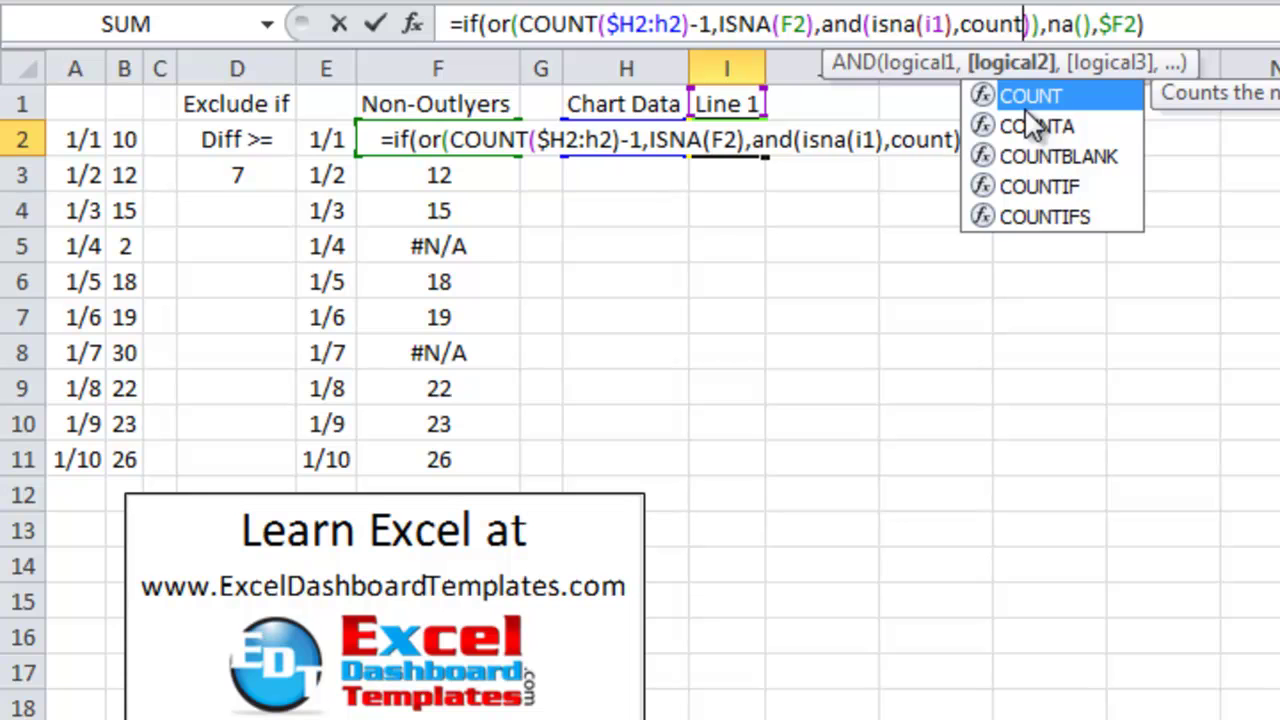
pyautogui.write('(')
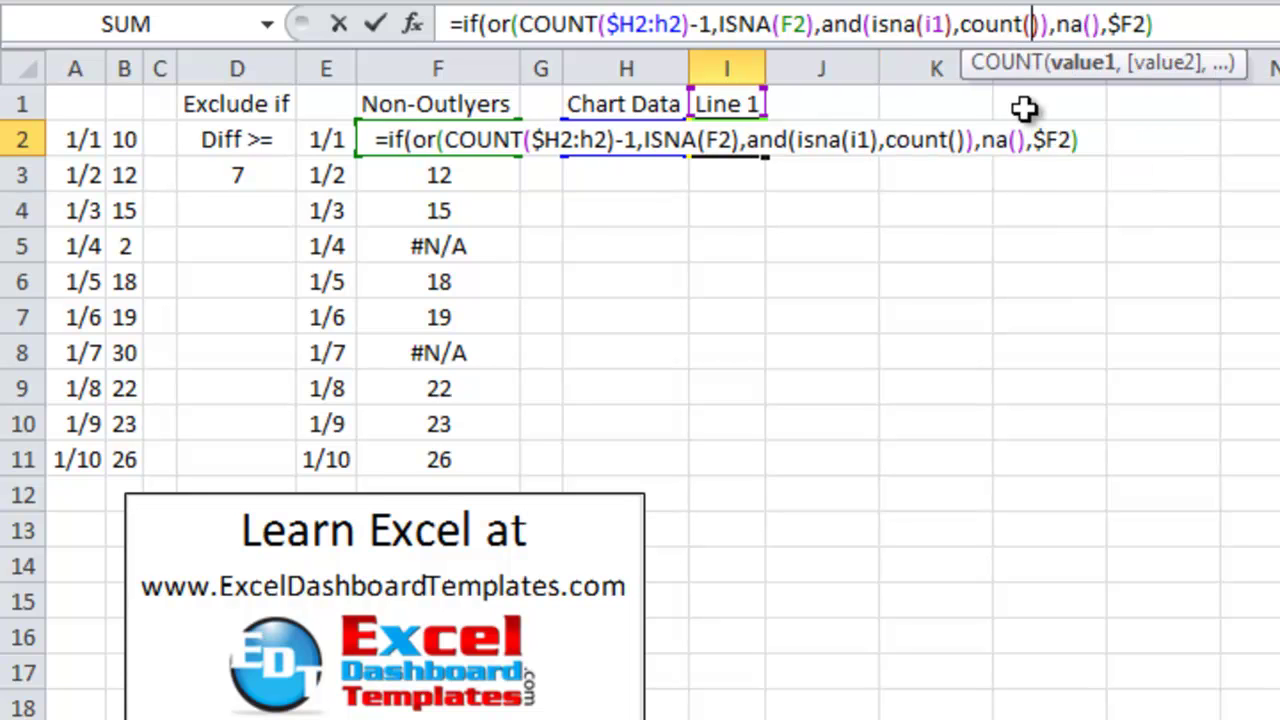
pyautogui.write('i')
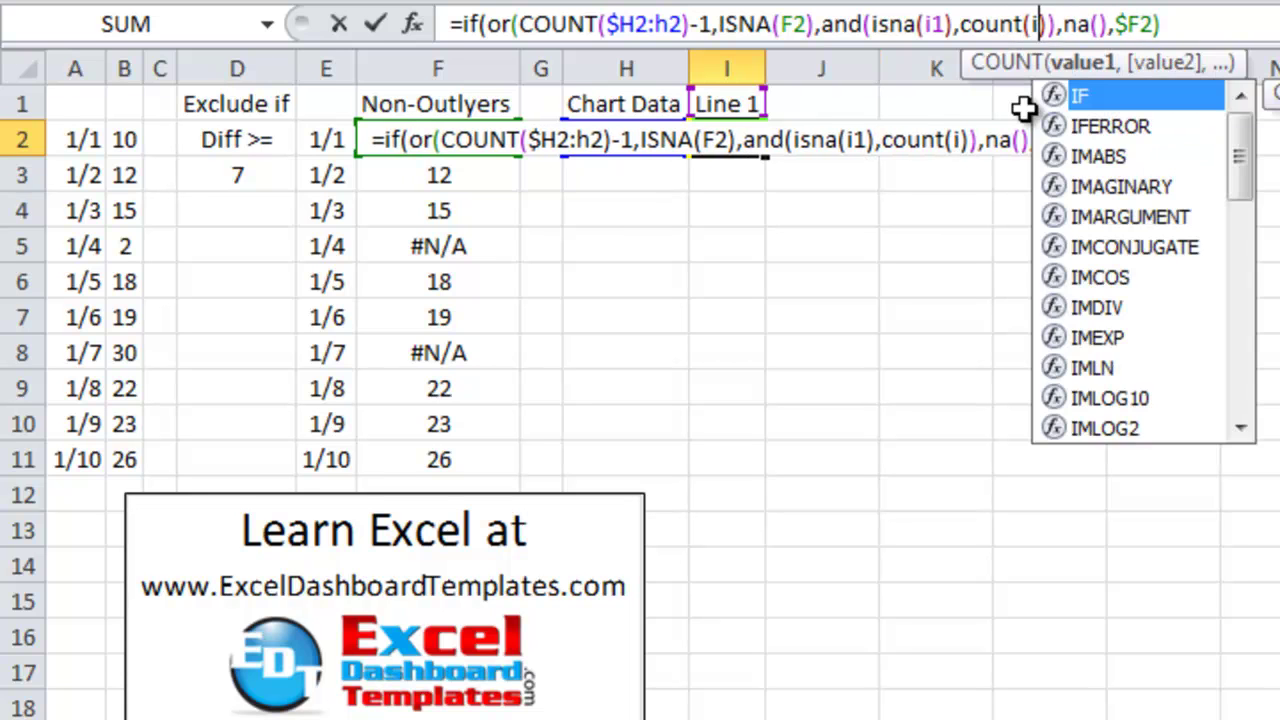
pyautogui.write('$1')
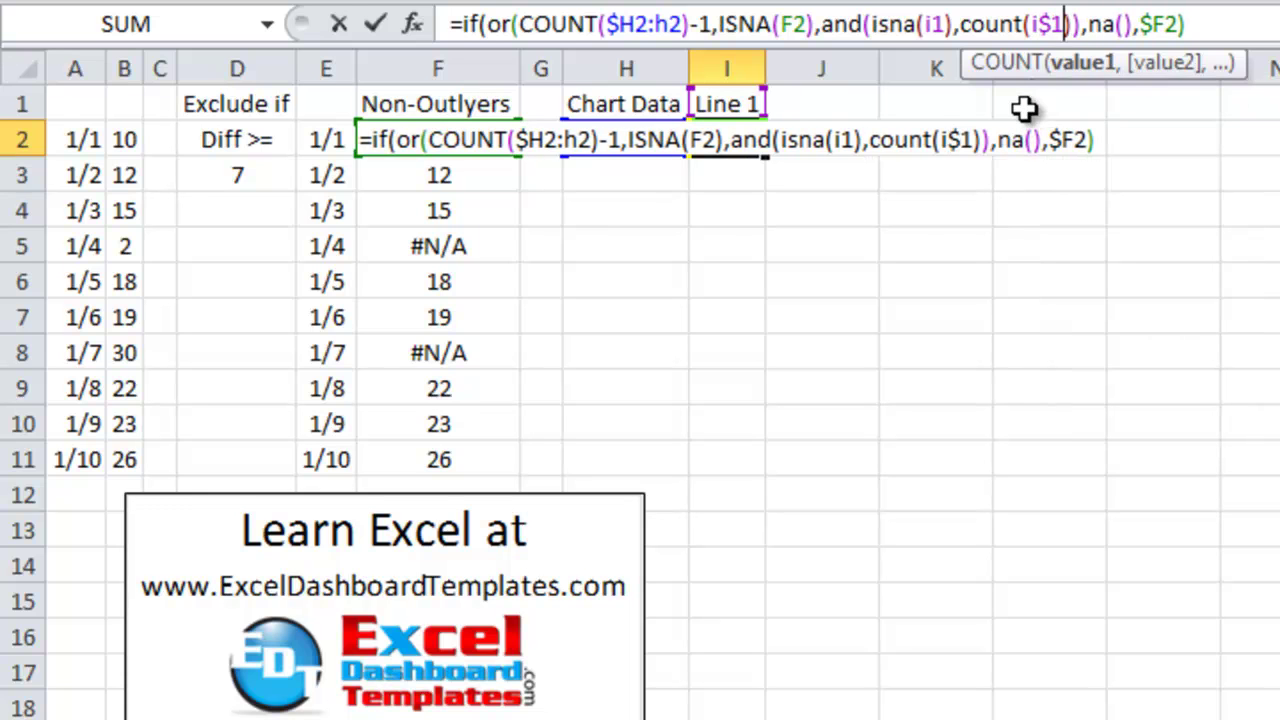
pyautogui.write(':')
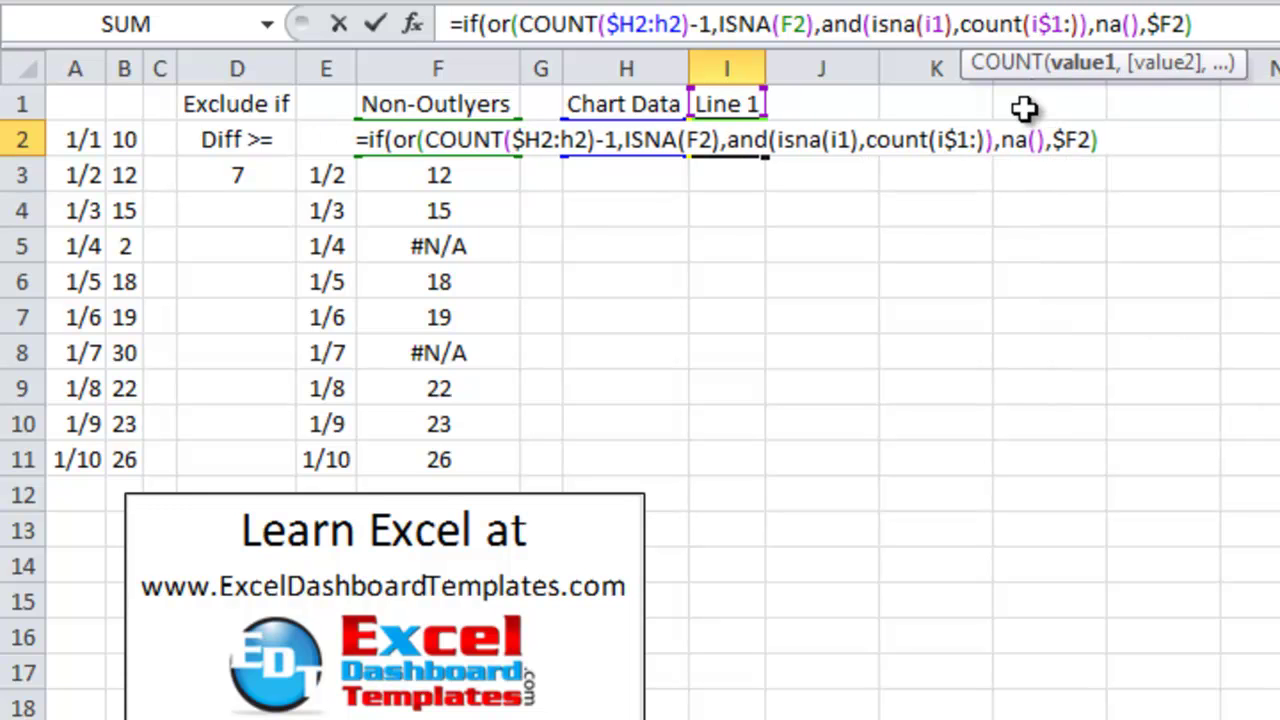
pyautogui.write('i1')
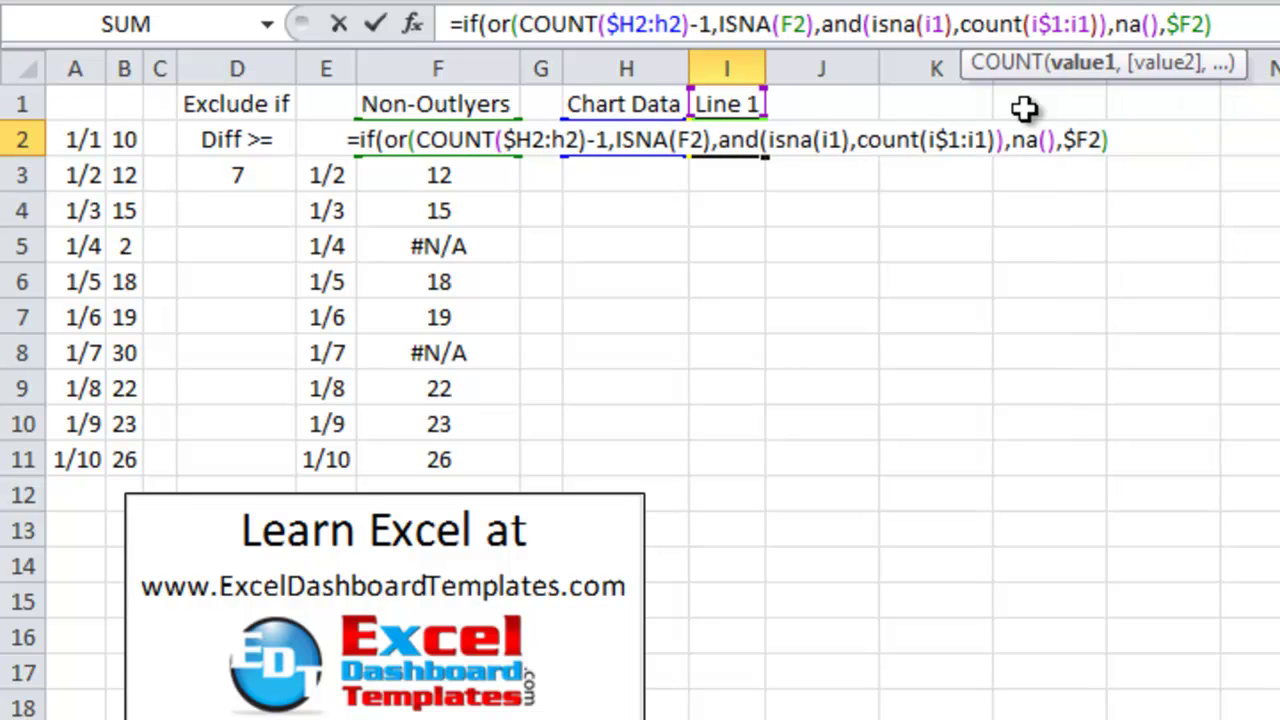
pyautogui.write(')')
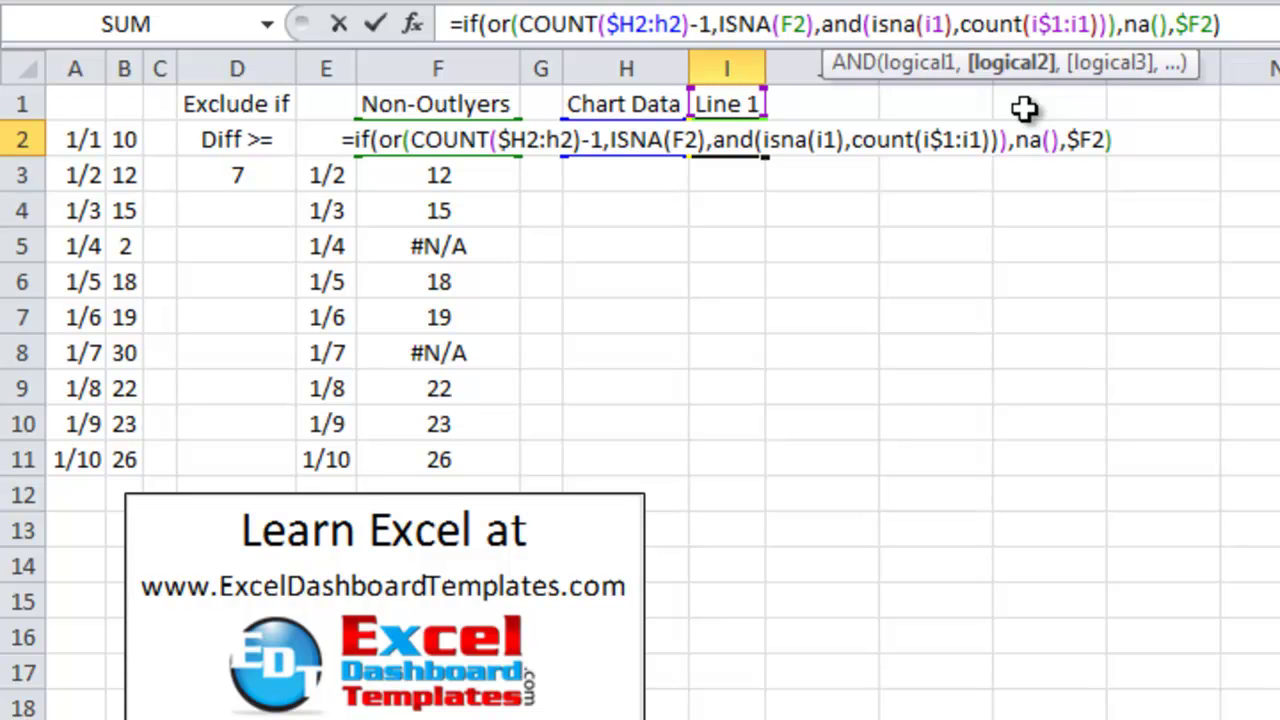
pyautogui.press('Right')
pyautogui.press('Right')
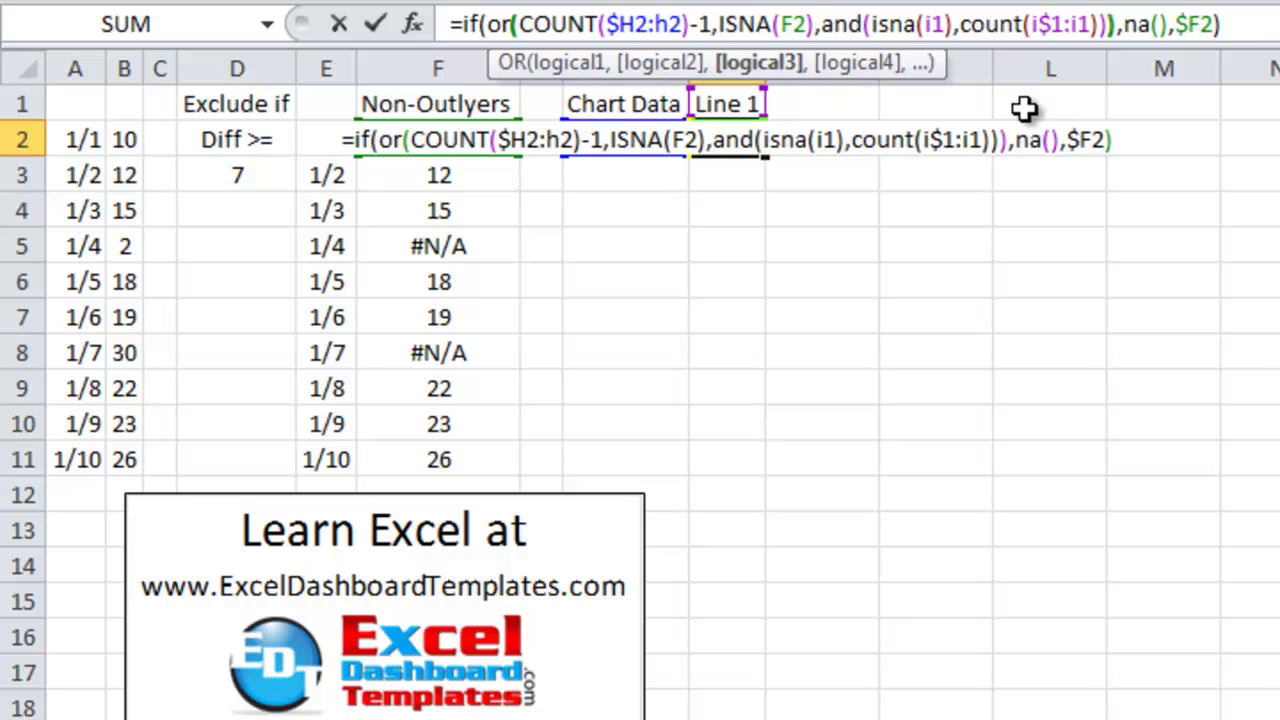
# Step: Check the closing parentheses of the and(), or() and if() functions and commit the Line 1 formula in I2
pyautogui.press('Right')
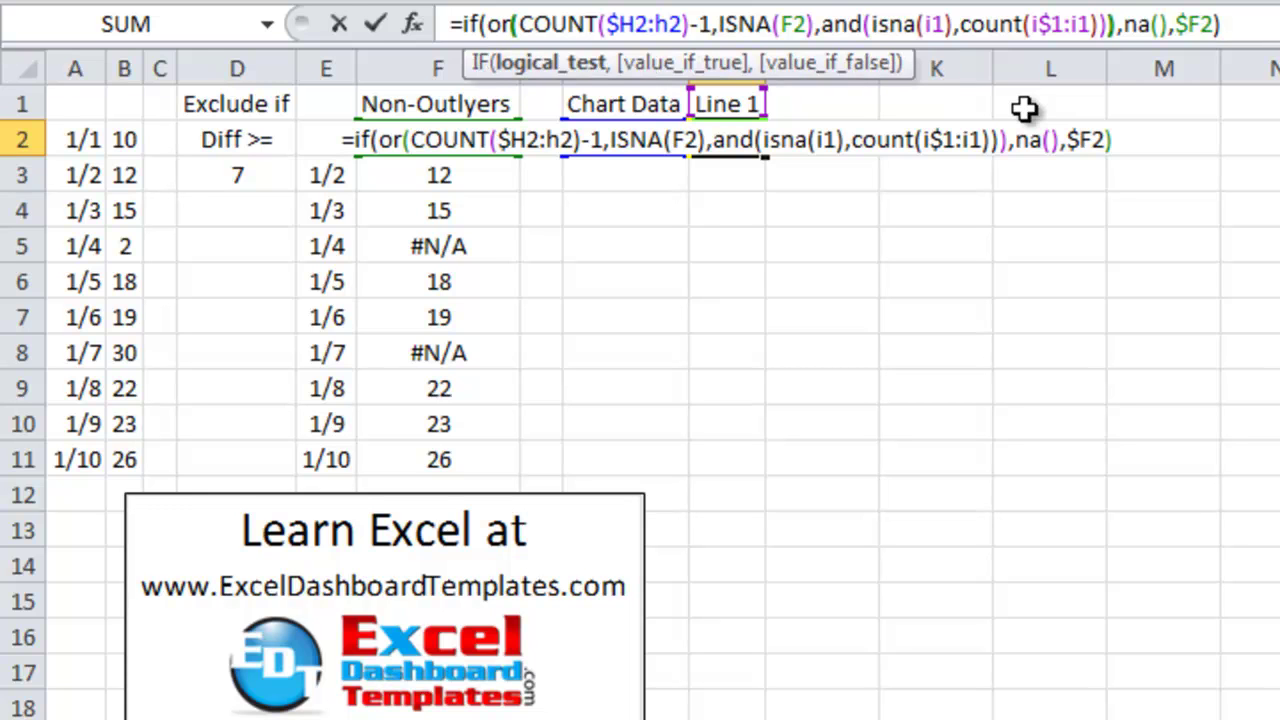
pyautogui.press('Left')
pyautogui.press('Left')
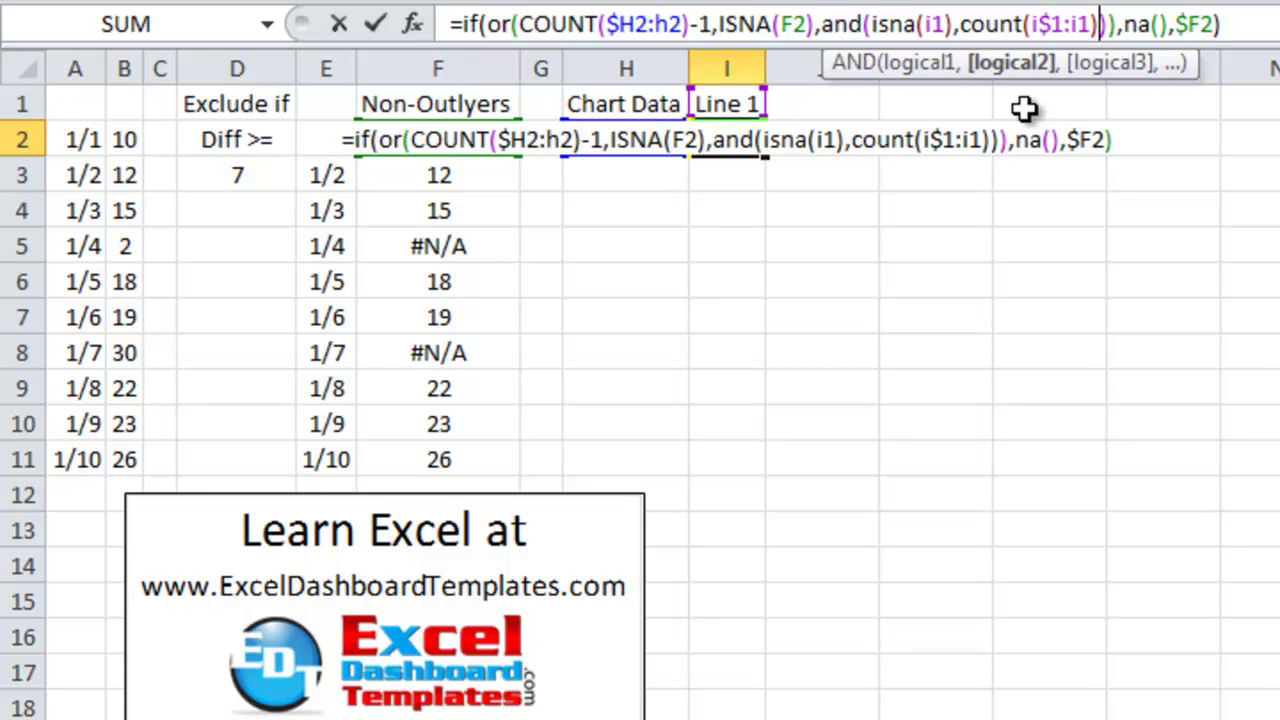
pyautogui.press('Left')
pyautogui.press('Return')
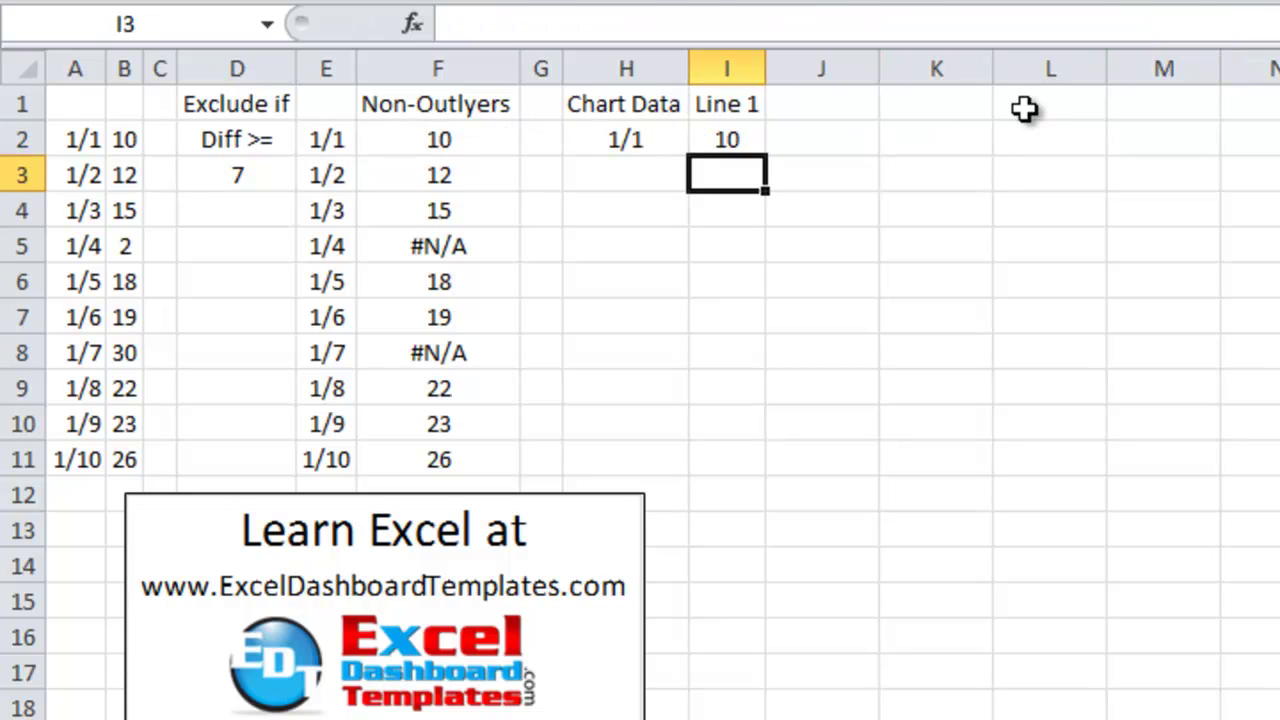
# Step: Evaluate the formula in I2 step by step through the COUNT($H2:H2)-1 and ISNA(F2) conditions
pyautogui.press('Up')
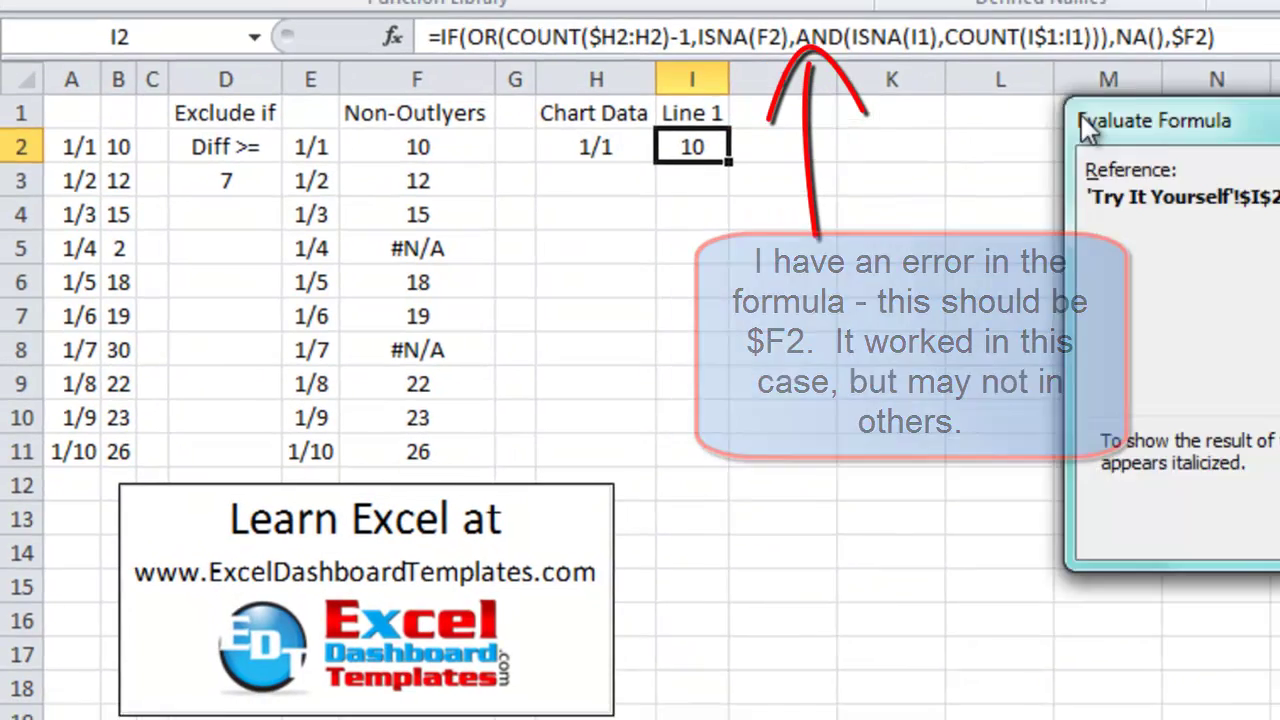
pyautogui.moveTo(1135, 129); pyautogui.dragTo(509, 210)
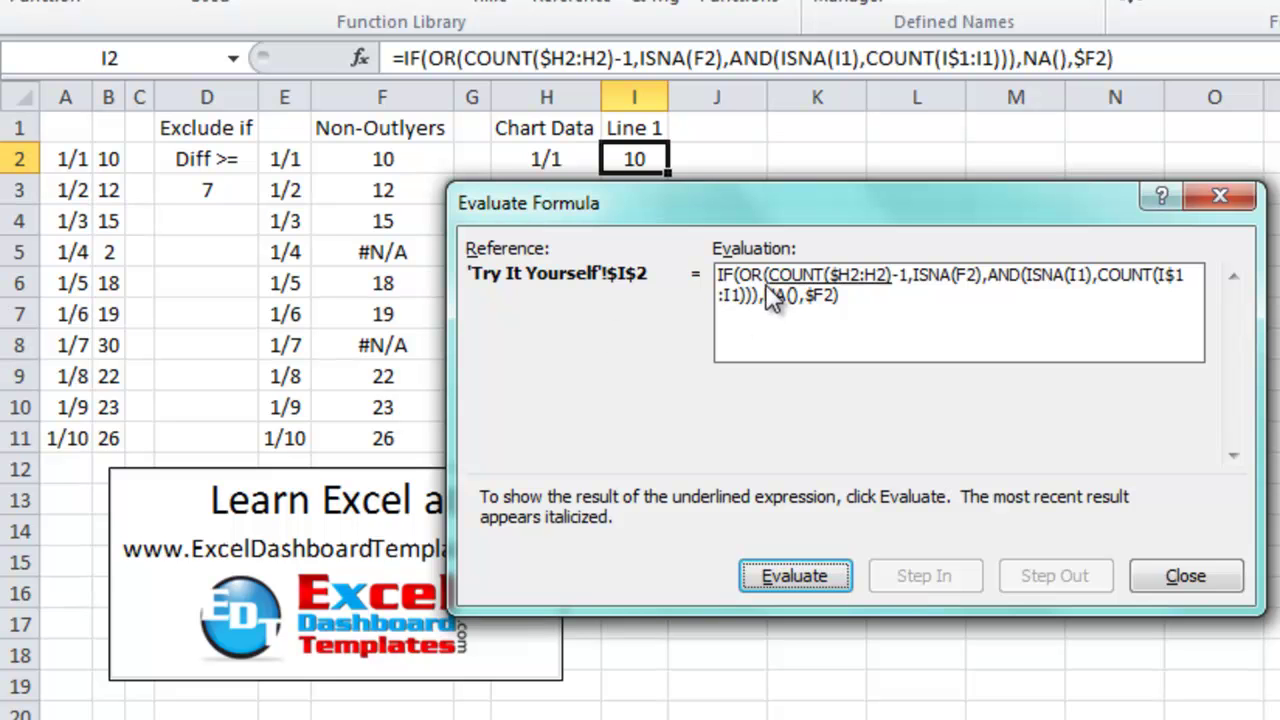
pyautogui.click(815, 574)
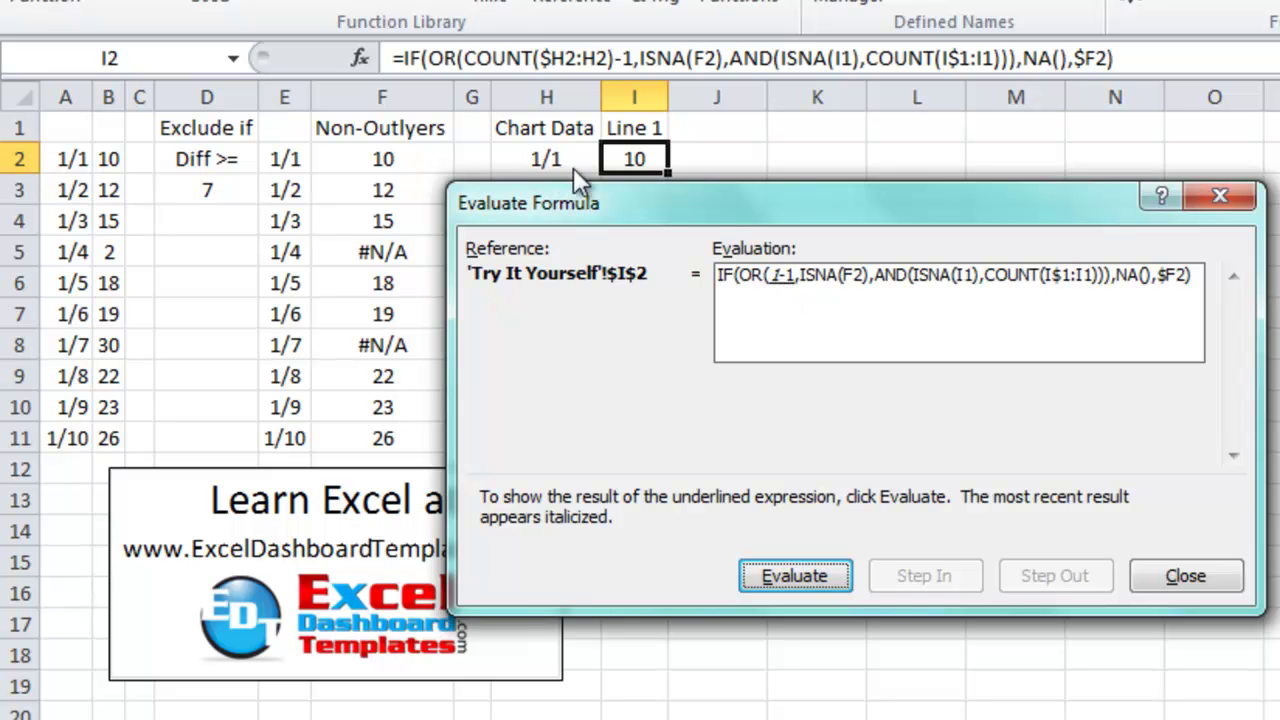
pyautogui.click(790, 576)
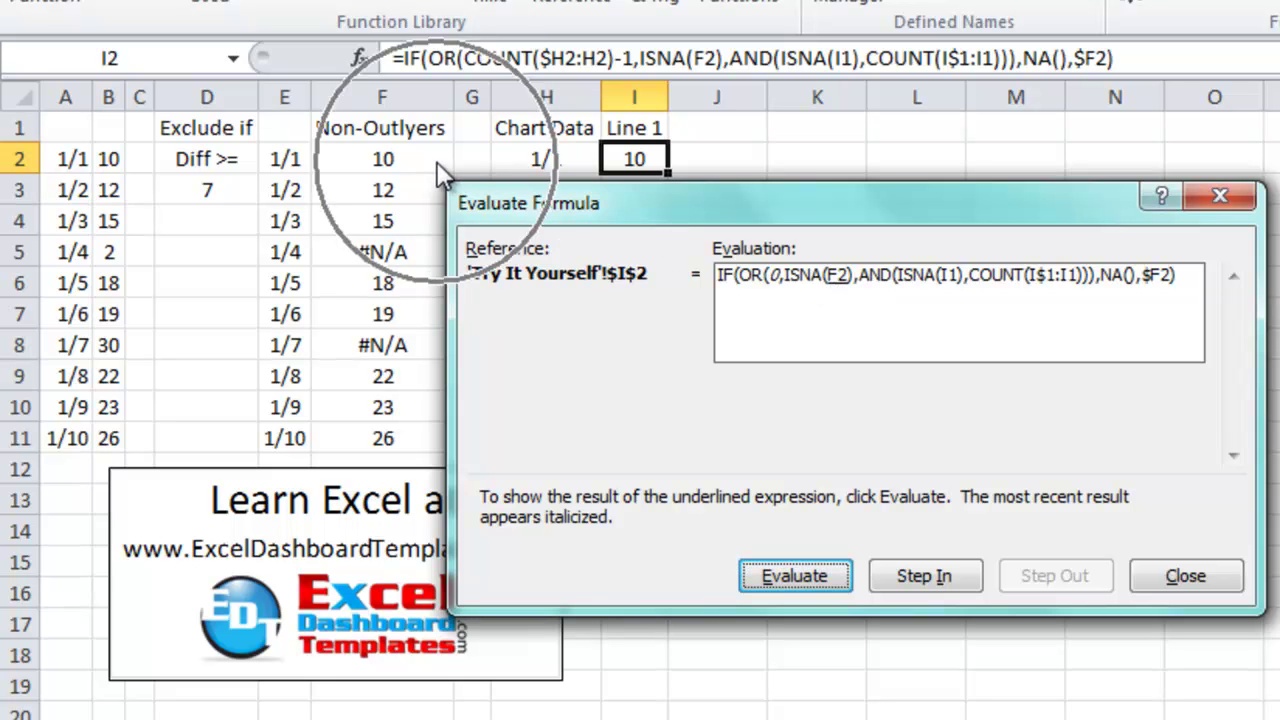
pyautogui.click(828, 574)
pyautogui.click(826, 571)
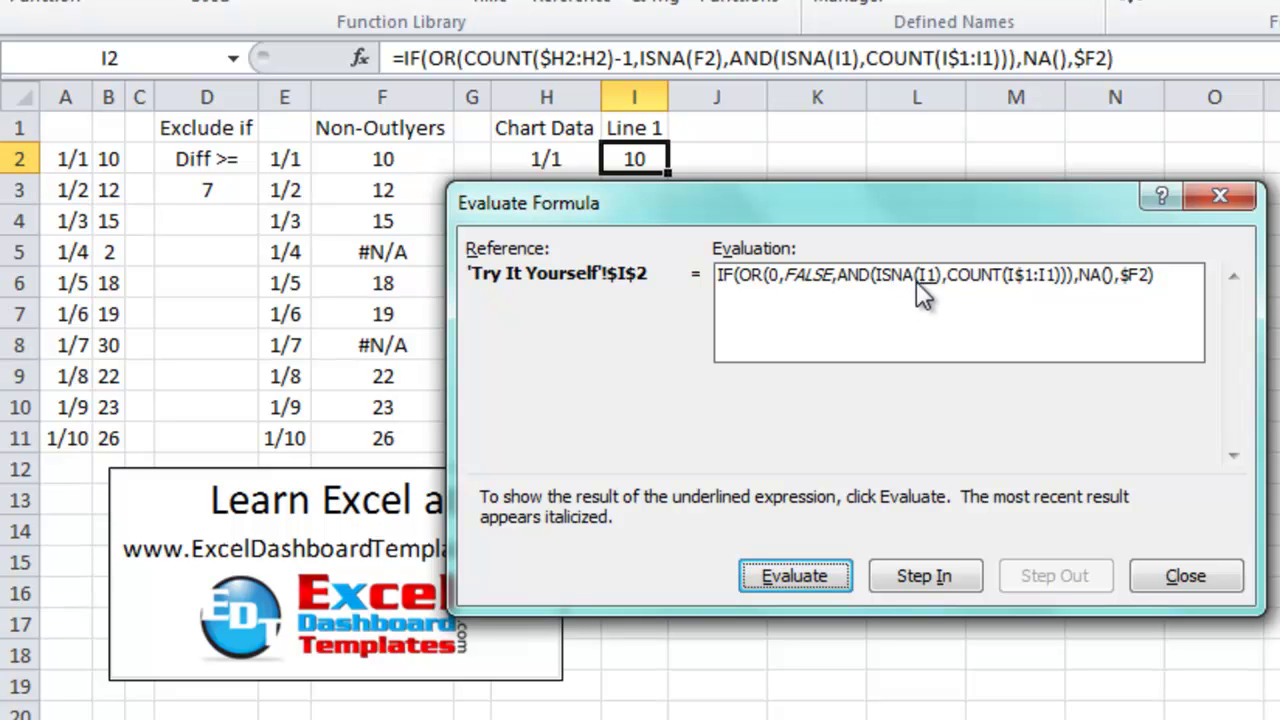
# Step: Evaluate the nested AND condition and the rest of the I2 formula to its final result, then close the evaluation
pyautogui.click(792, 574)
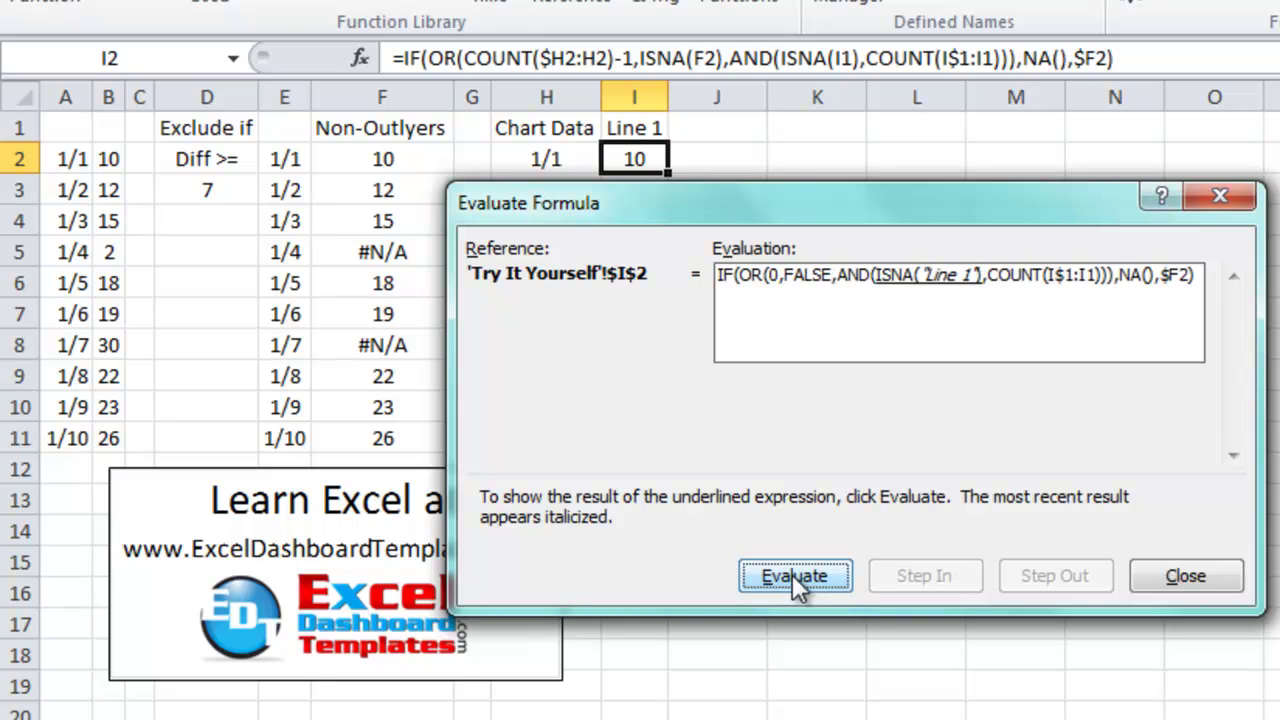
pyautogui.click(792, 574)
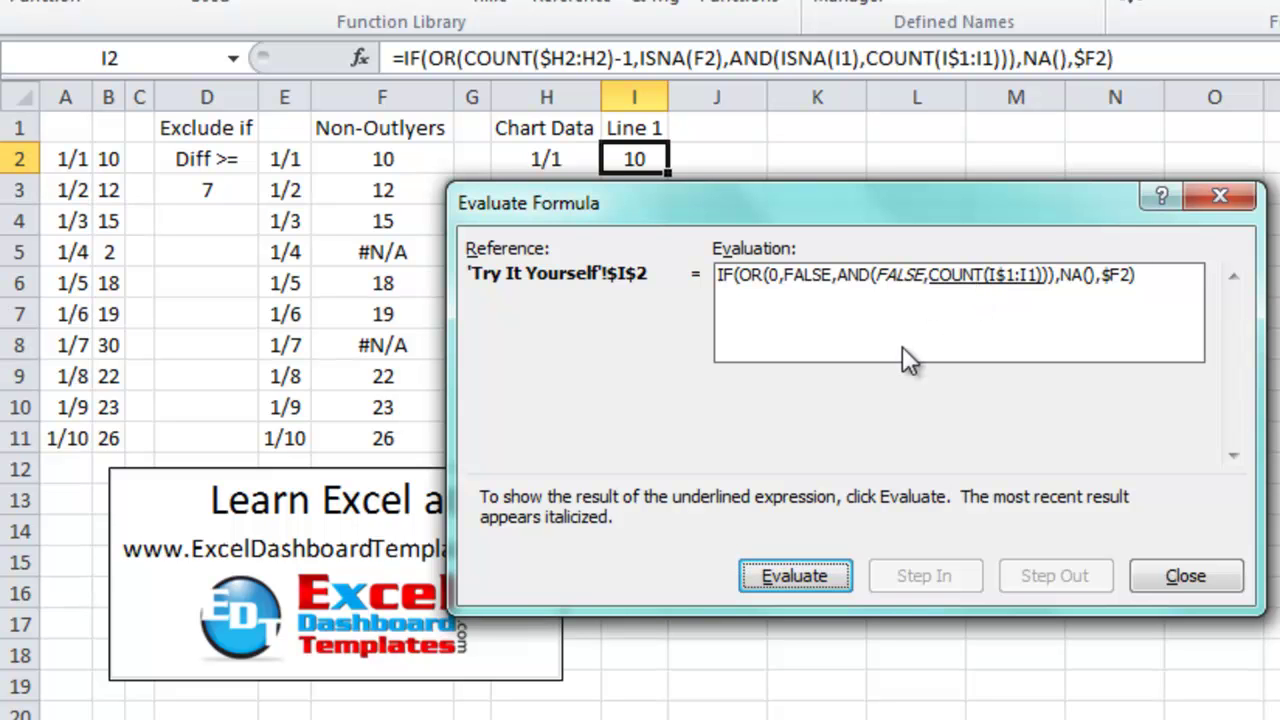
pyautogui.click(817, 566)
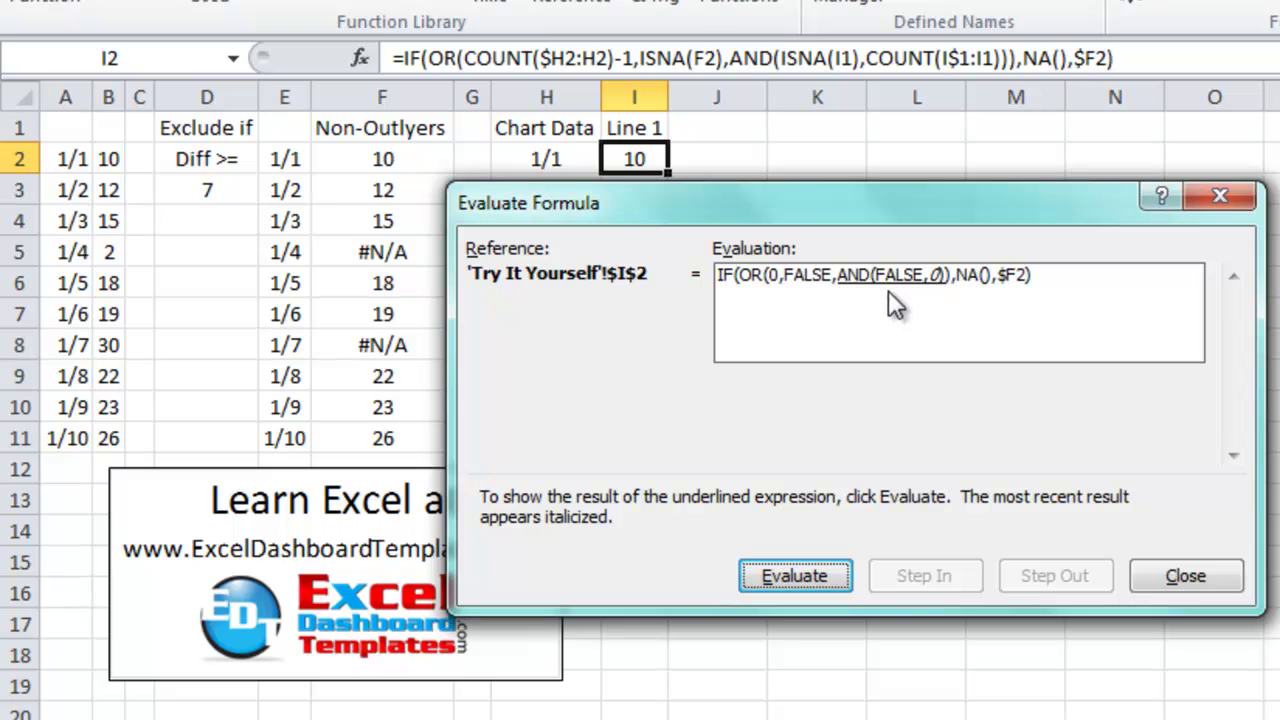
pyautogui.click(801, 576)
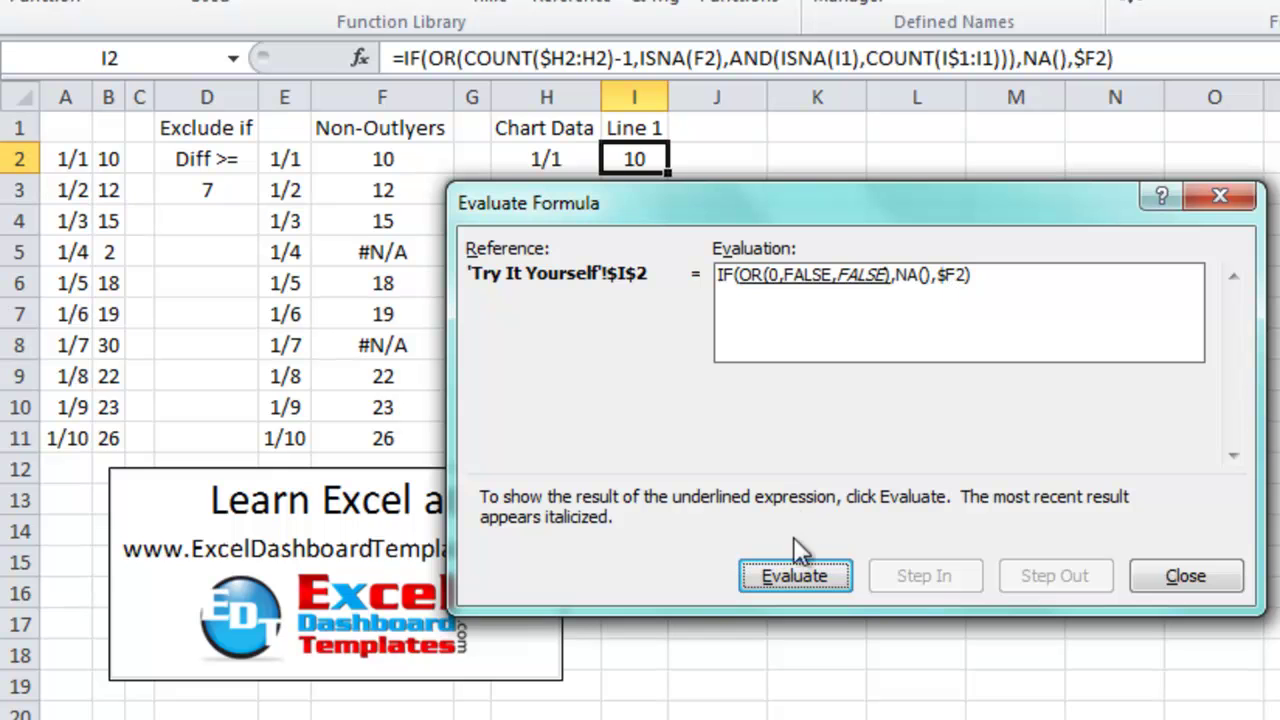
pyautogui.click(797, 580)
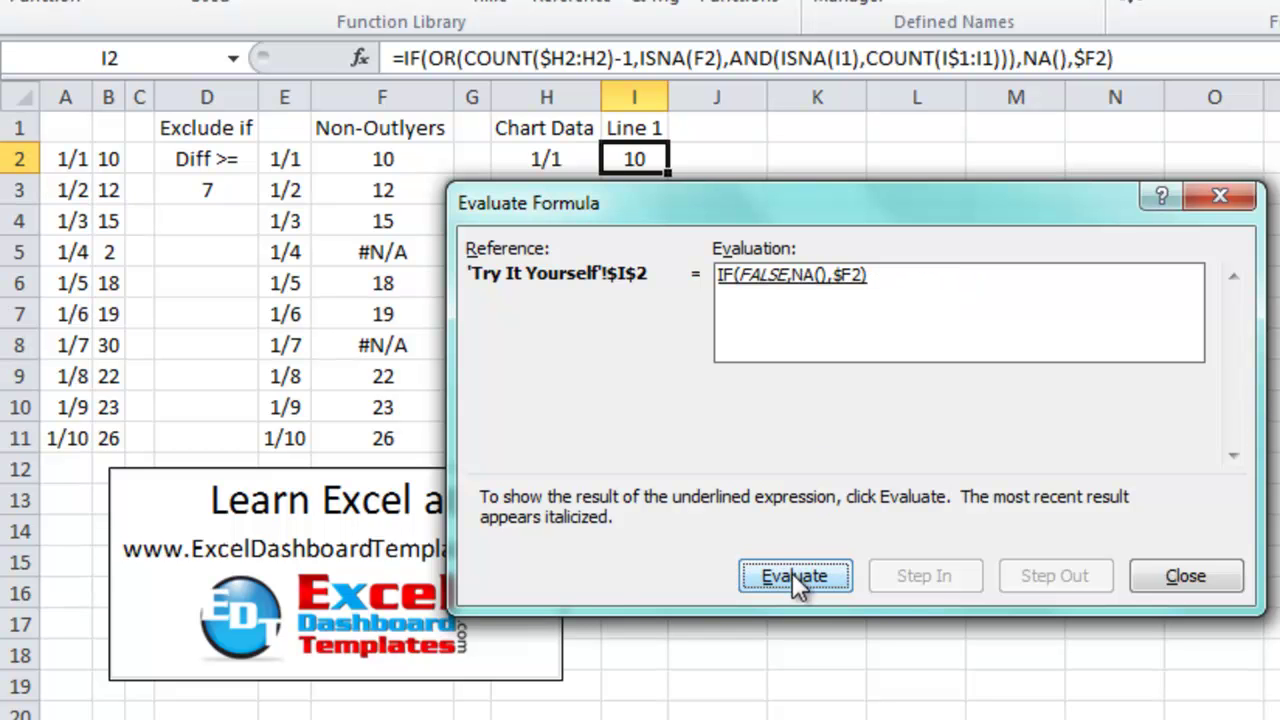
pyautogui.click(792, 574)
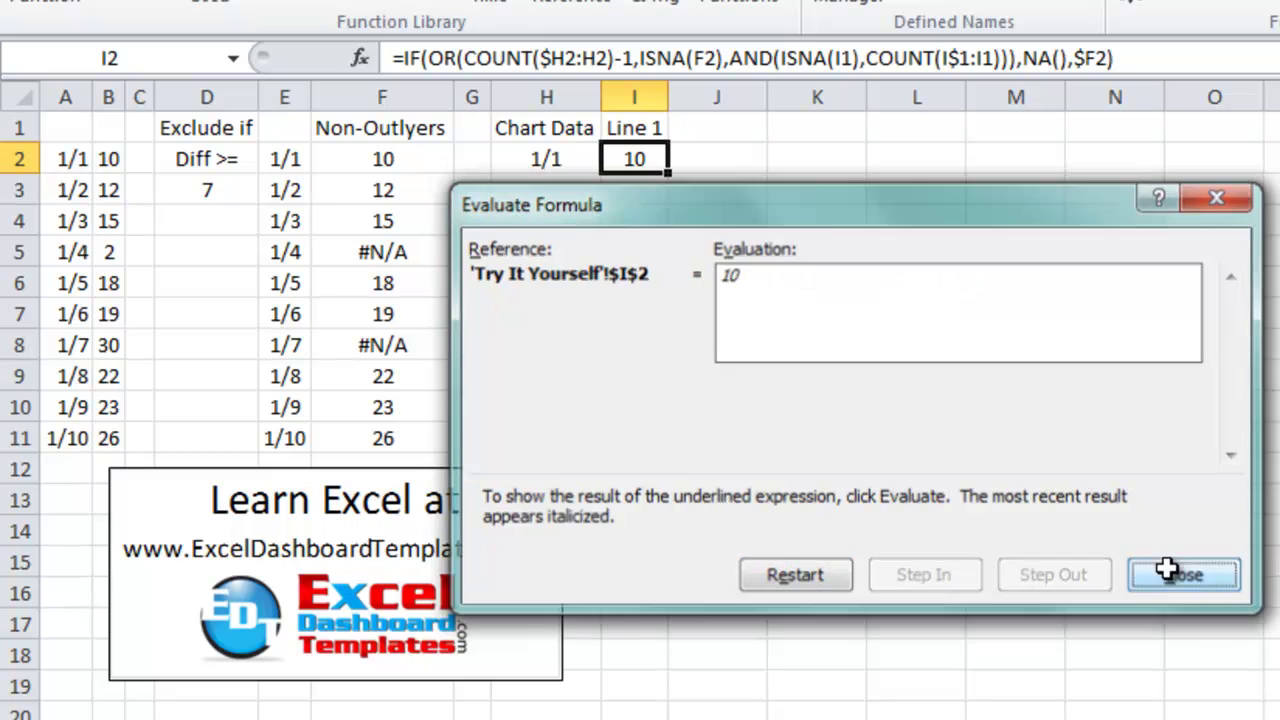
pyautogui.click(1167, 570)
# Step: Fill the Chart Data date and Line 1 formulas from H2:I2 down to row 11
pyautogui.click(678, 210)
pyautogui.moveTo(563, 157); pyautogui.dragTo(640, 158)
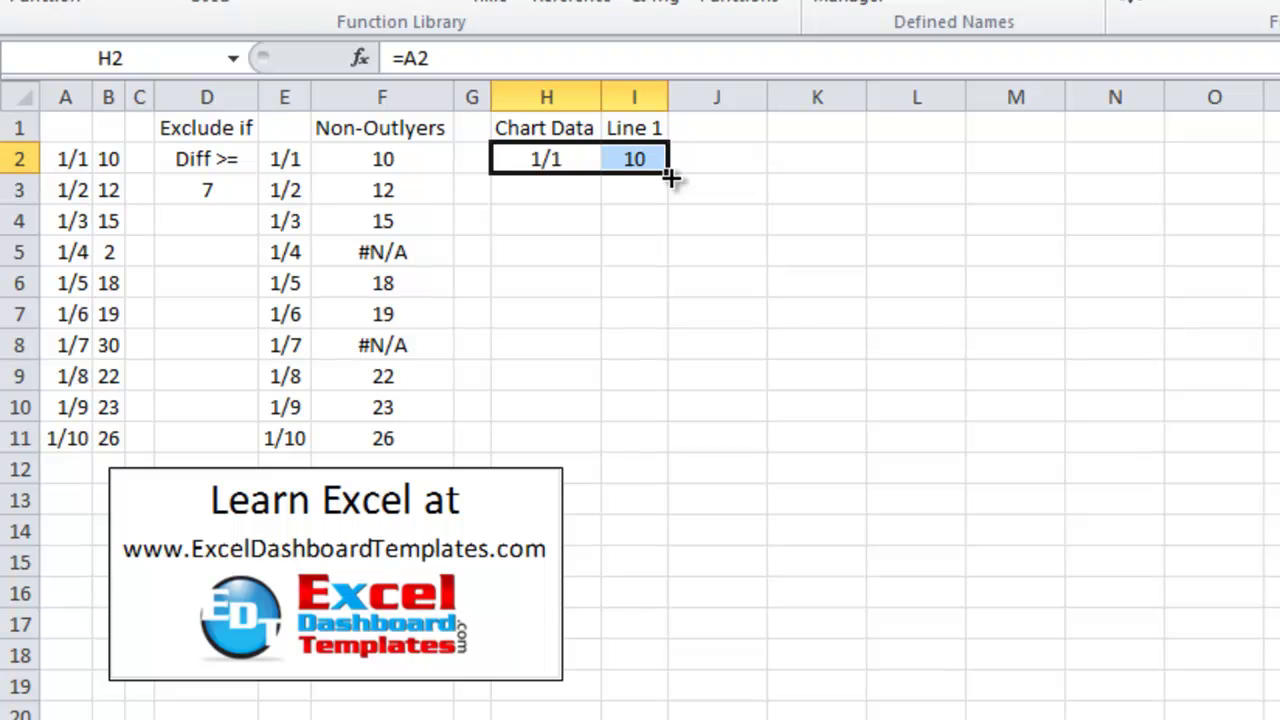
pyautogui.moveTo(669, 175); pyautogui.dragTo(634, 449)
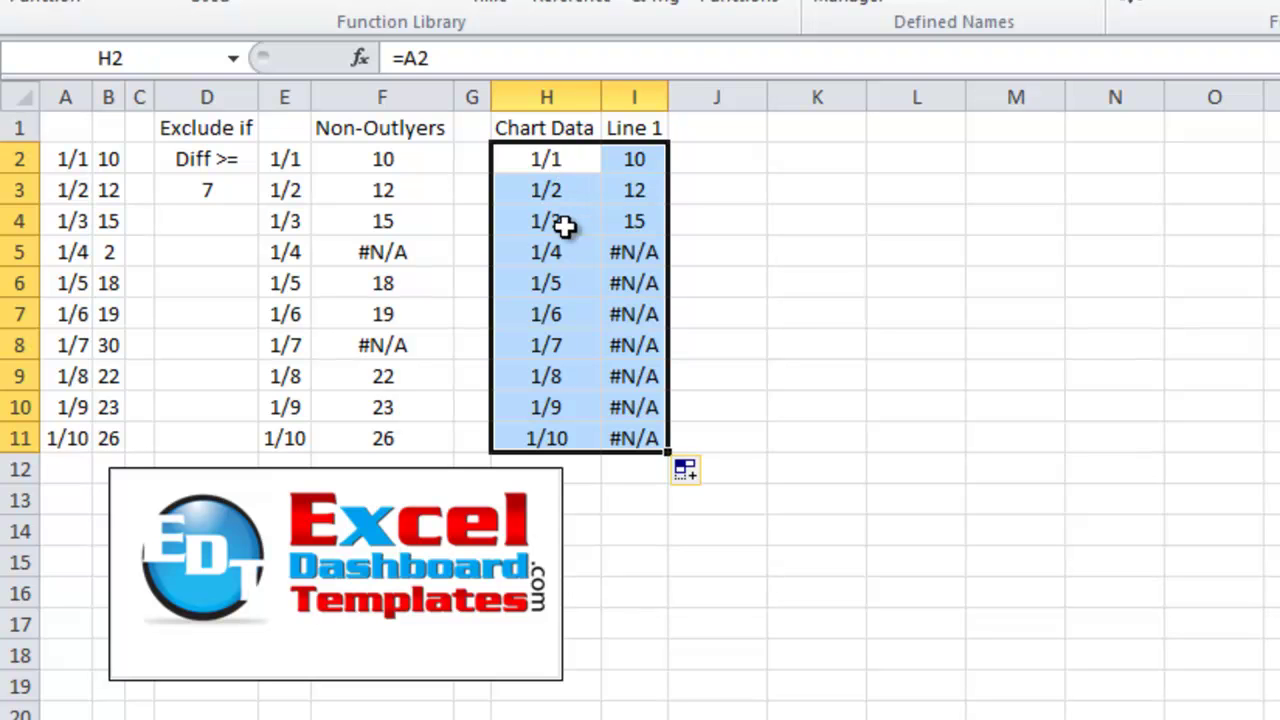
# Step: Examine the filled Line 1 column, comparing the values before the first outlier with the rows below it
pyautogui.click(718, 198)
pyautogui.click(637, 163)
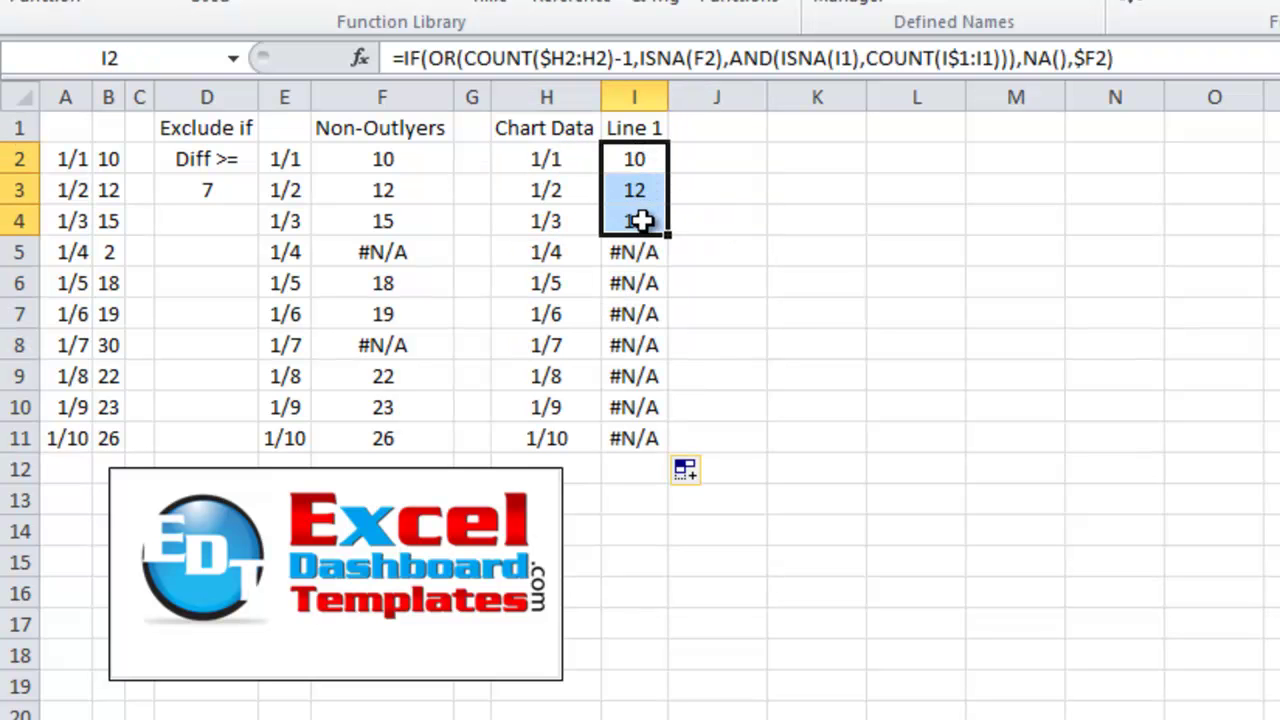
pyautogui.moveTo(633, 250); pyautogui.dragTo(631, 429)
pyautogui.click(729, 386)
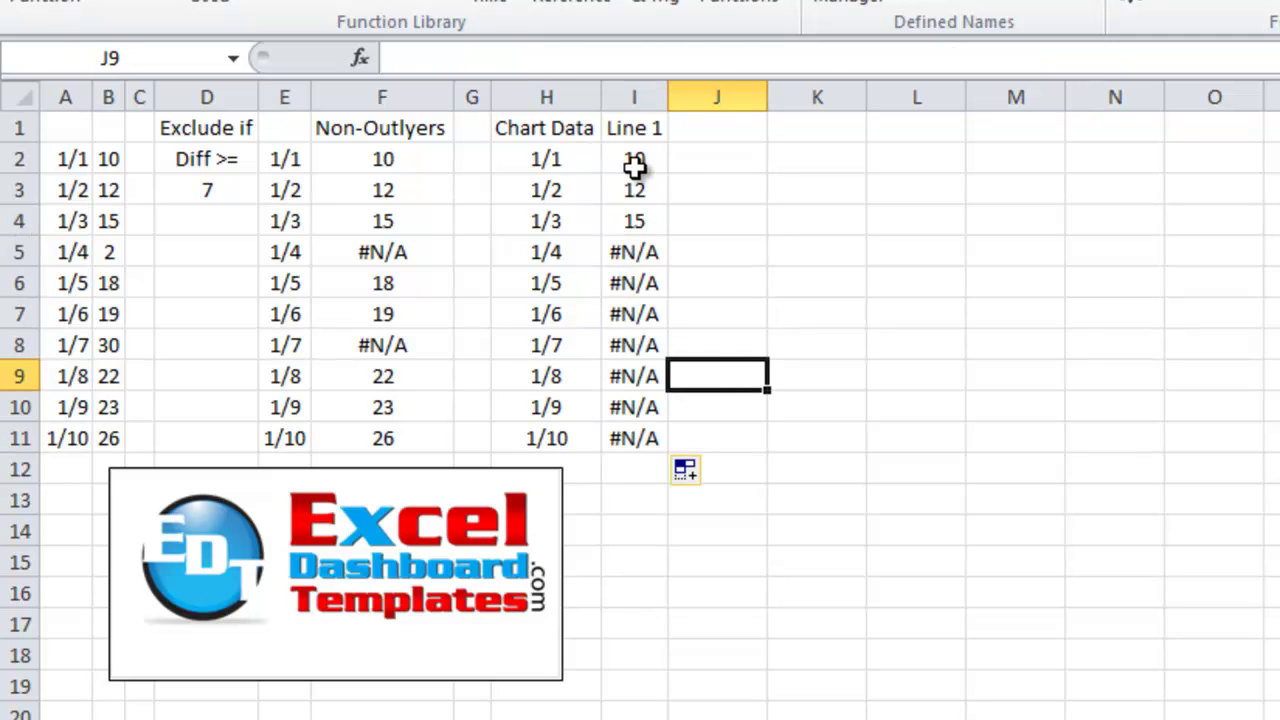
pyautogui.moveTo(634, 165); pyautogui.dragTo(634, 192)
# Step: Fill the Line 1 column I1:I11, including its header, across to column M
pyautogui.click(651, 124)
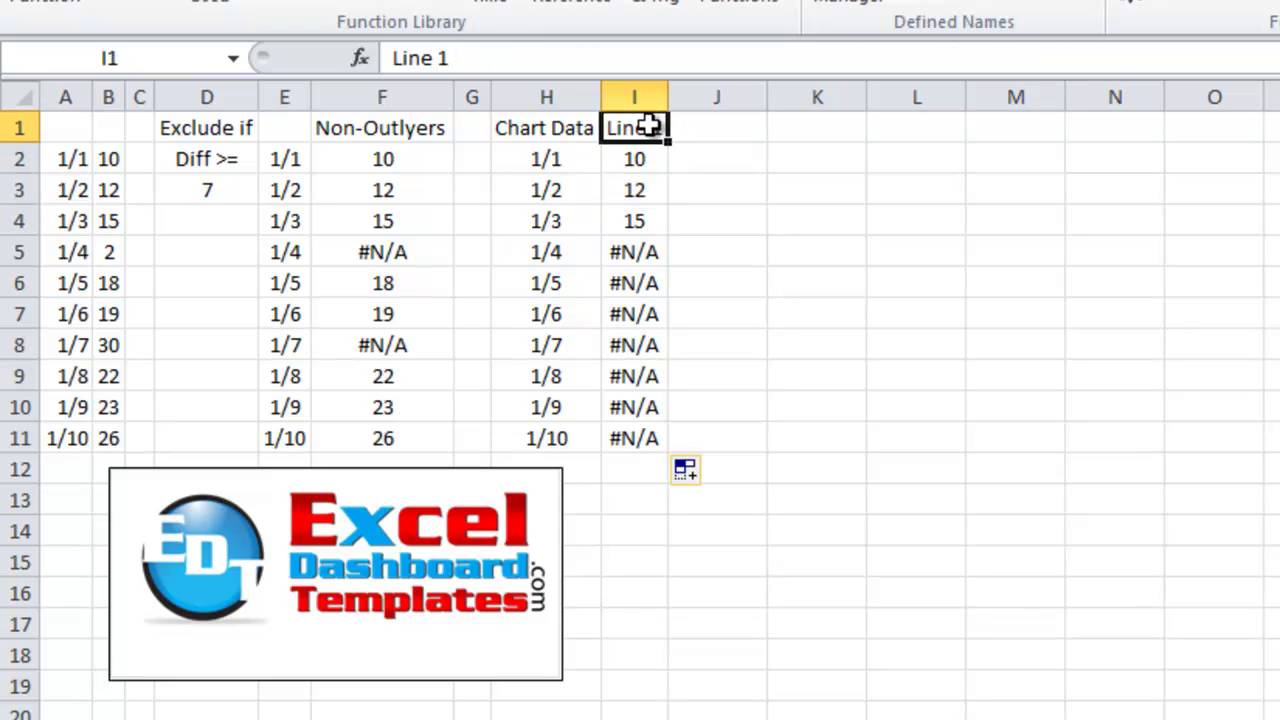
pyautogui.moveTo(651, 124); pyautogui.dragTo(620, 422)
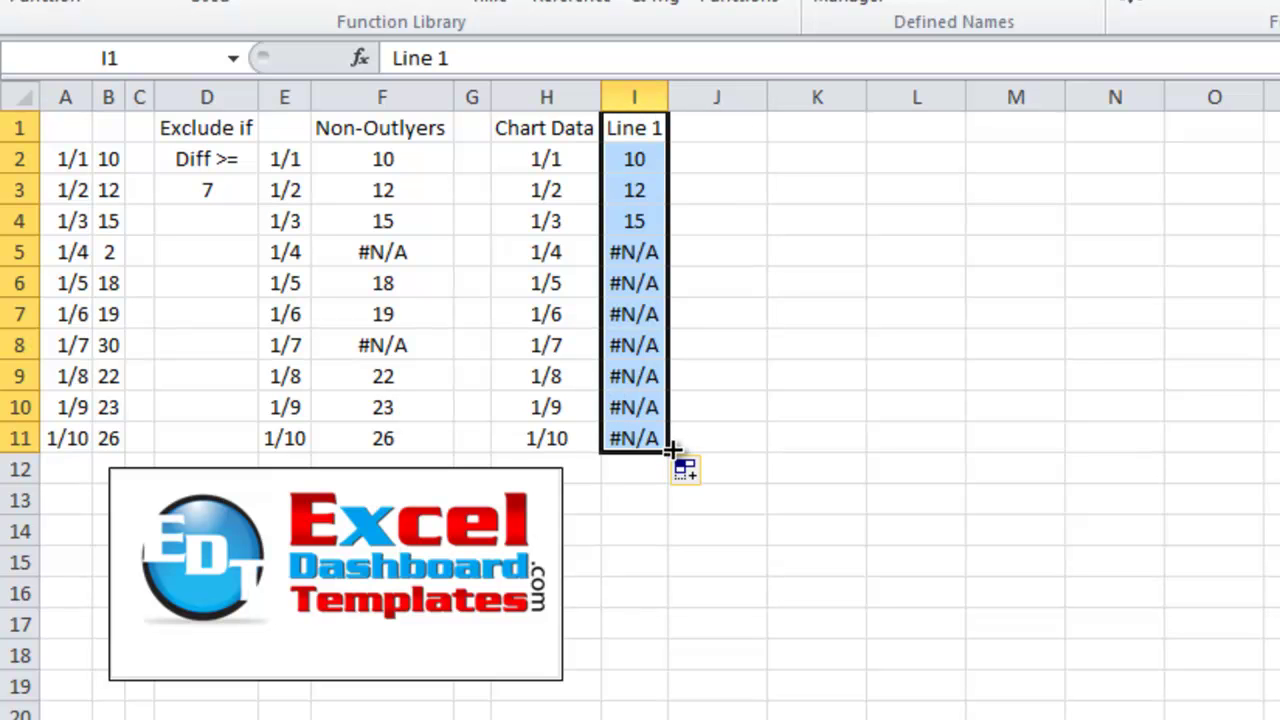
pyautogui.moveTo(671, 448); pyautogui.dragTo(1045, 451)
# Step: Examine the values in the Line 2 and Line 3 columns and the copied formula in Line 4
pyautogui.click(746, 152)
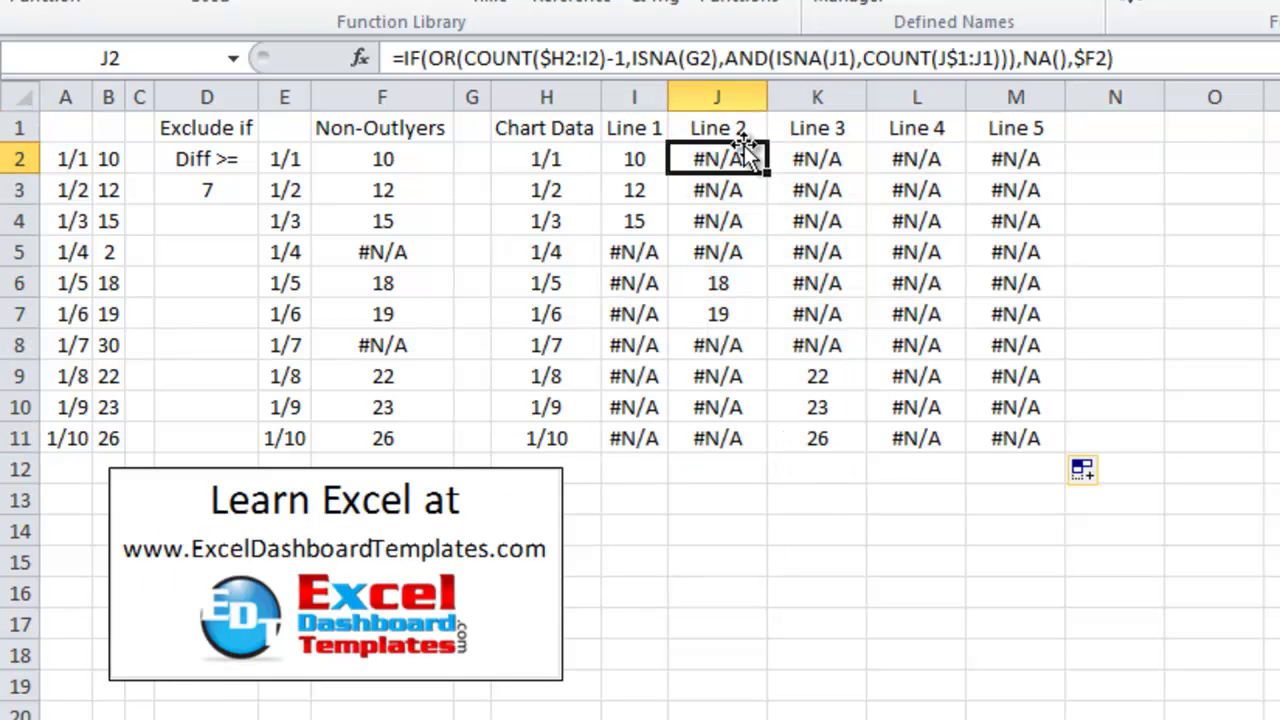
pyautogui.moveTo(738, 131); pyautogui.dragTo(737, 432)
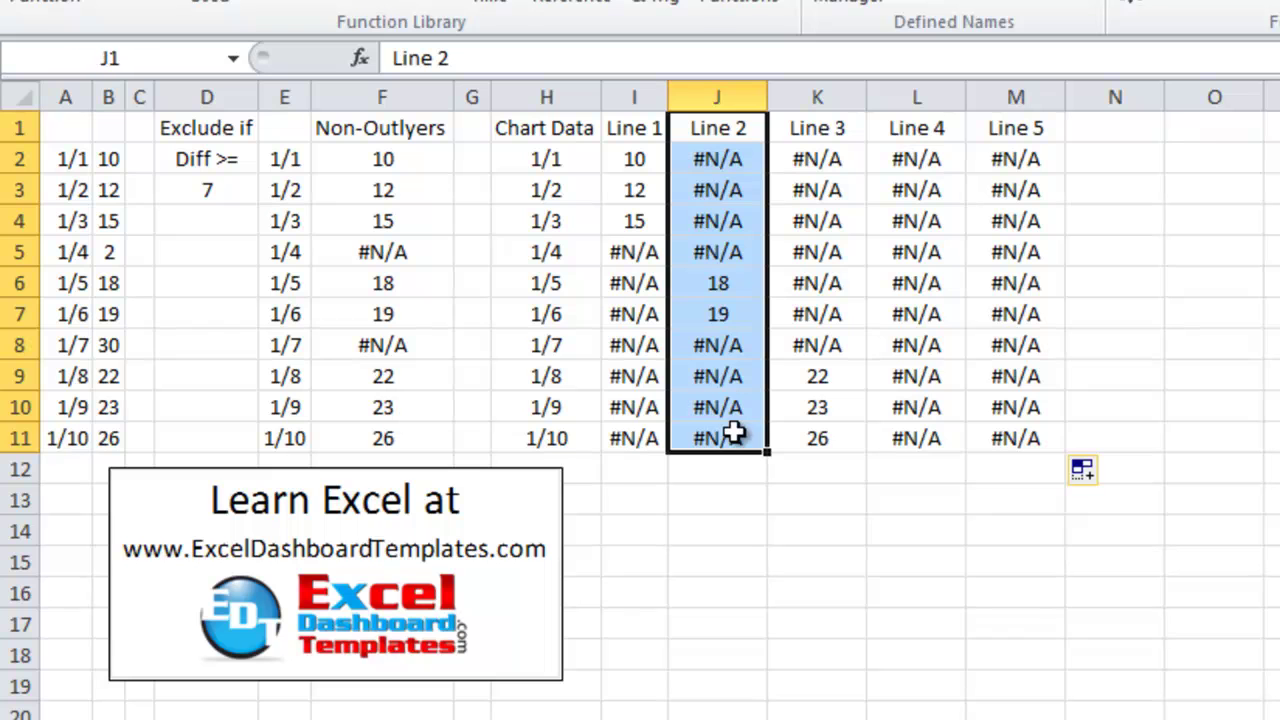
pyautogui.click(735, 289)
pyautogui.moveTo(829, 129); pyautogui.dragTo(830, 440)
pyautogui.click(893, 372)
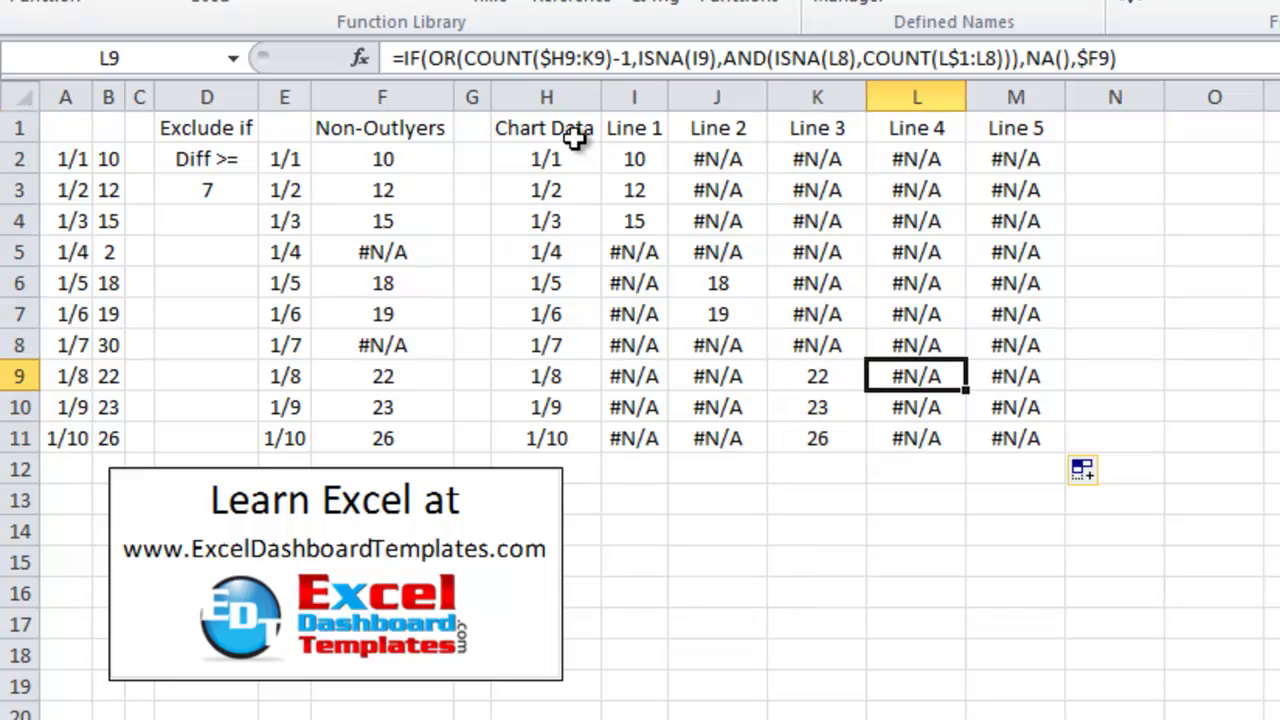
# Step: Compare the Non-Outlyers values with the line series and check the copied formulas across Line 1 to Line 5
pyautogui.moveTo(572, 137); pyautogui.dragTo(1003, 112)
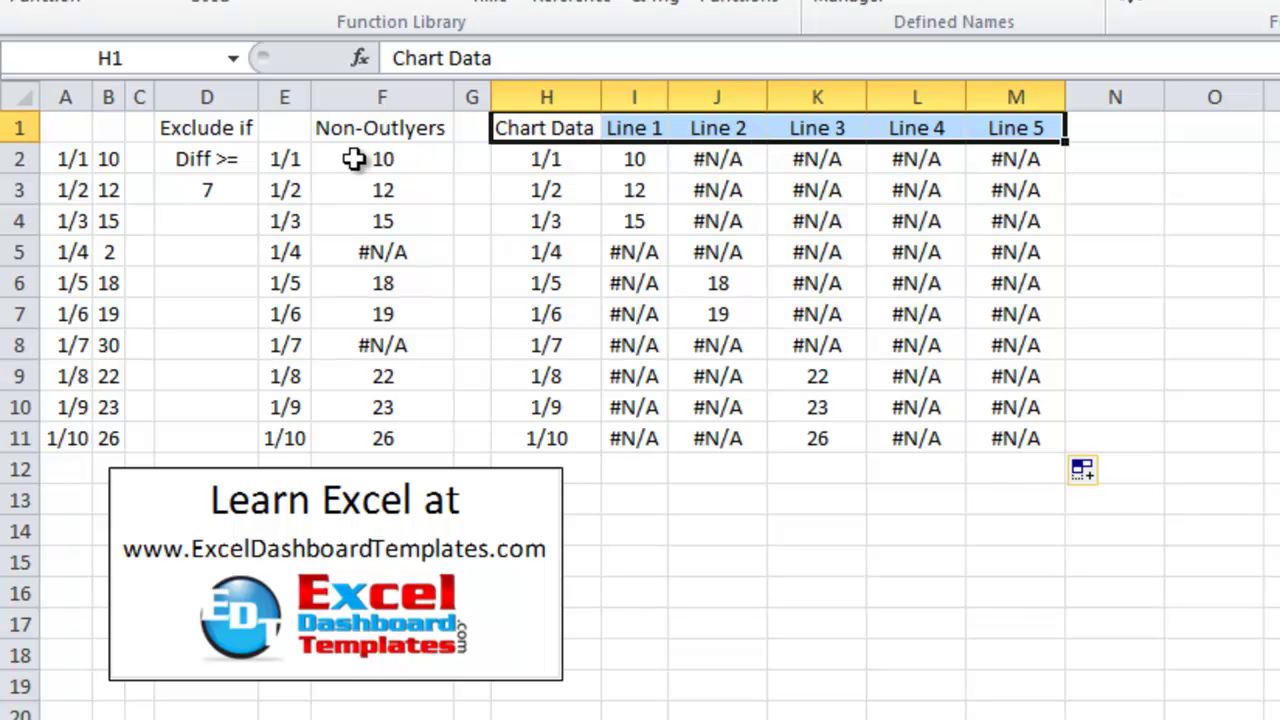
pyautogui.moveTo(352, 160); pyautogui.dragTo(356, 430)
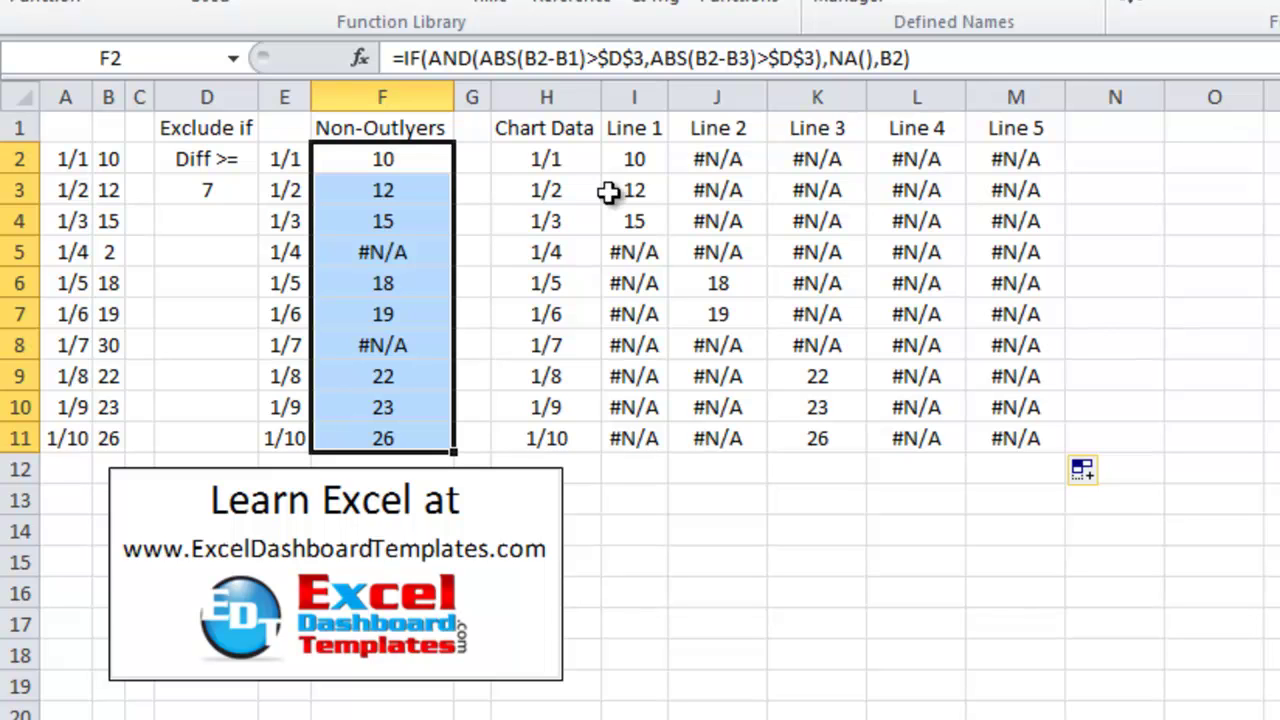
pyautogui.moveTo(634, 168); pyautogui.dragTo(636, 184)
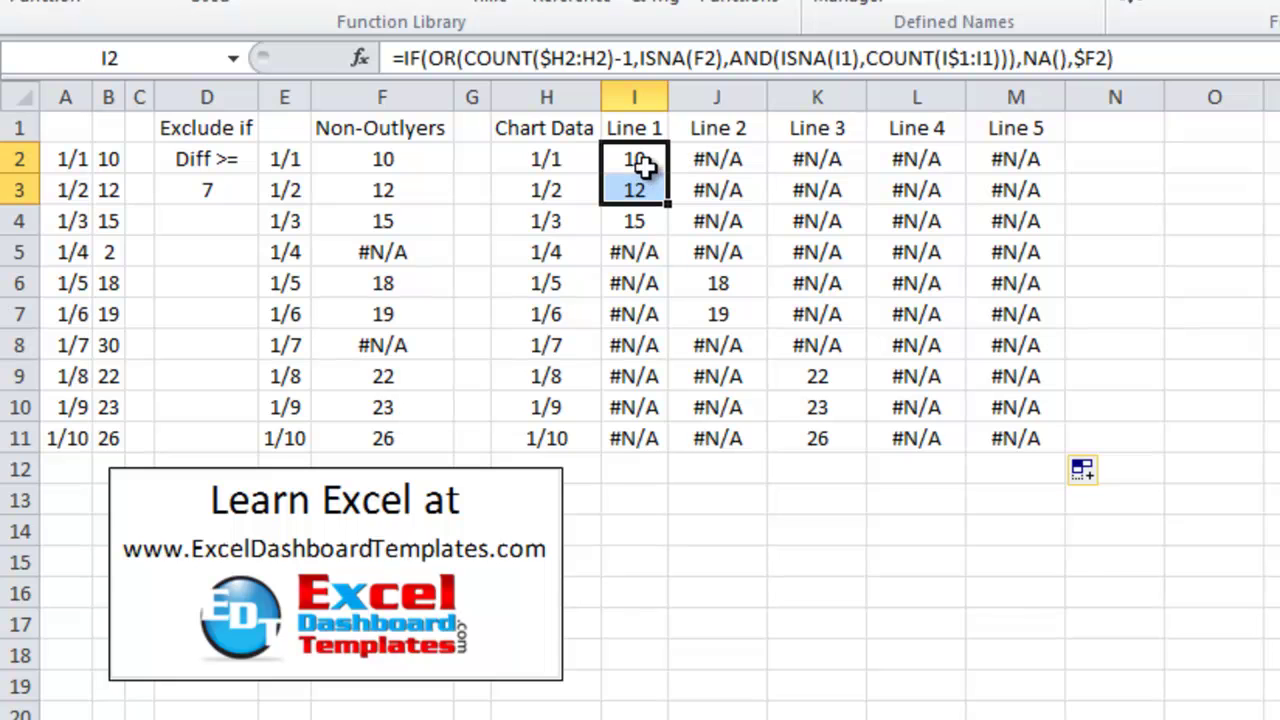
pyautogui.click(646, 165)
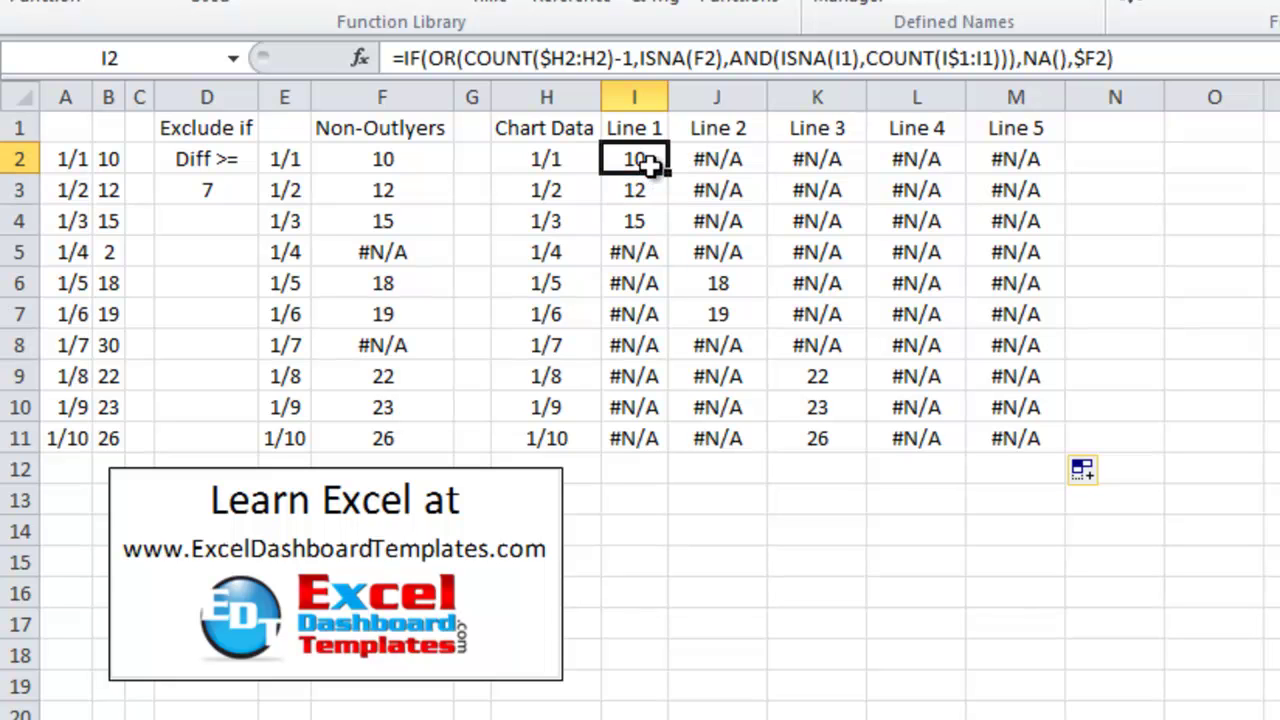
pyautogui.click(710, 196)
pyautogui.click(816, 228)
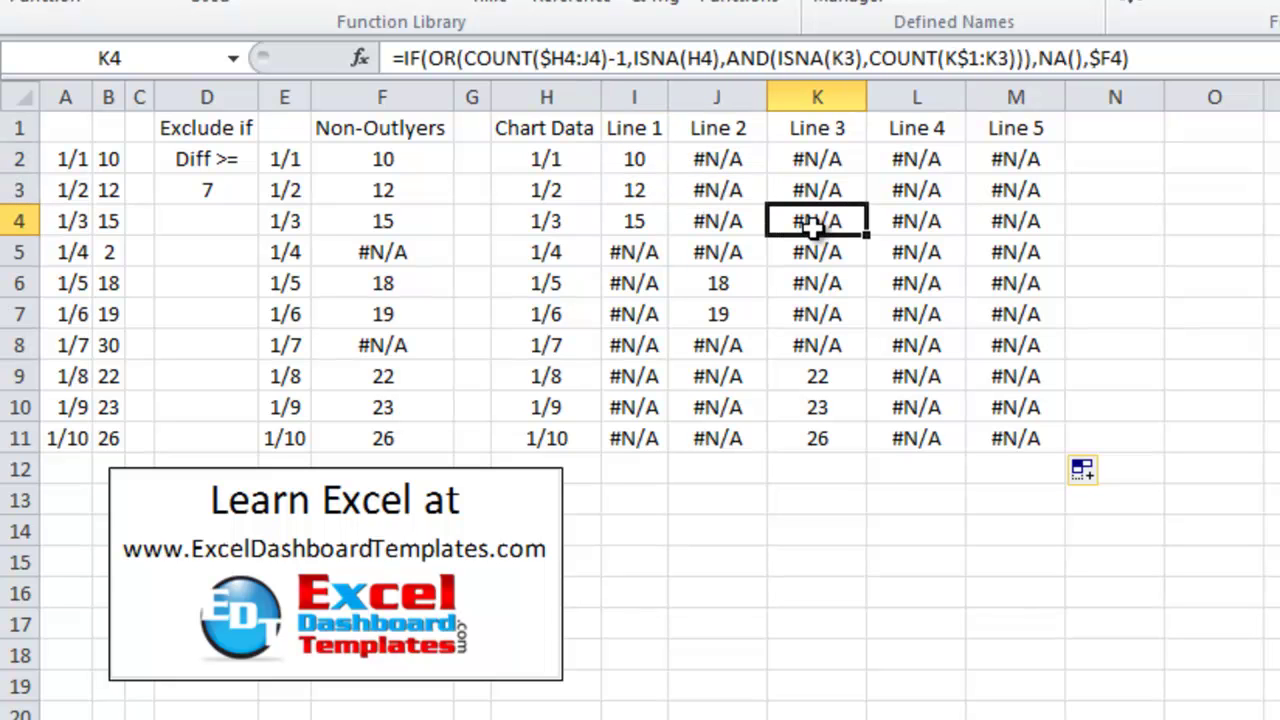
pyautogui.click(932, 258)
pyautogui.click(1004, 286)
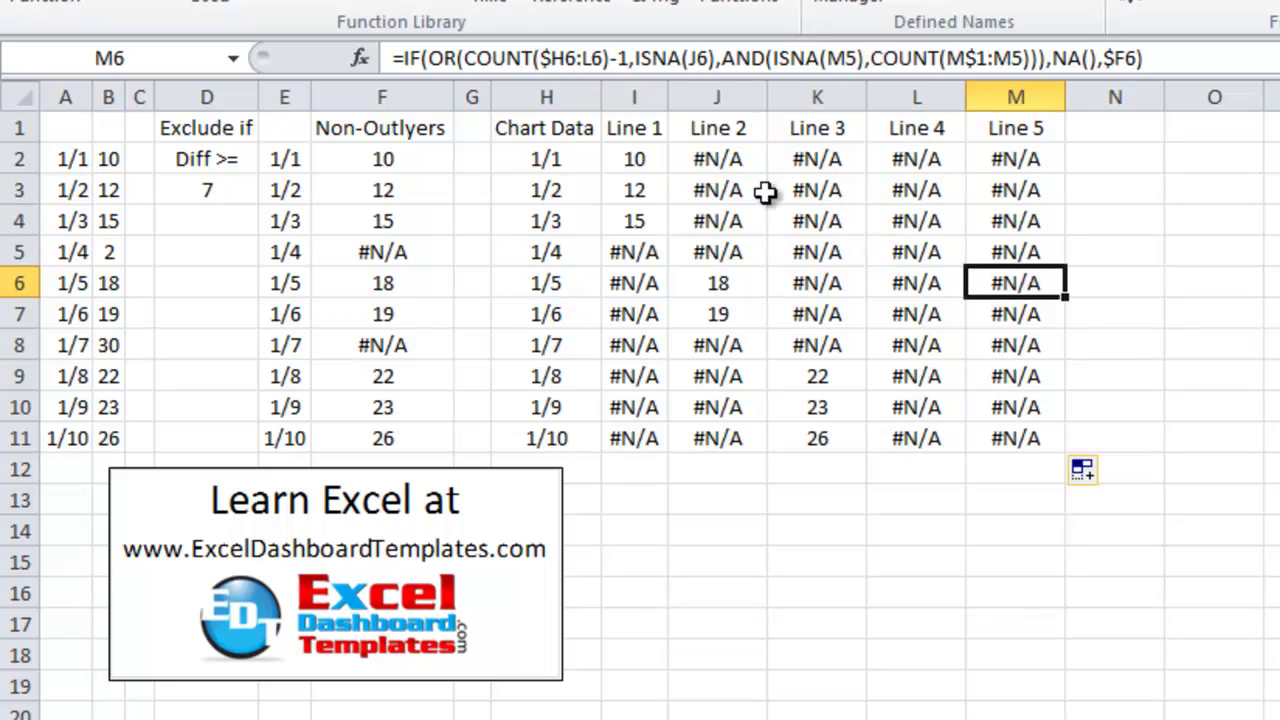
pyautogui.moveTo(653, 158); pyautogui.dragTo(660, 193)
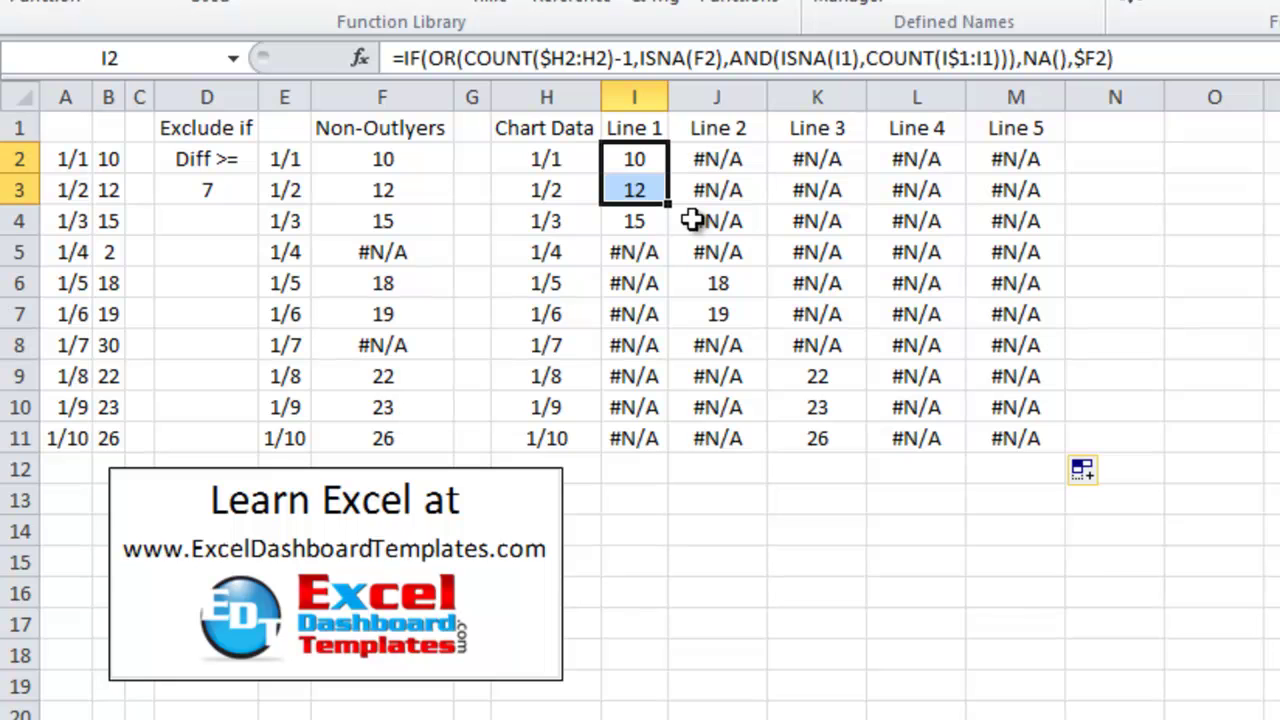
pyautogui.moveTo(640, 160); pyautogui.dragTo(640, 438)
pyautogui.click(738, 225)
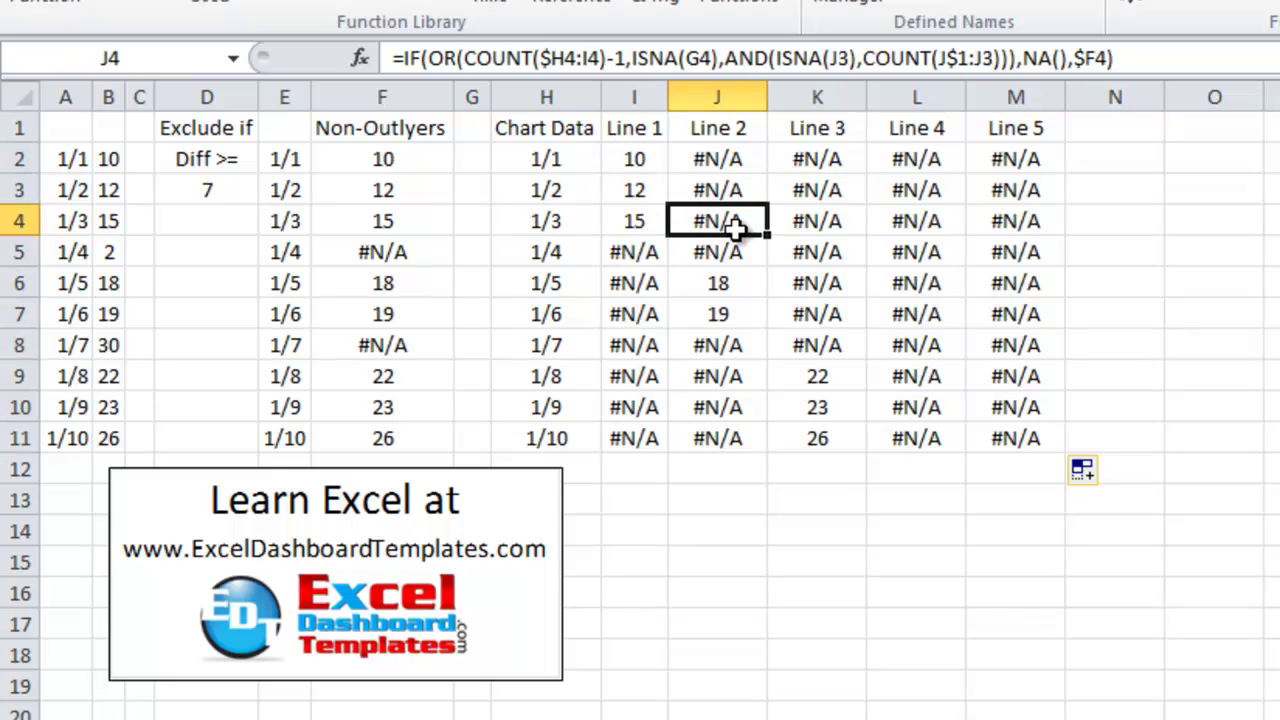
pyautogui.click(1040, 374)
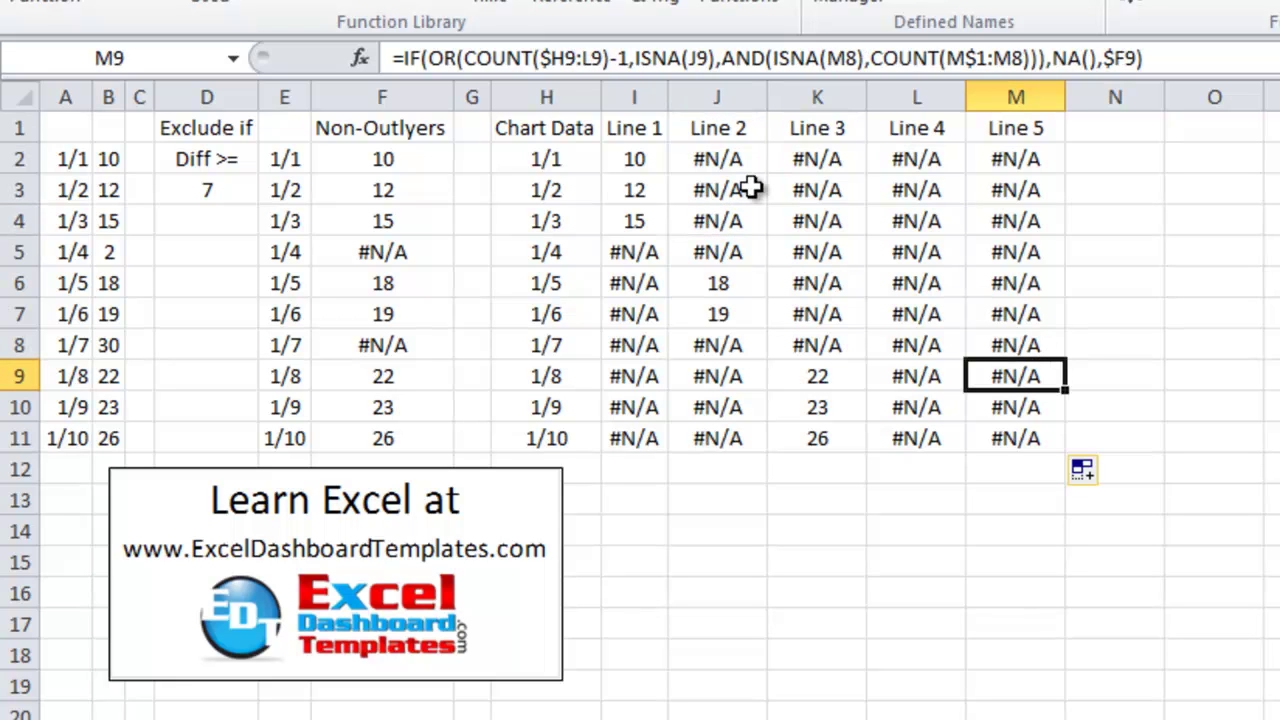
# Step: Insert a 2-D line chart with markers from H1:M11 and place it over the line series data, beside the Chart Data dates
pyautogui.moveTo(556, 128); pyautogui.dragTo(996, 428)
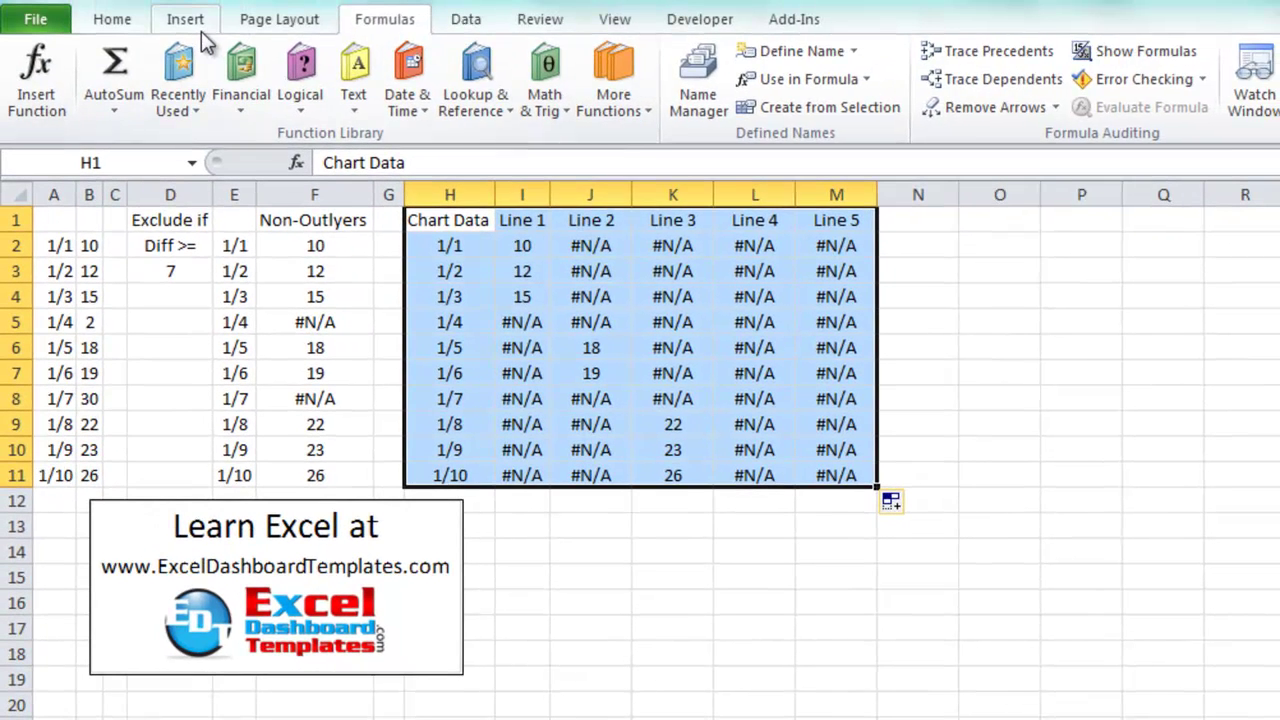
pyautogui.click(185, 20)
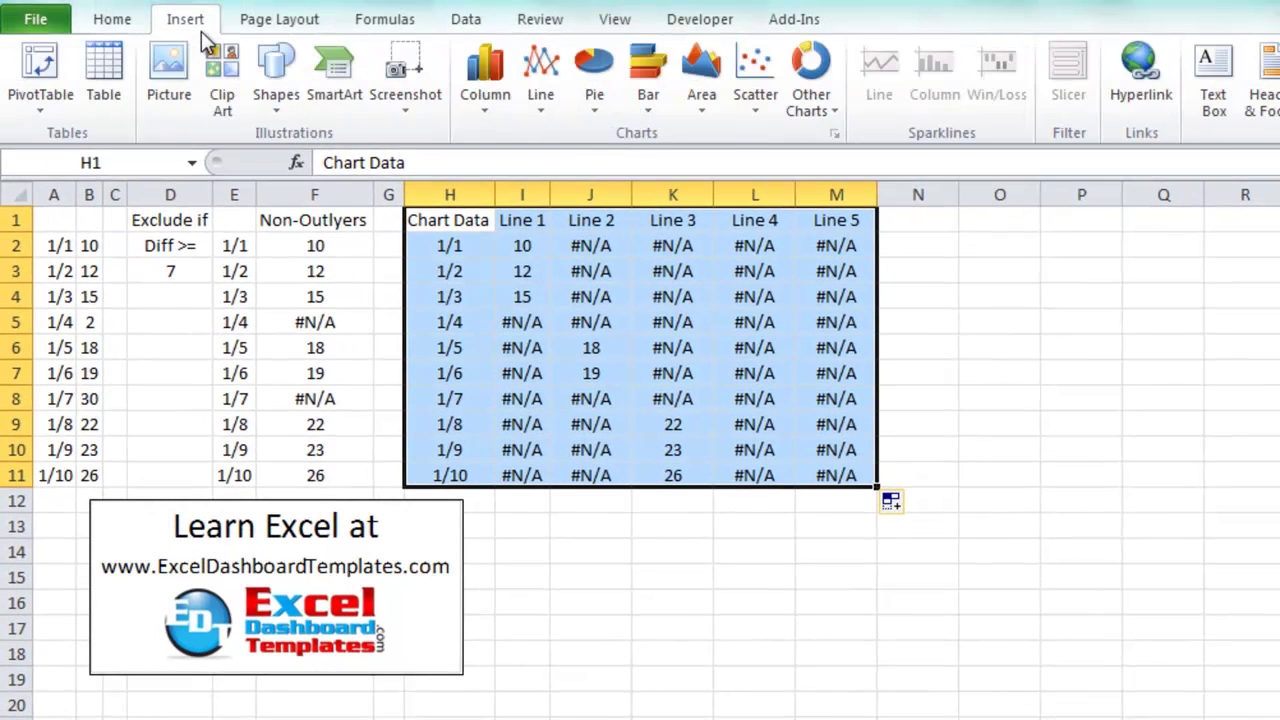
pyautogui.click(535, 110)
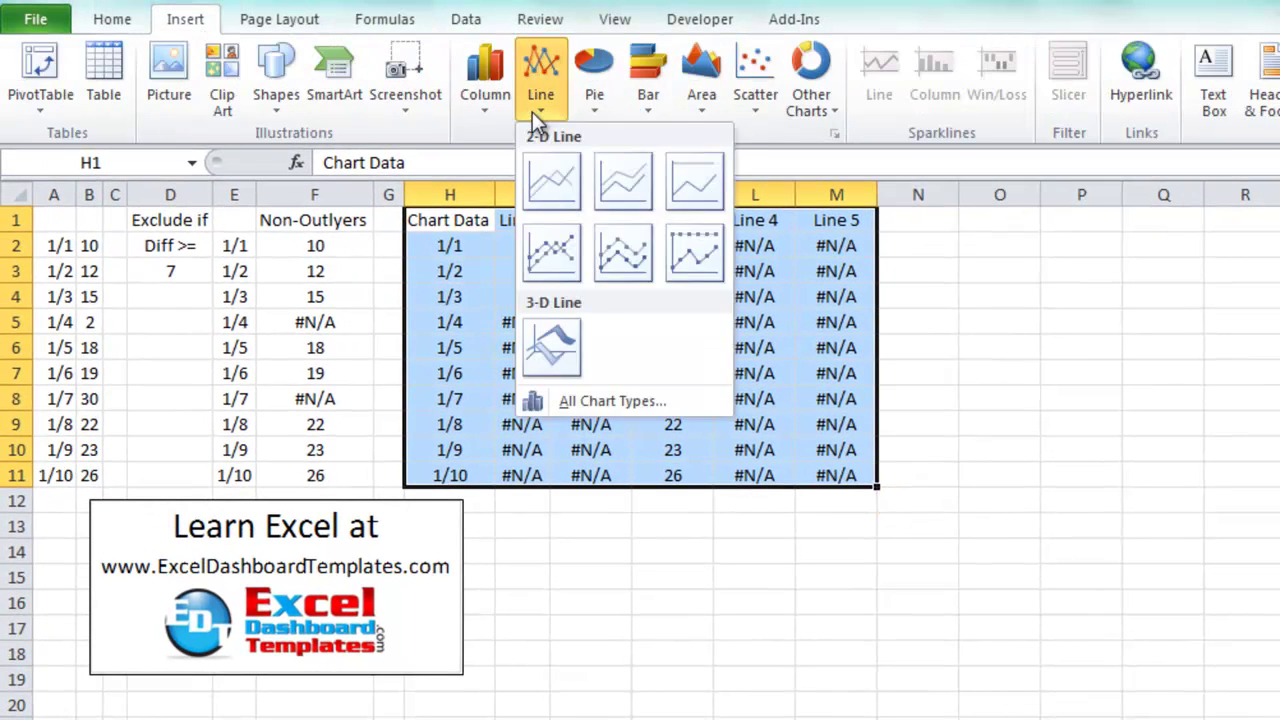
pyautogui.click(551, 279)
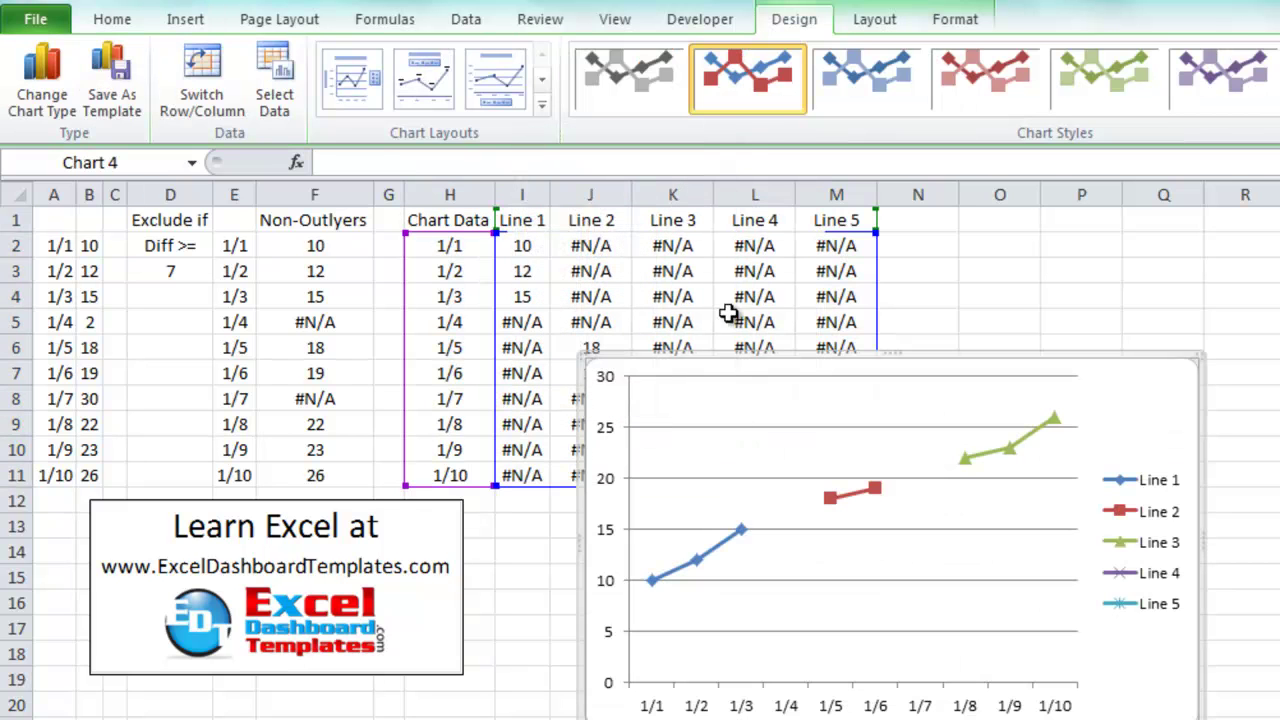
pyautogui.moveTo(811, 359); pyautogui.dragTo(726, 277)
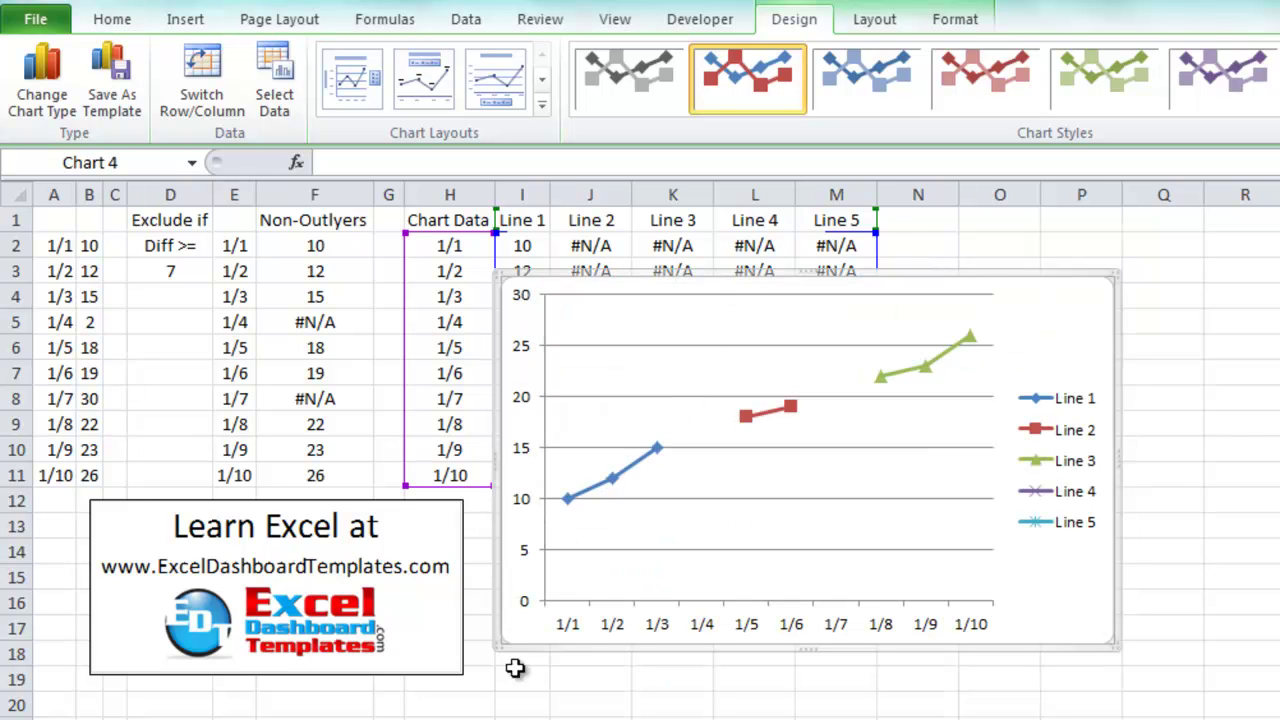
pyautogui.click(547, 708)
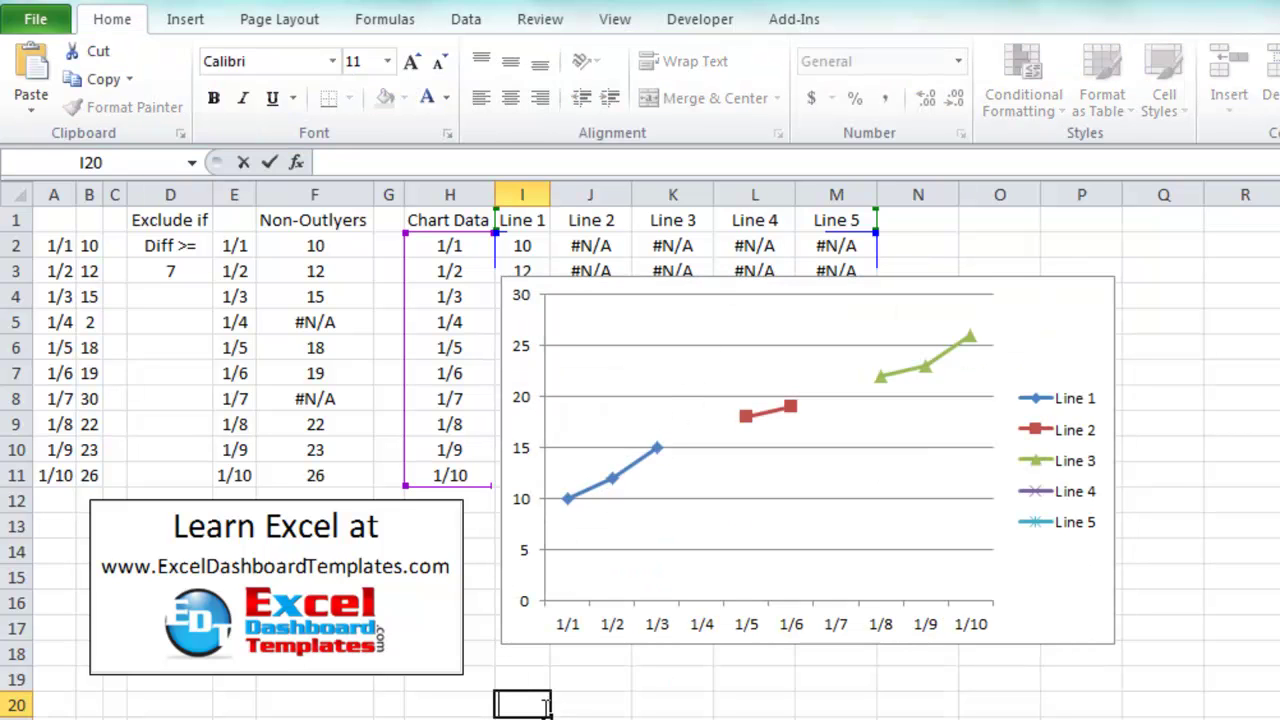
pyautogui.press('Return')
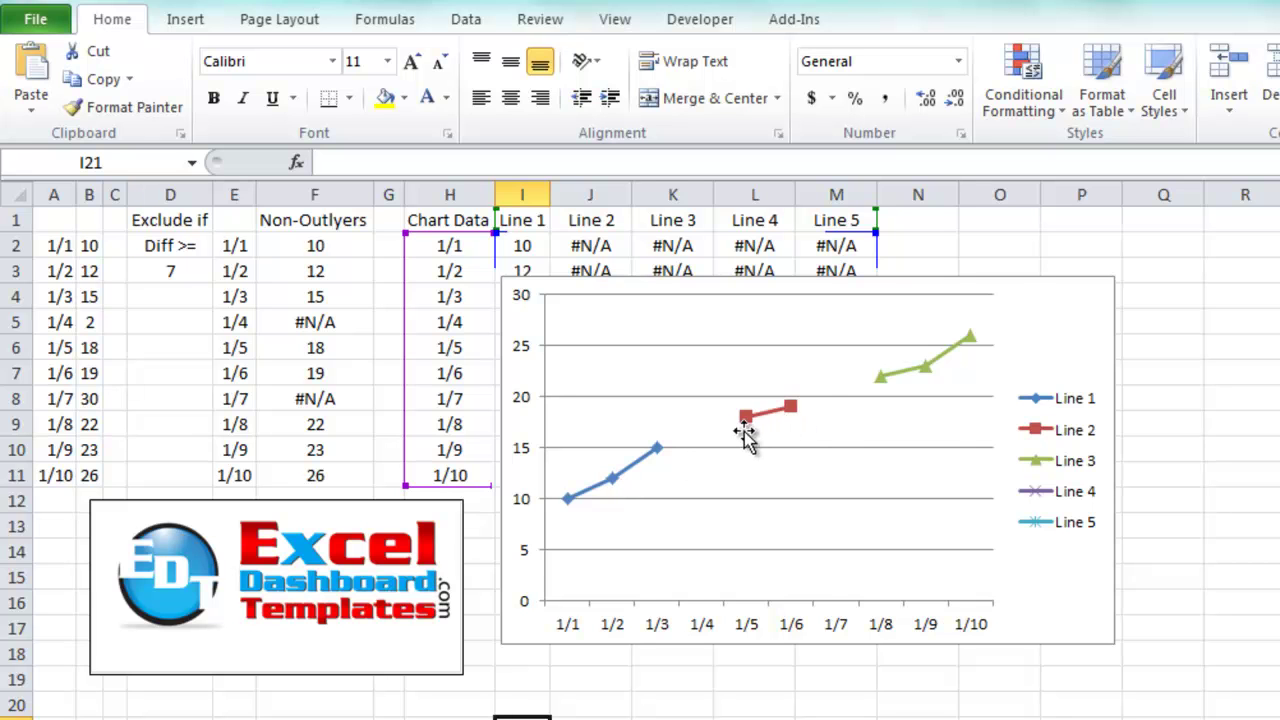
# Step: Set the markers of the chart's Line 2 series to the built-in diamond type
pyautogui.click(771, 410)
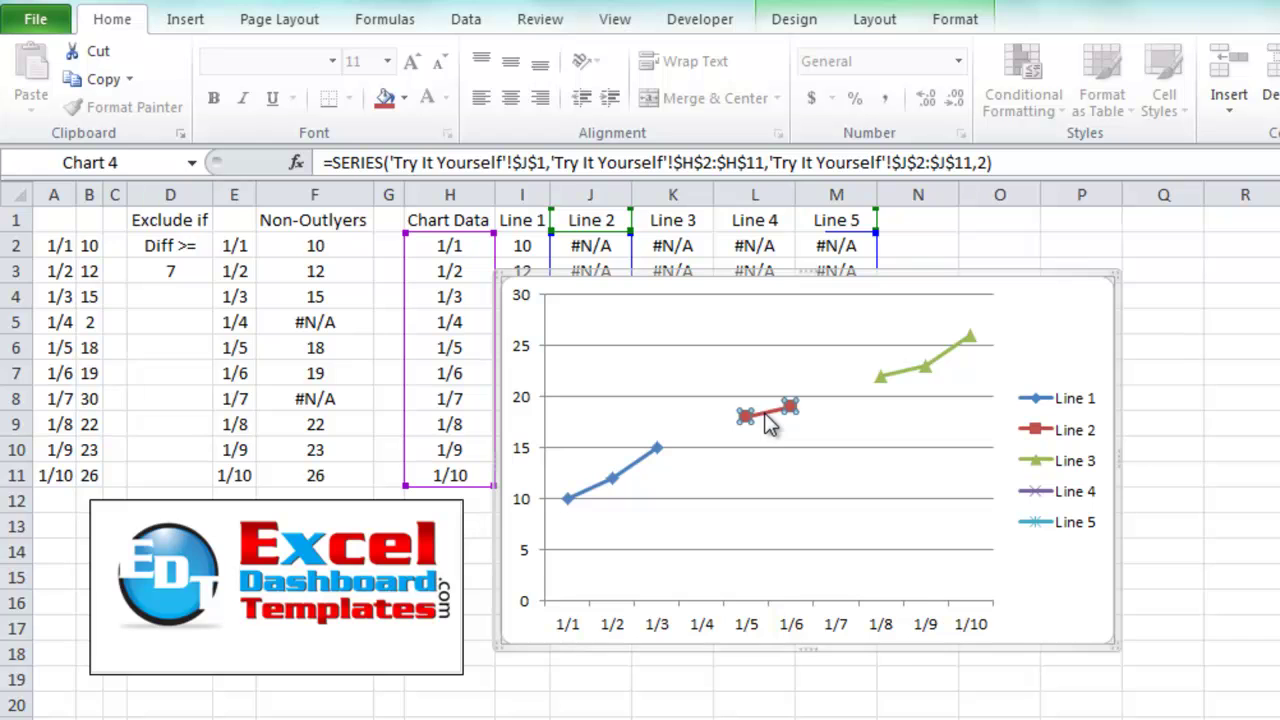
pyautogui.doubleClick(767, 418)
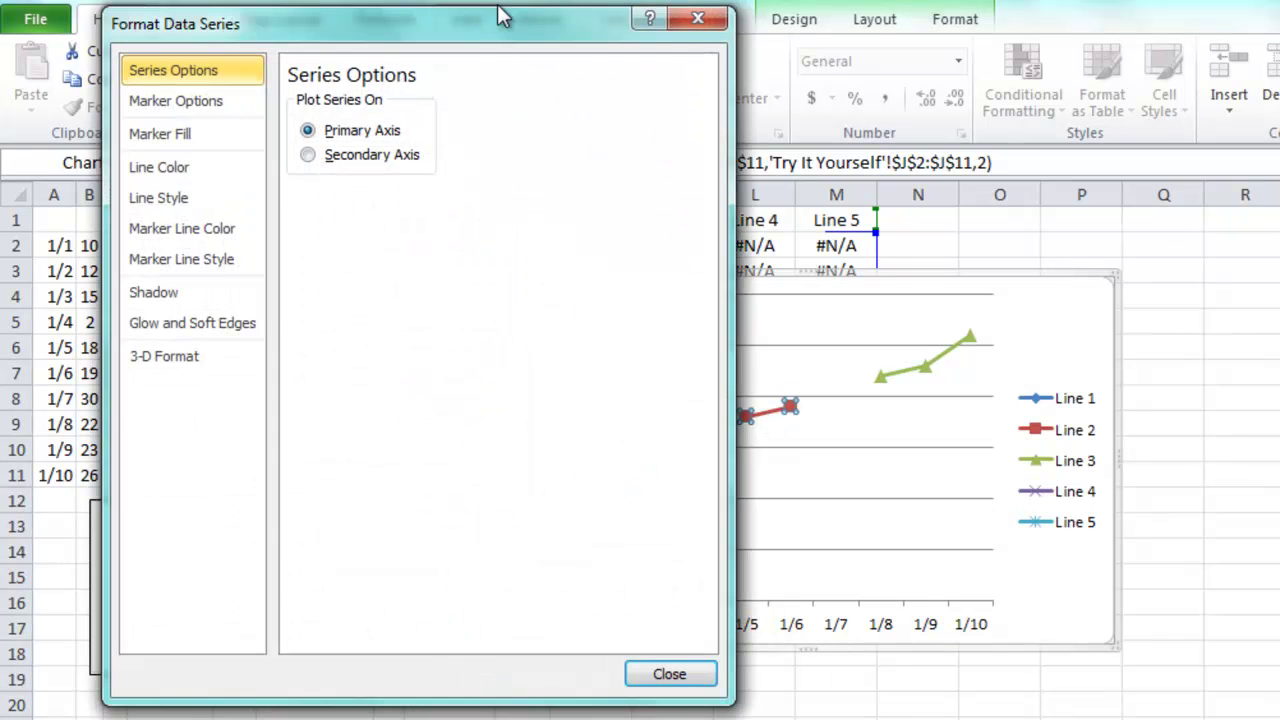
pyautogui.moveTo(522, 42); pyautogui.dragTo(578, 88)
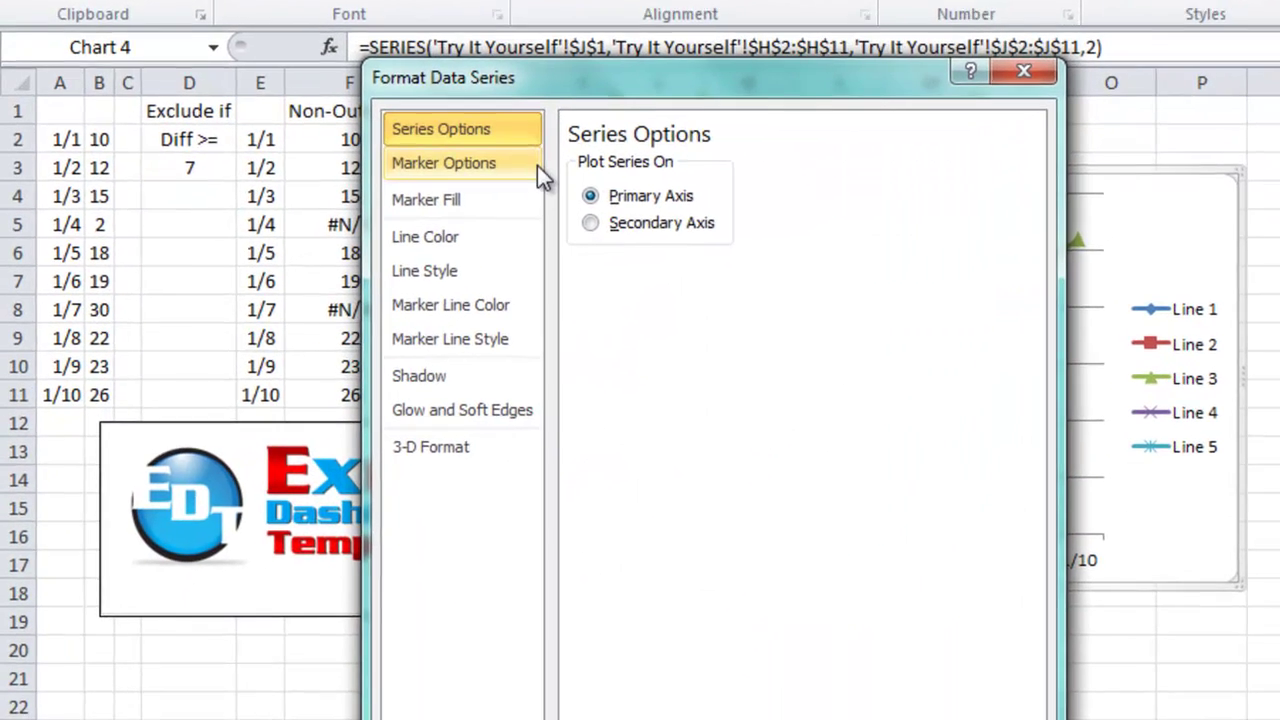
pyautogui.click(228, 154)
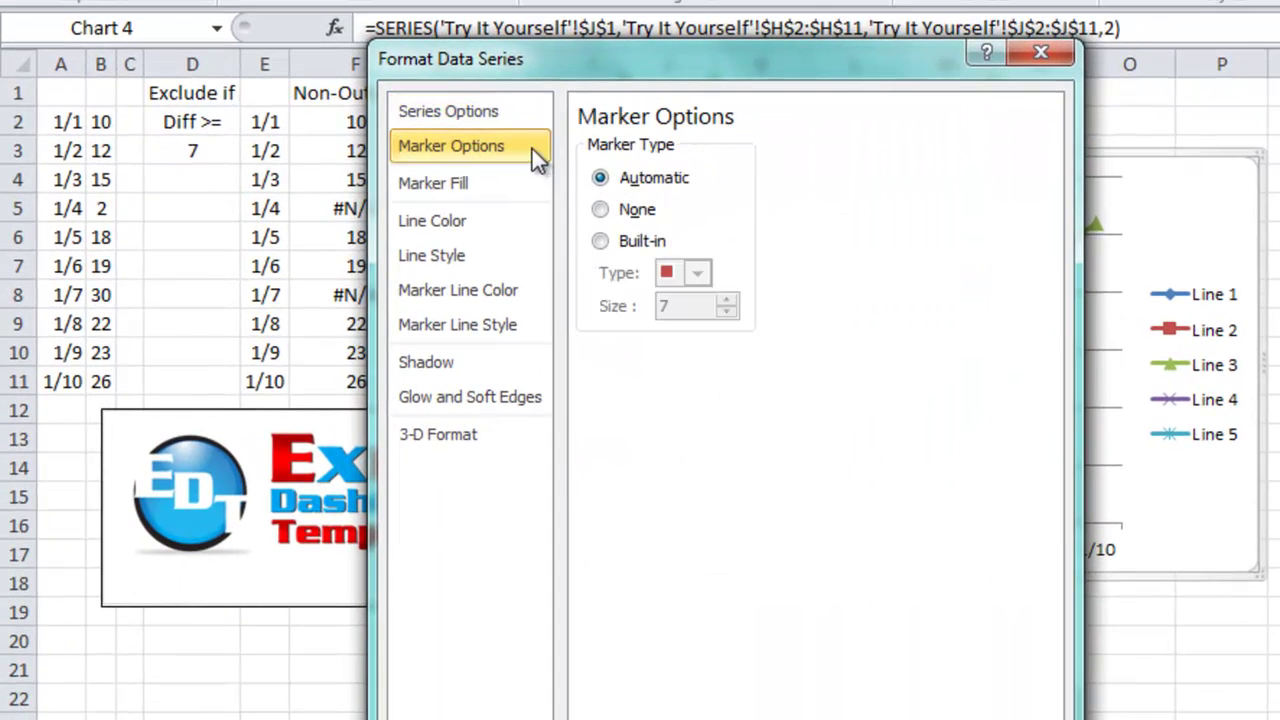
pyautogui.click(628, 242)
pyautogui.click(697, 274)
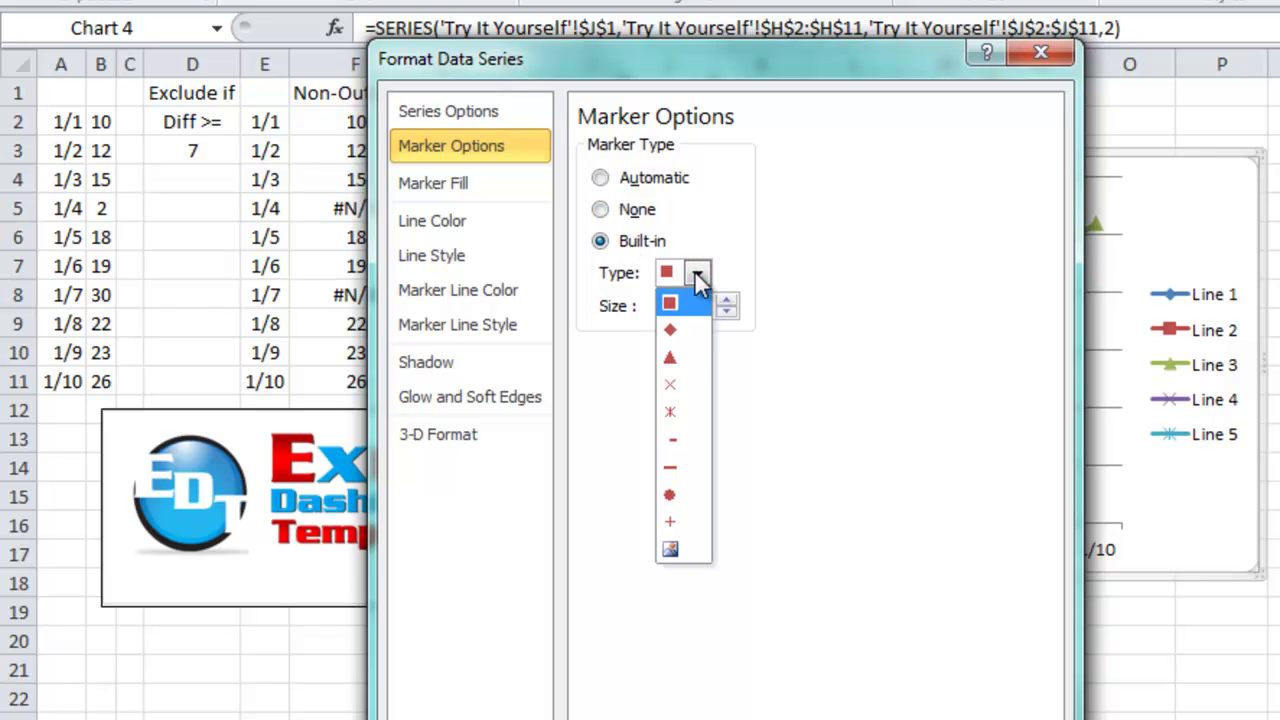
pyautogui.click(686, 336)
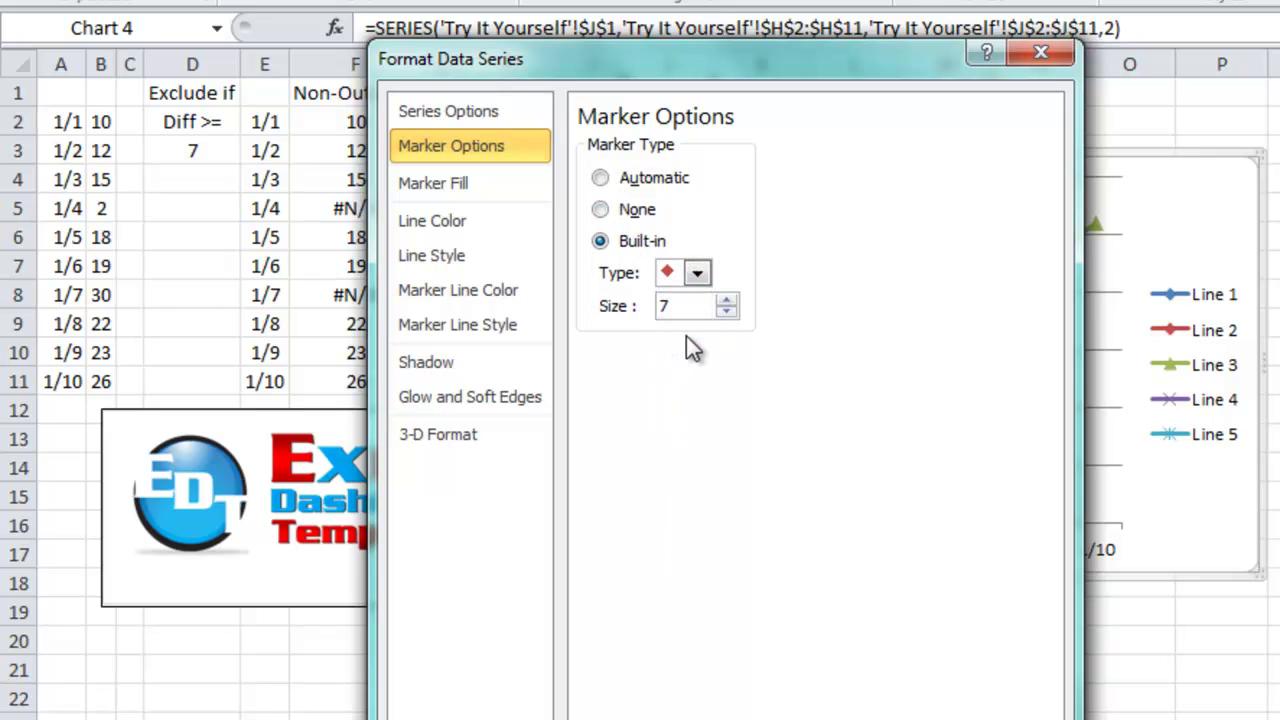
# Step: Give the Line 2 series a solid blue marker fill and a solid blue line
pyautogui.click(509, 180)
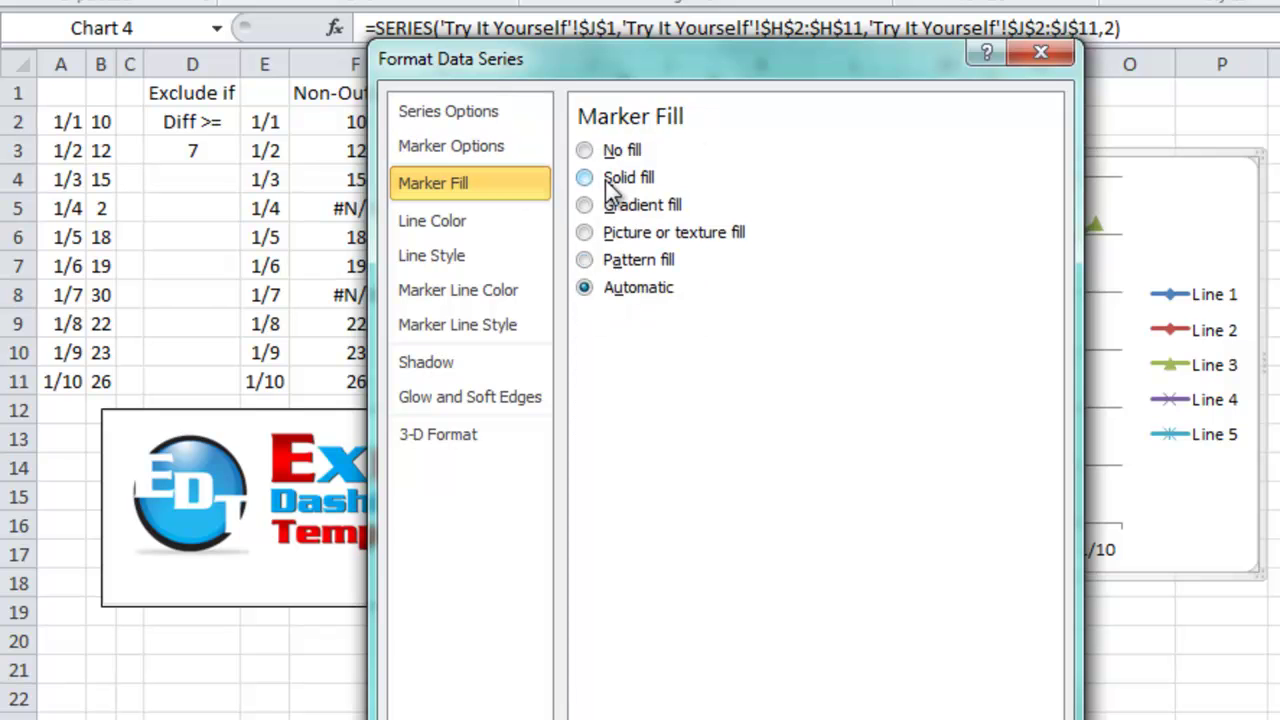
pyautogui.click(605, 180)
pyautogui.click(718, 357)
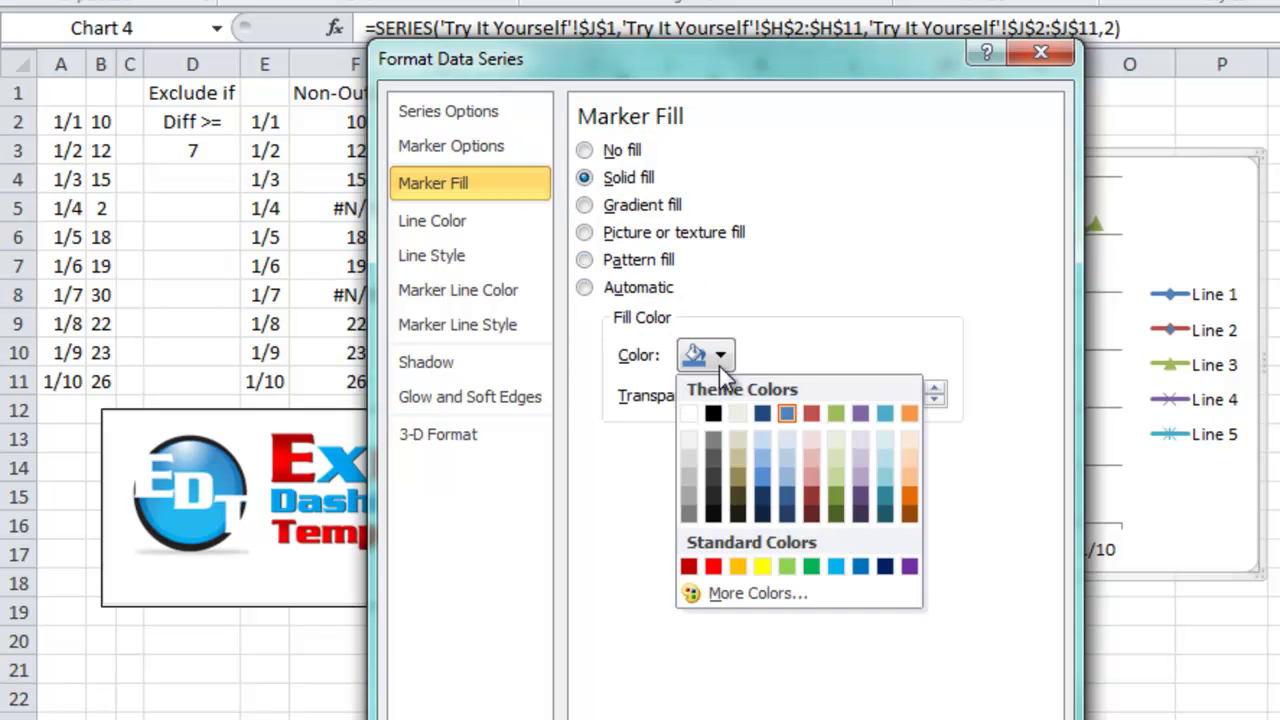
pyautogui.click(784, 410)
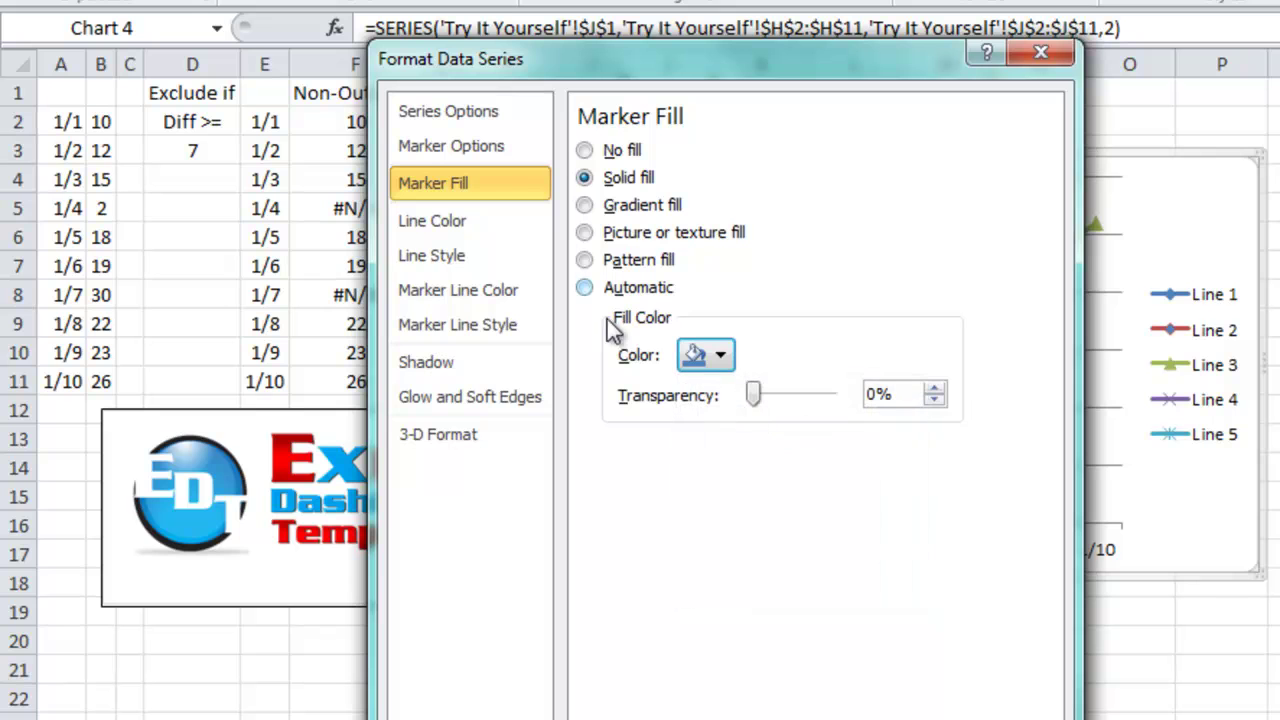
pyautogui.click(507, 224)
pyautogui.click(607, 184)
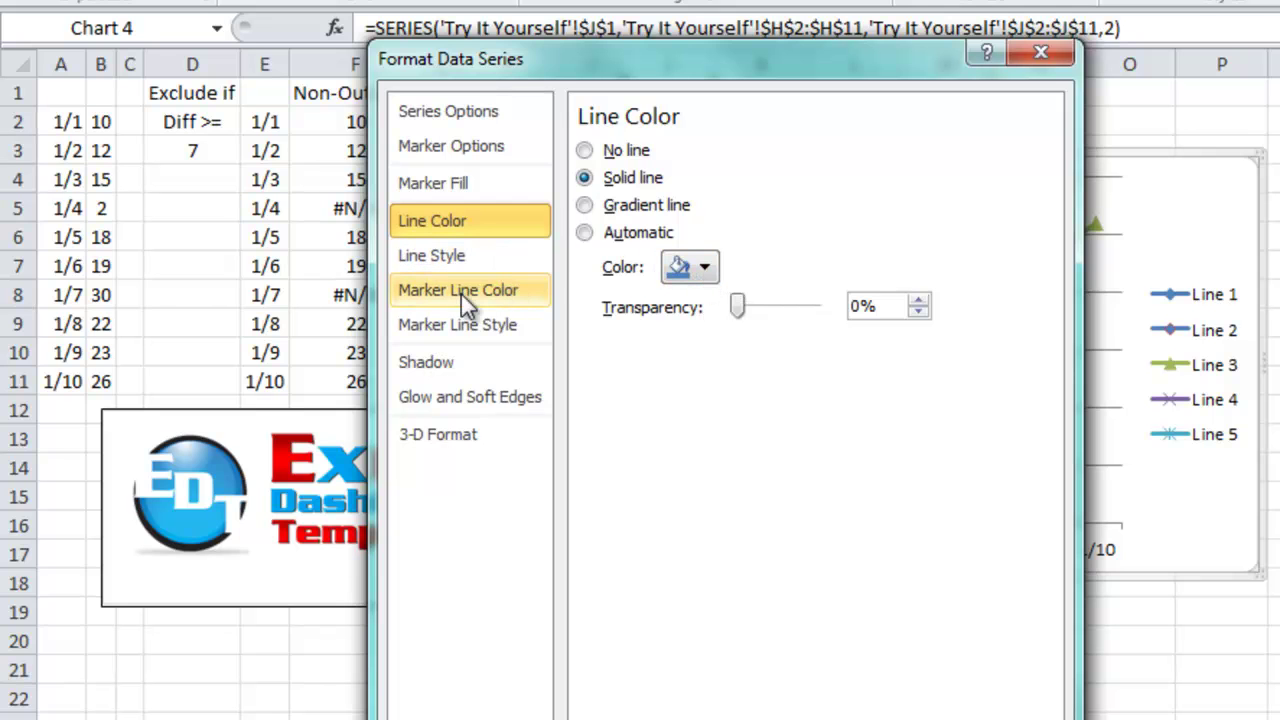
# Step: Set the marker line color of the Line 2 series to solid blue and finish formatting the series
pyautogui.click(487, 293)
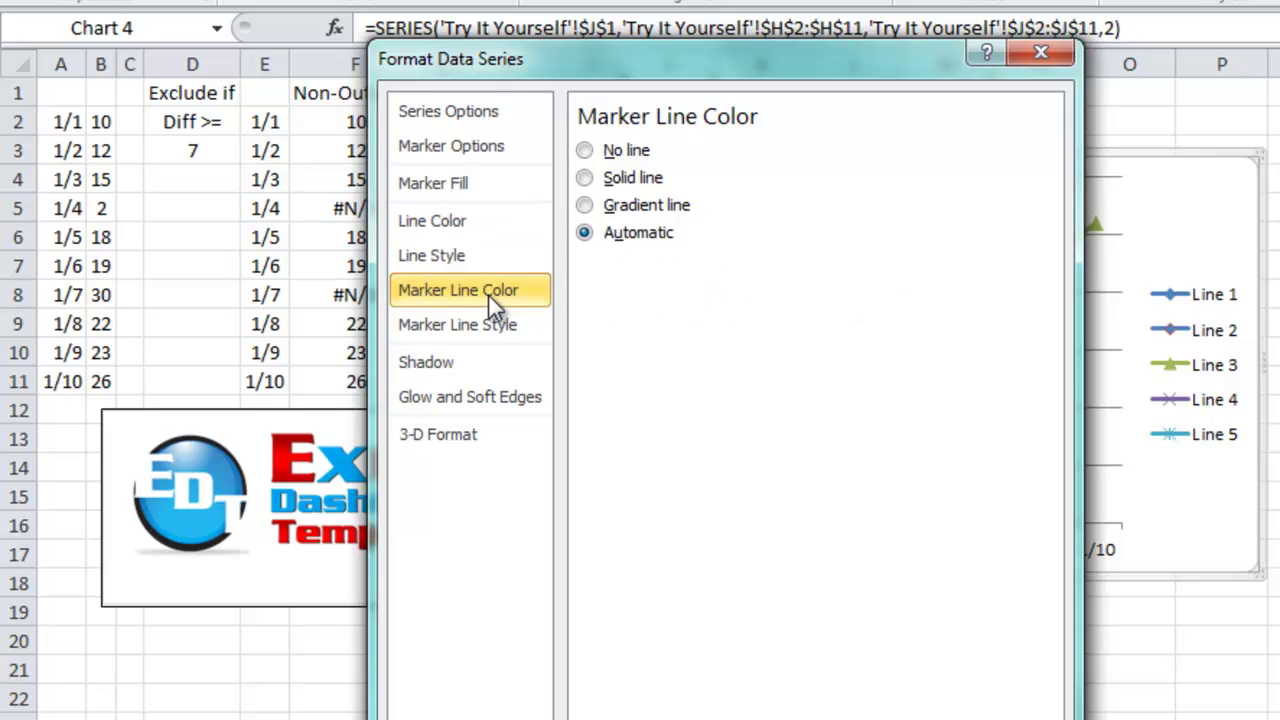
pyautogui.click(620, 180)
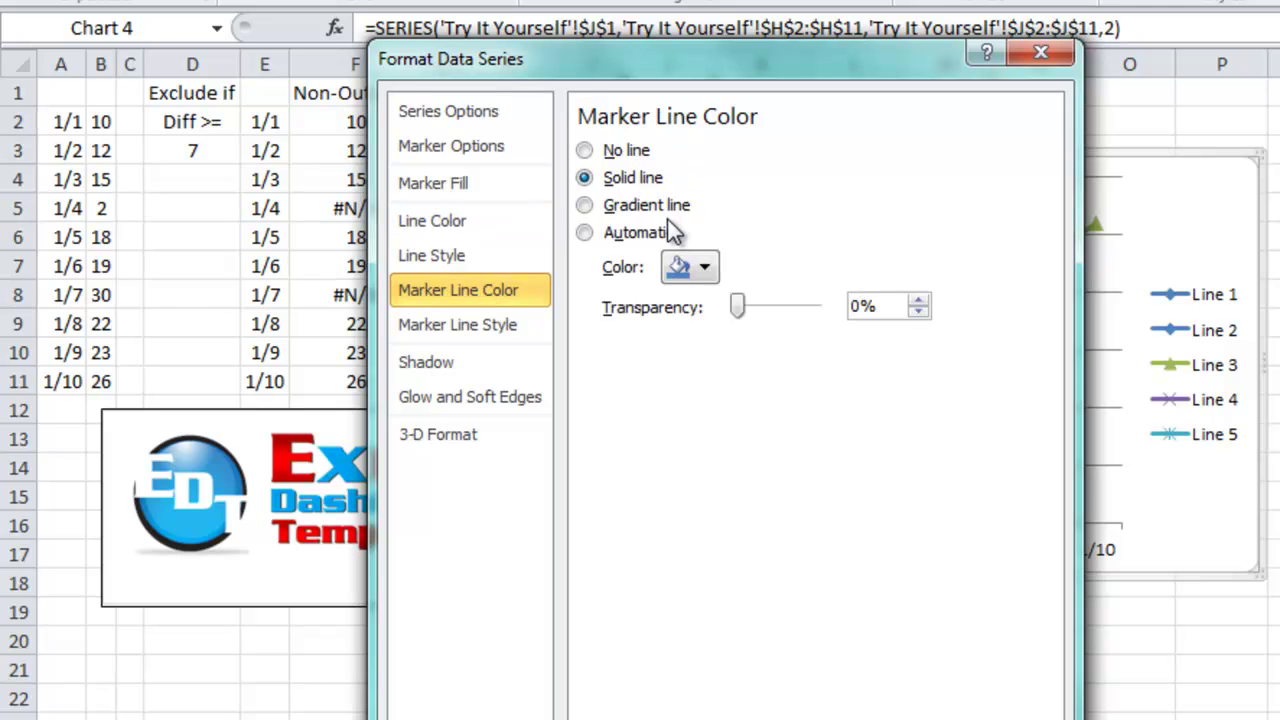
pyautogui.click(704, 269)
pyautogui.click(790, 250)
pyautogui.press('Escape')
pyautogui.click(925, 358)
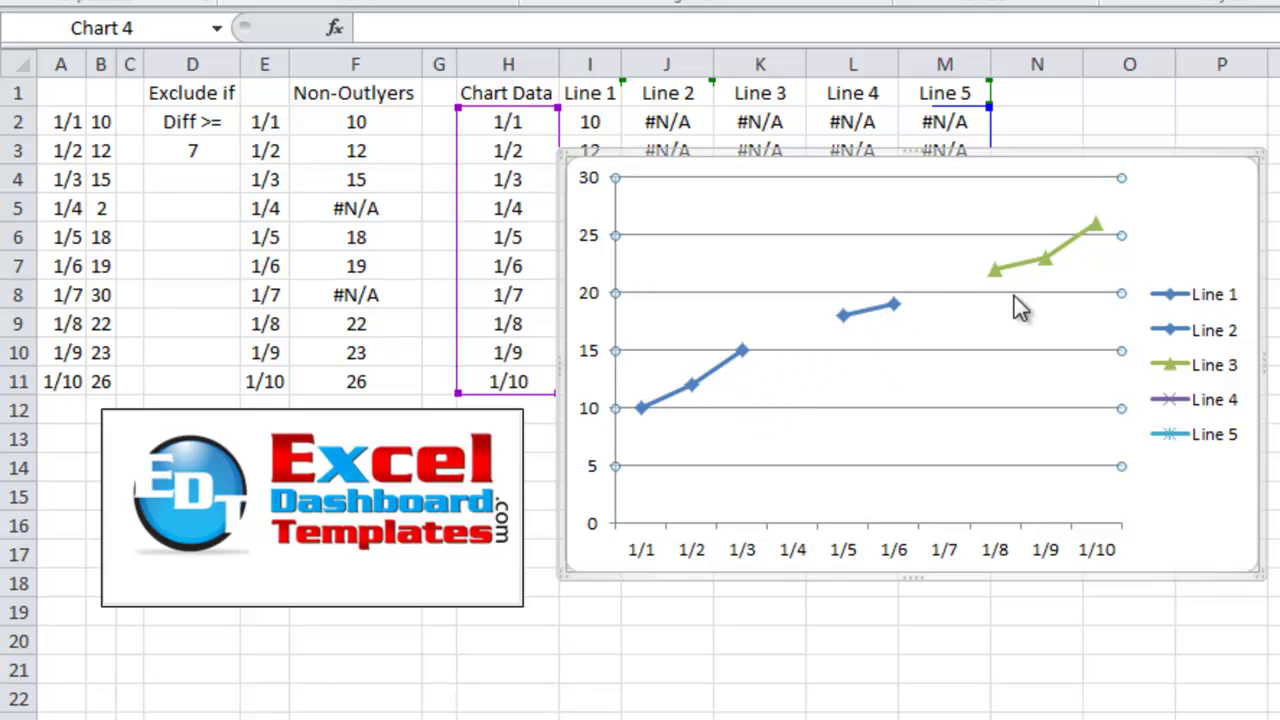
# Step: Set the markers of the chart's Line 3 series to the built-in diamond type
pyautogui.click(1032, 274)
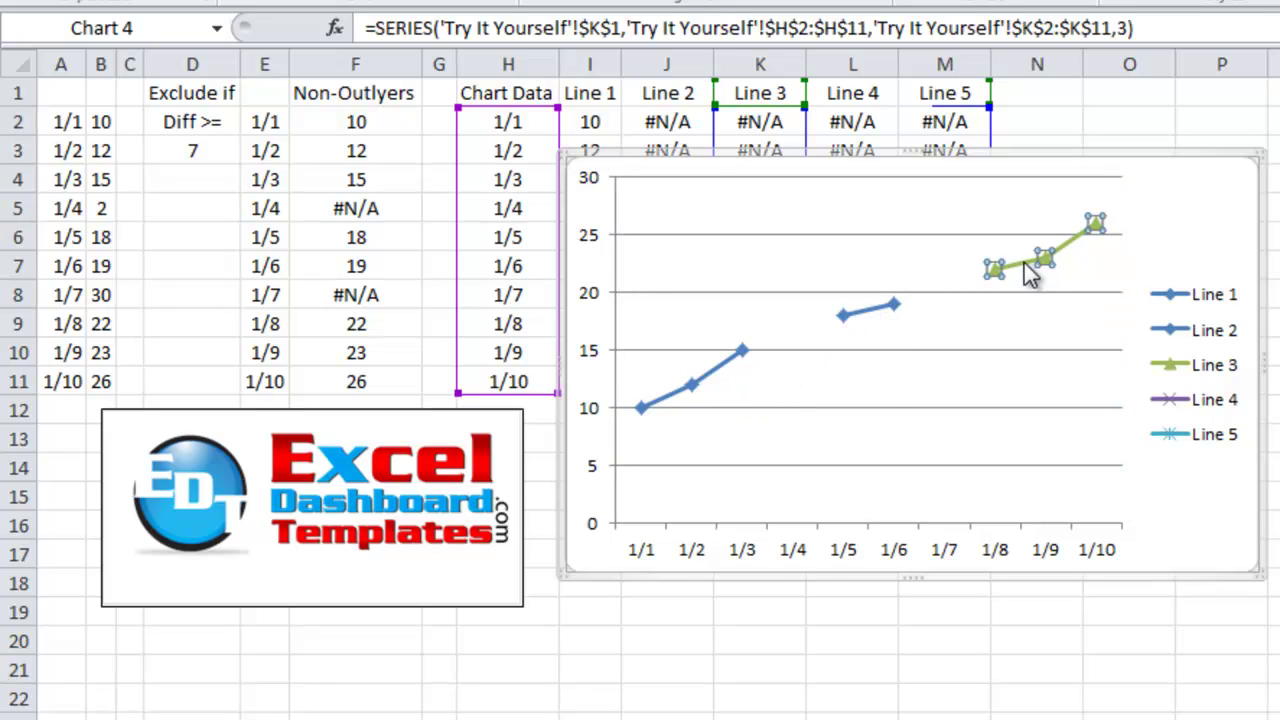
pyautogui.doubleClick(1032, 274)
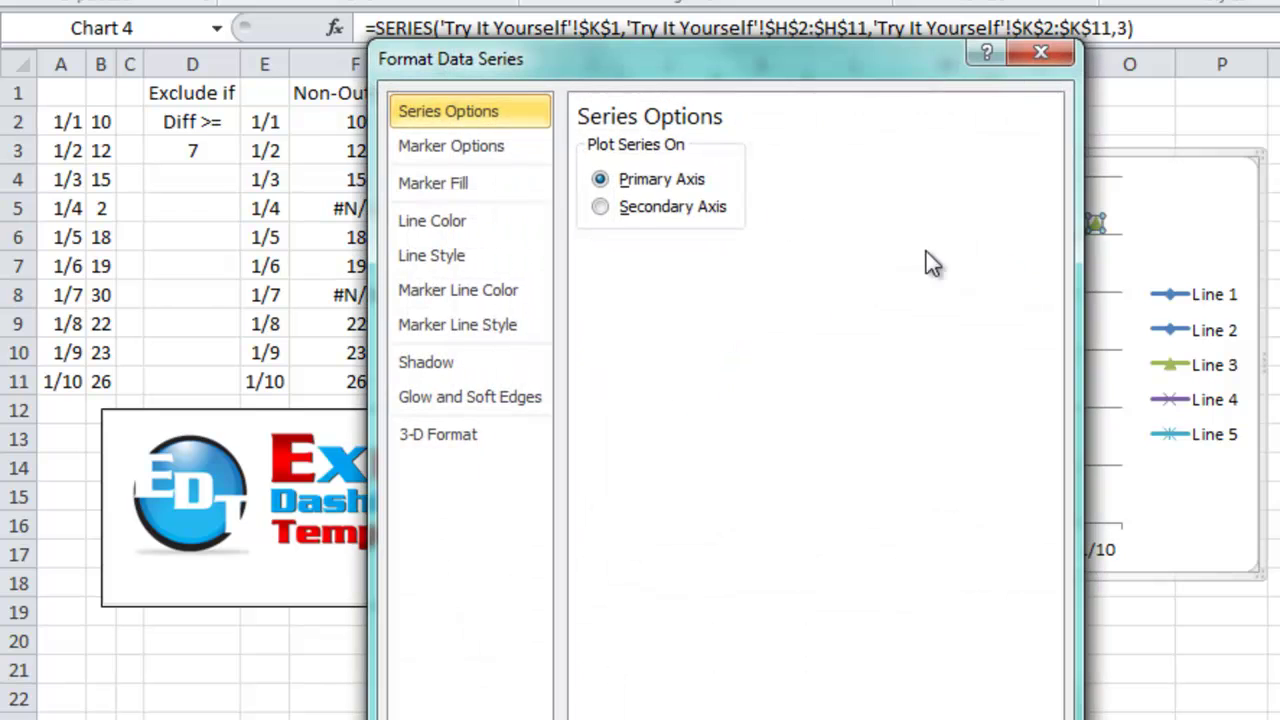
pyautogui.click(510, 160)
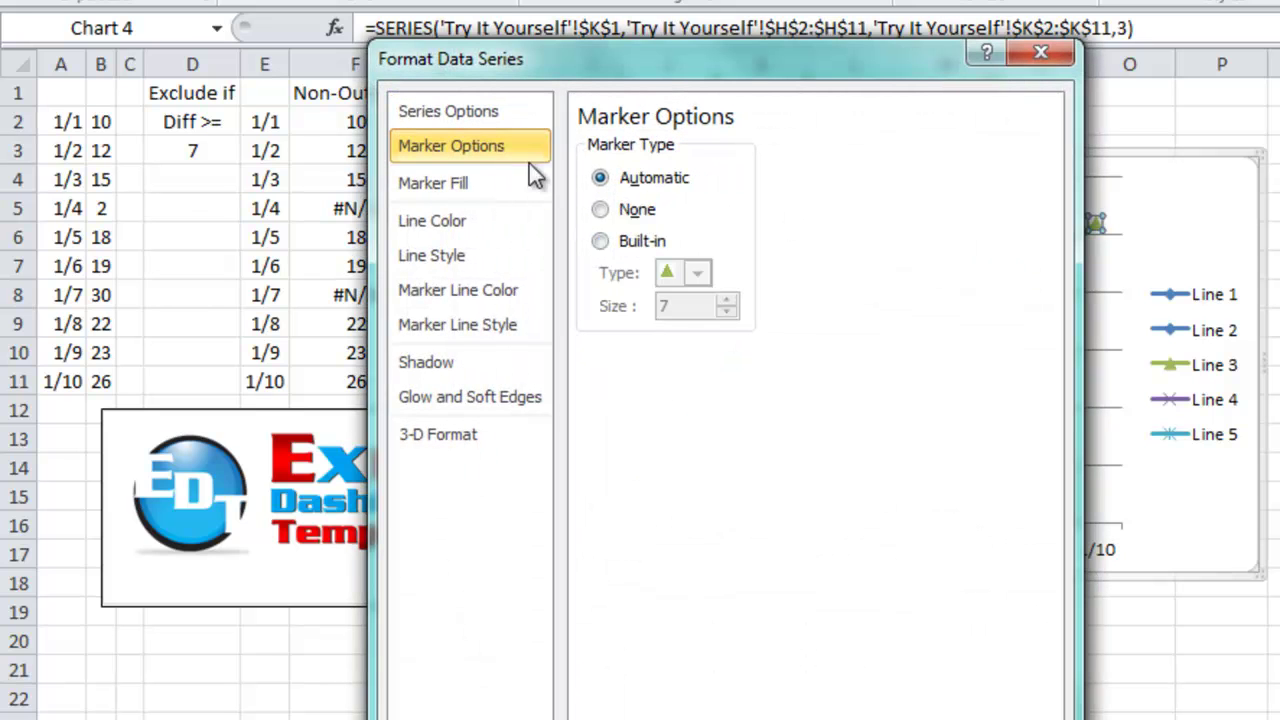
pyautogui.click(619, 243)
pyautogui.click(697, 272)
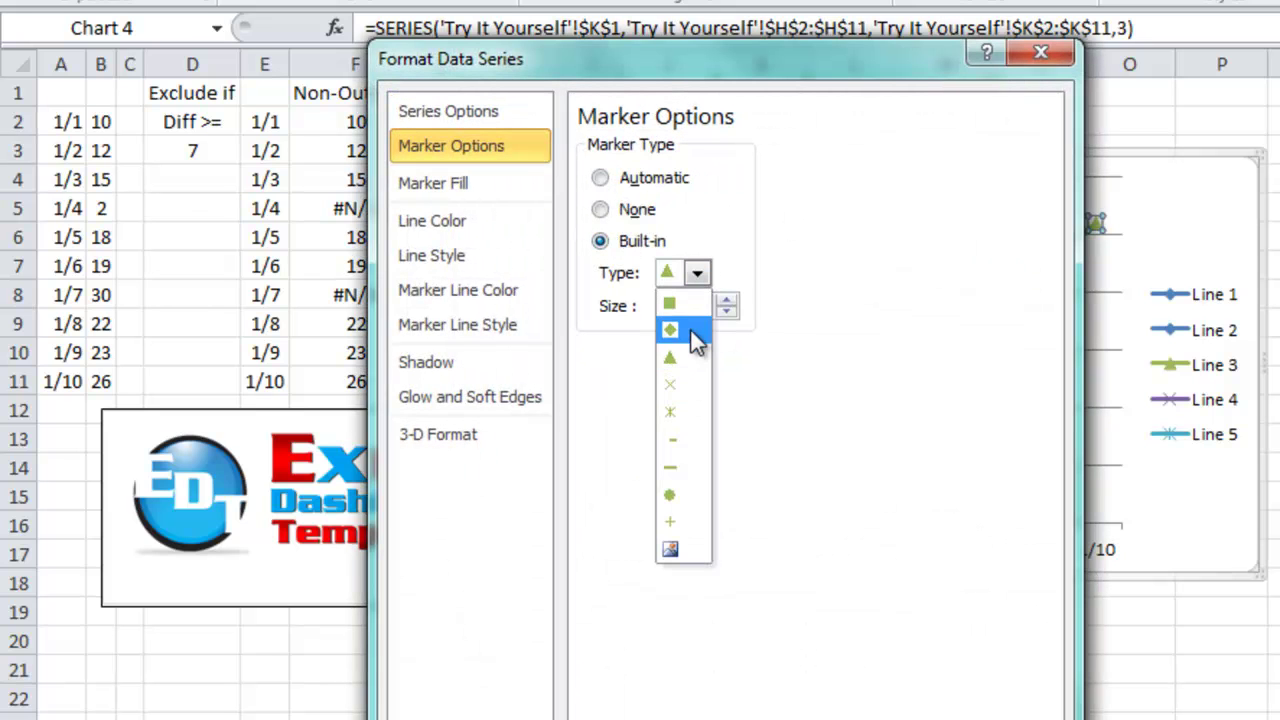
pyautogui.click(690, 330)
# Step: Give the Line 3 series a solid blue marker fill and a solid blue line
pyautogui.click(491, 180)
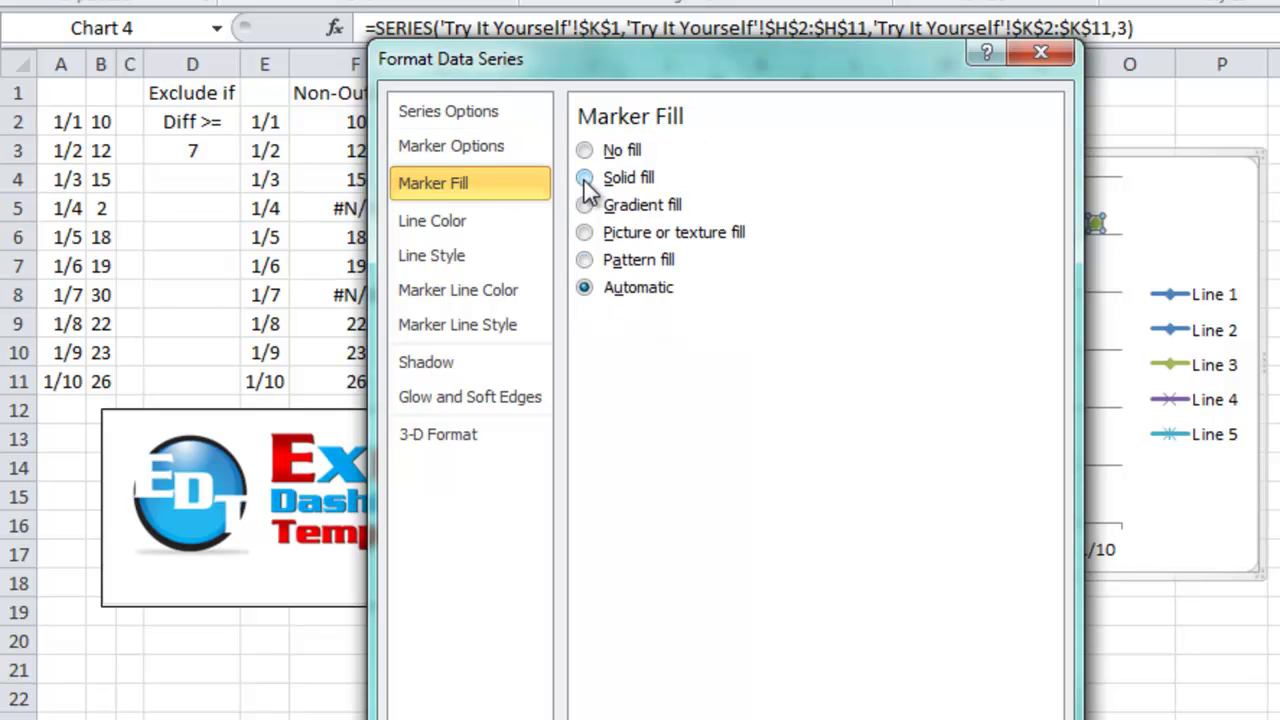
pyautogui.click(584, 177)
pyautogui.click(477, 222)
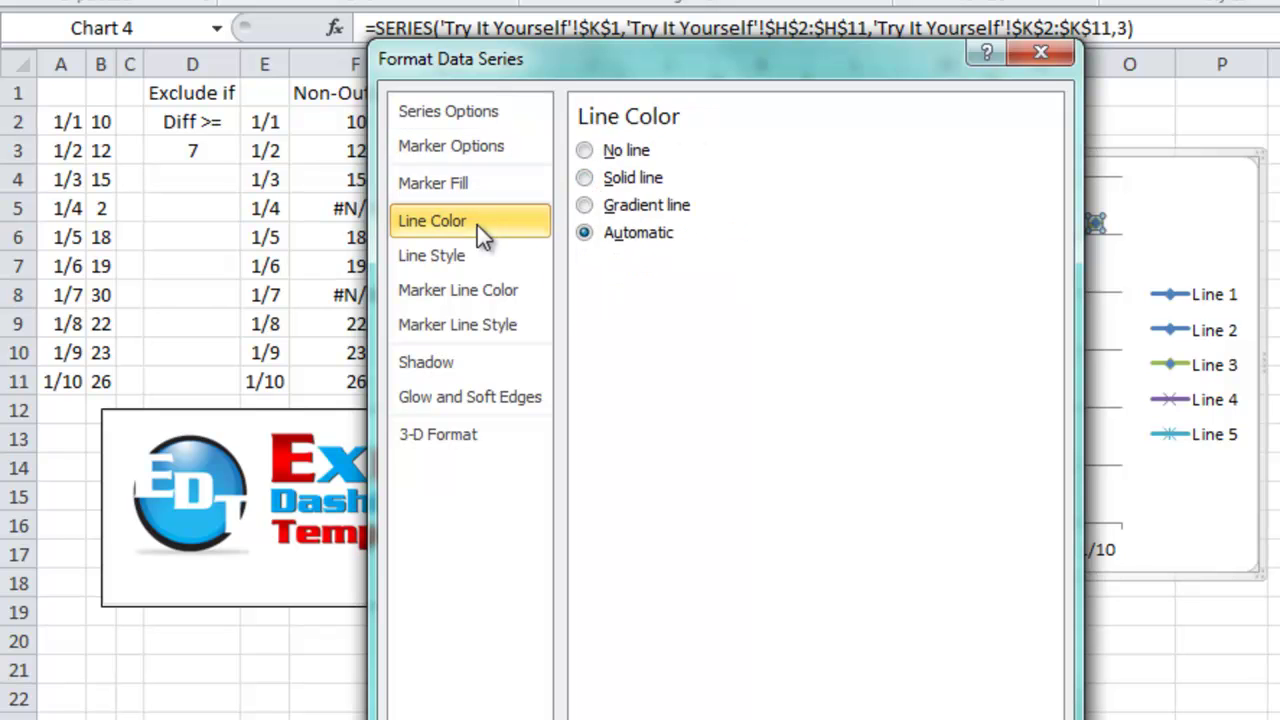
pyautogui.click(624, 180)
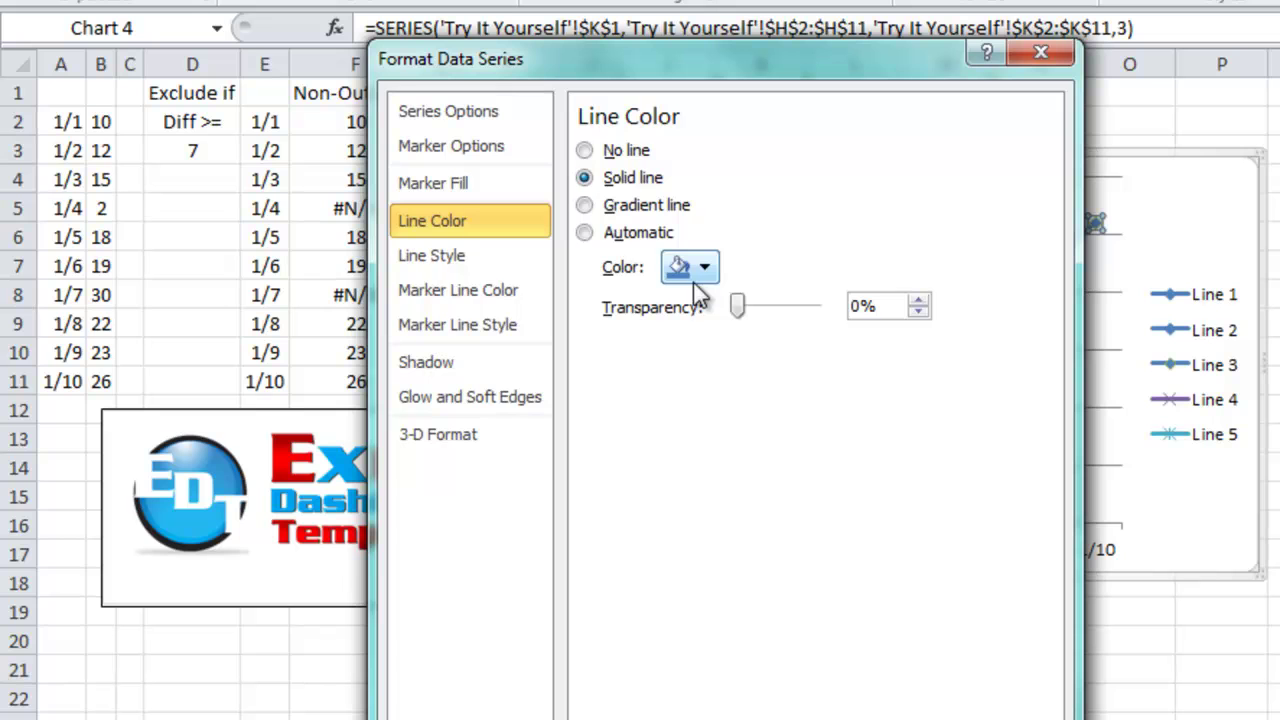
# Step: Set the marker line color of the Line 3 series to solid blue and finish formatting the series
pyautogui.click(512, 292)
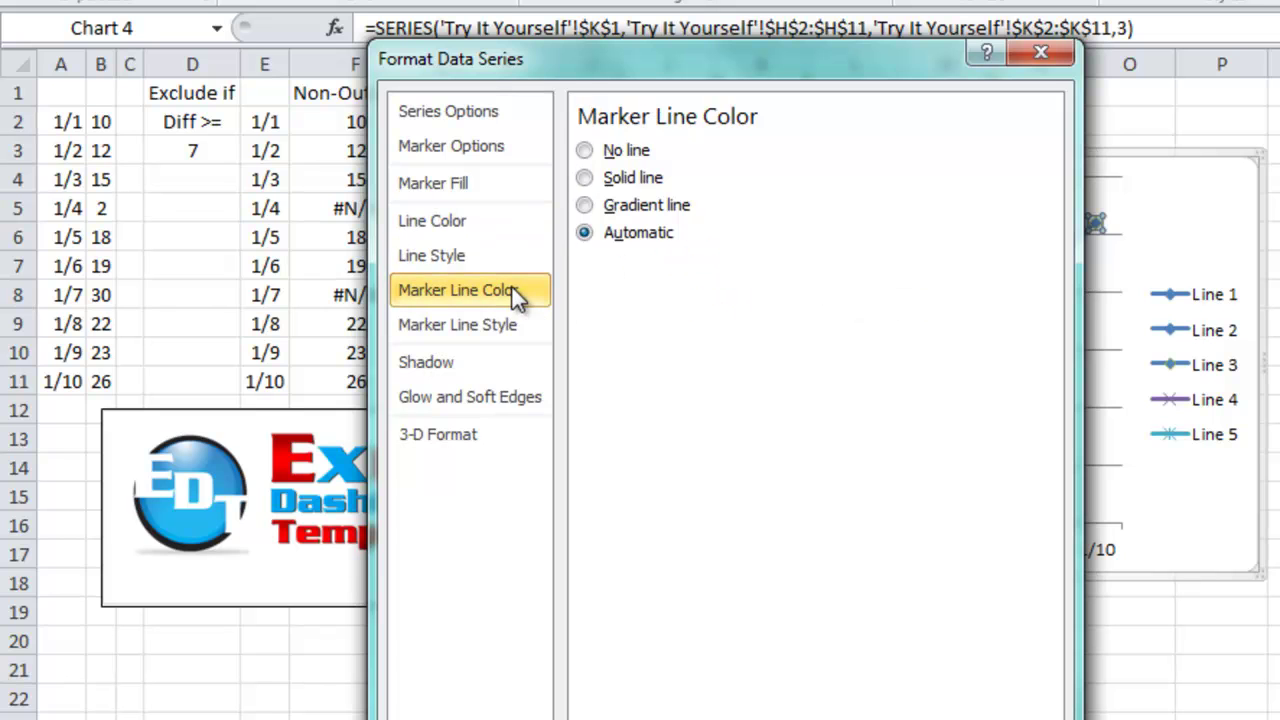
pyautogui.click(605, 177)
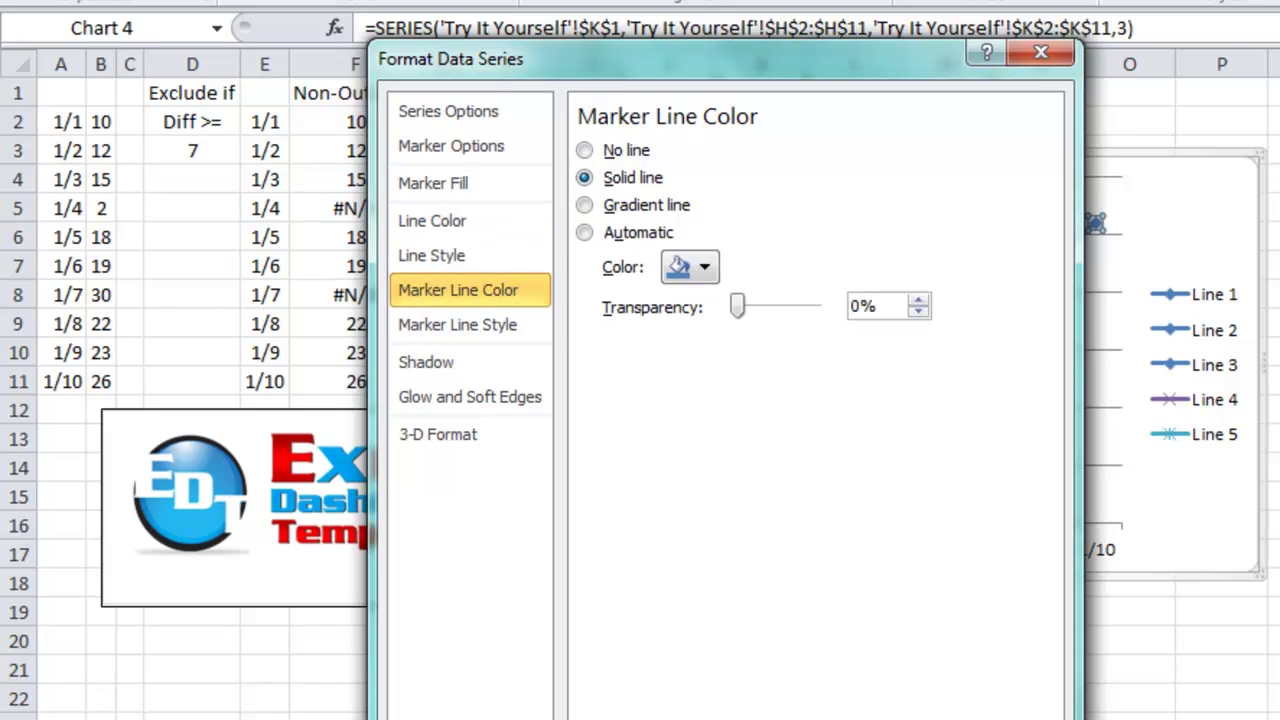
pyautogui.press('Escape')
pyautogui.click(1188, 543)
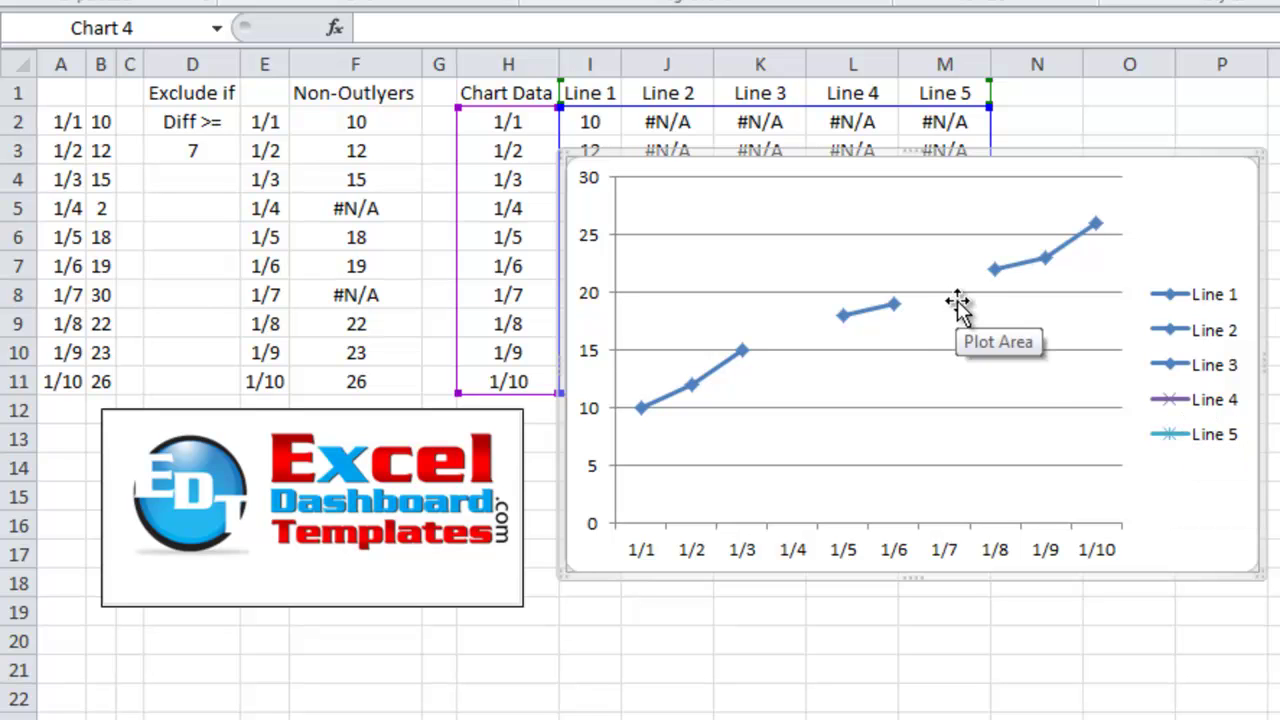
# Step: Cycle through the chart series from Line 2 to the empty Line 4 series to view its series formula
pyautogui.click(878, 314)
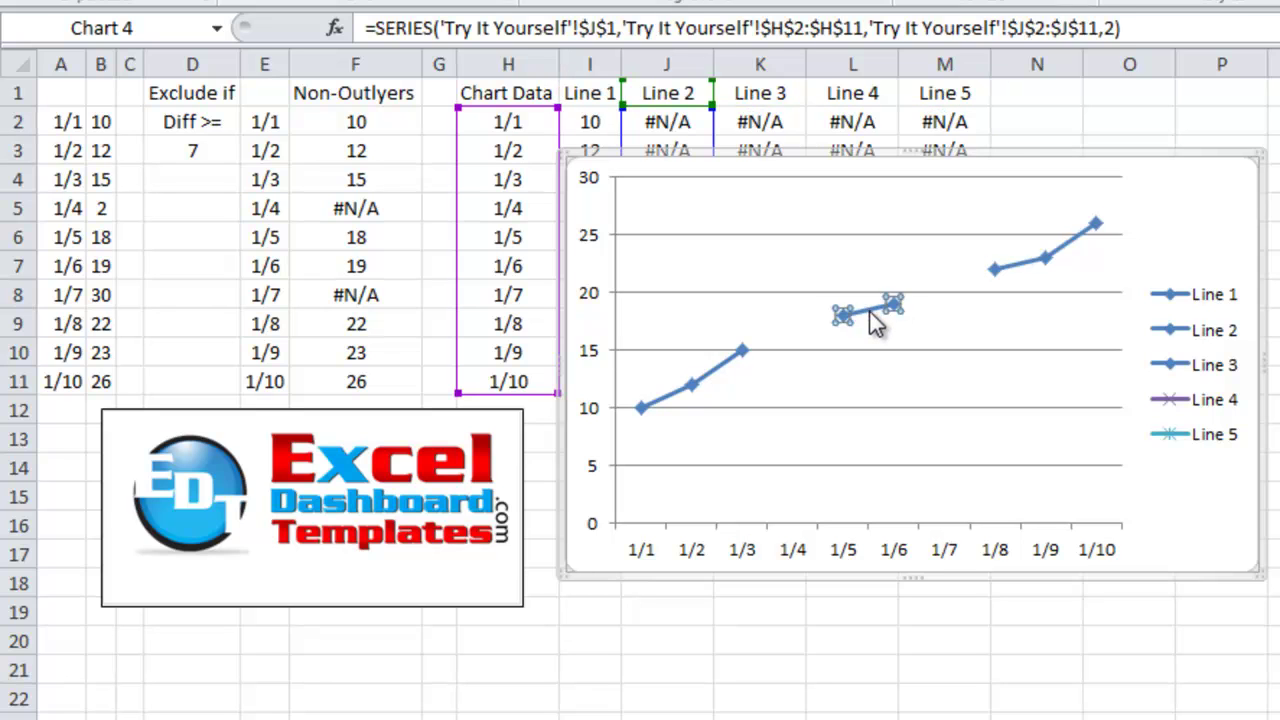
pyautogui.press('Down')
pyautogui.press('Down')
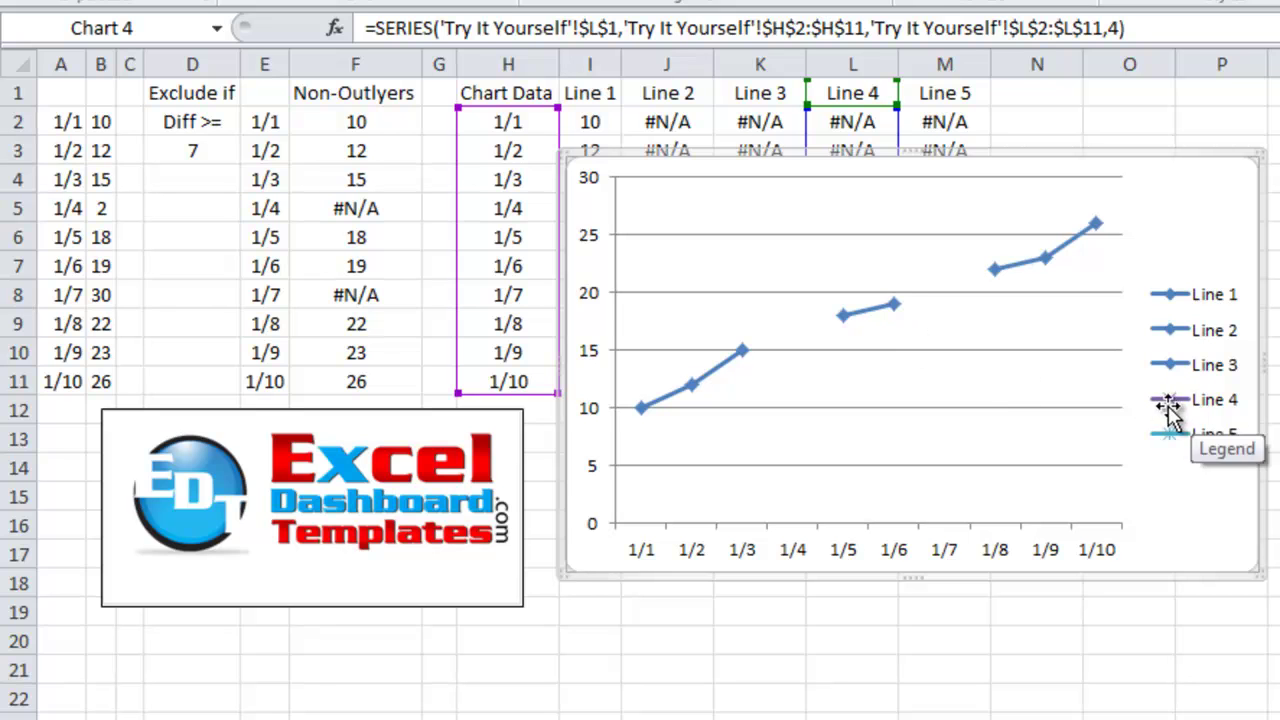
# Step: Test the chart with exclusion thresholds of 2, 12 and 2 again in D3, and restore the threshold to 7
pyautogui.click(178, 155)
pyautogui.write('2')
pyautogui.press('Return')
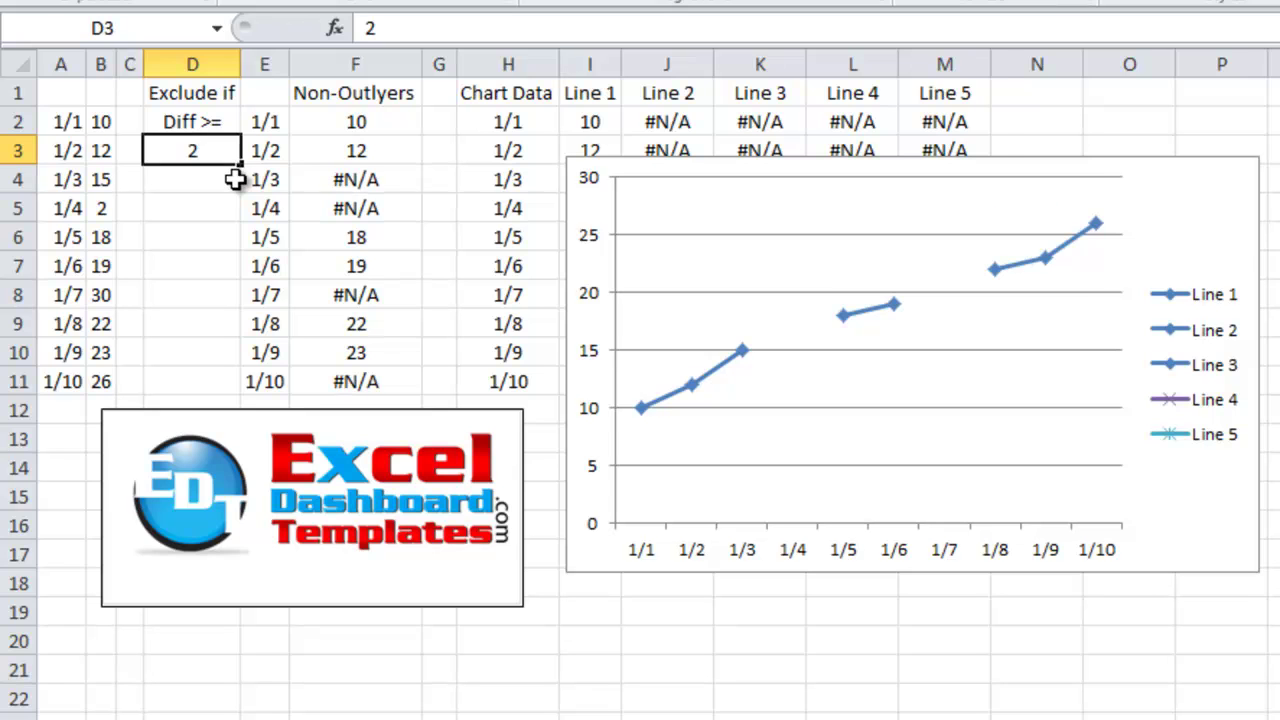
pyautogui.click(212, 150)
pyautogui.write('1')
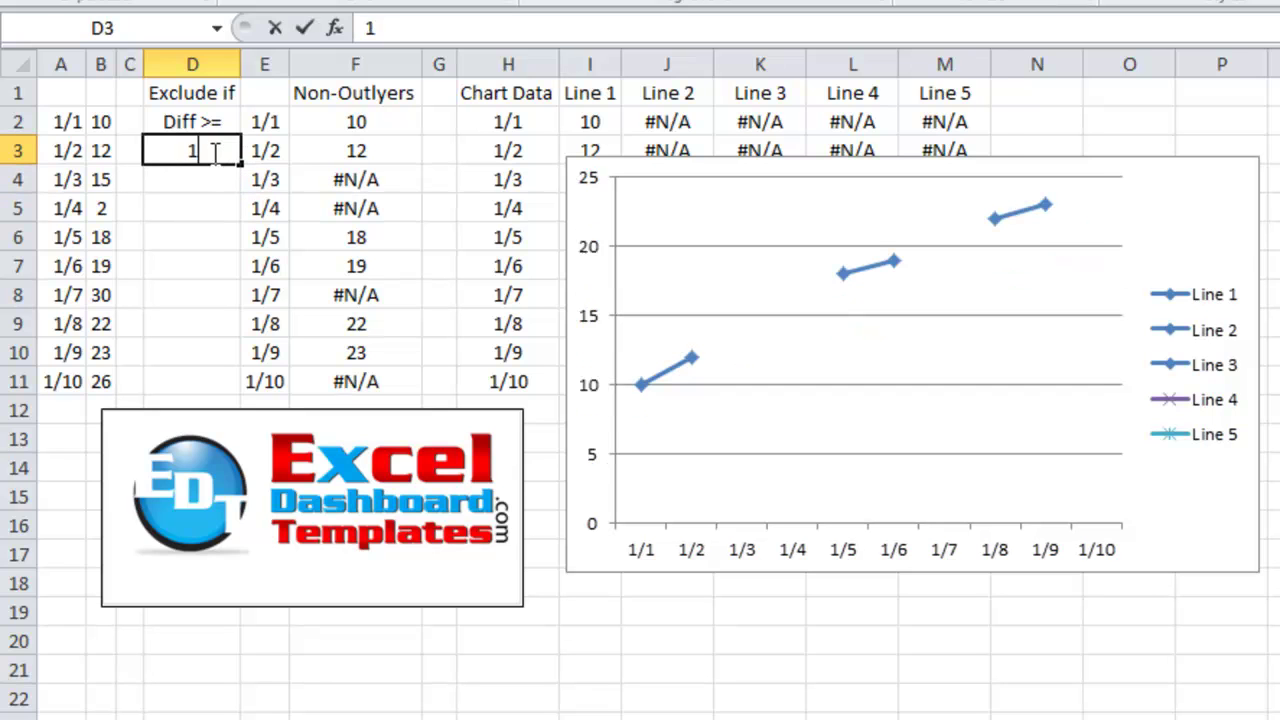
pyautogui.press('Return')
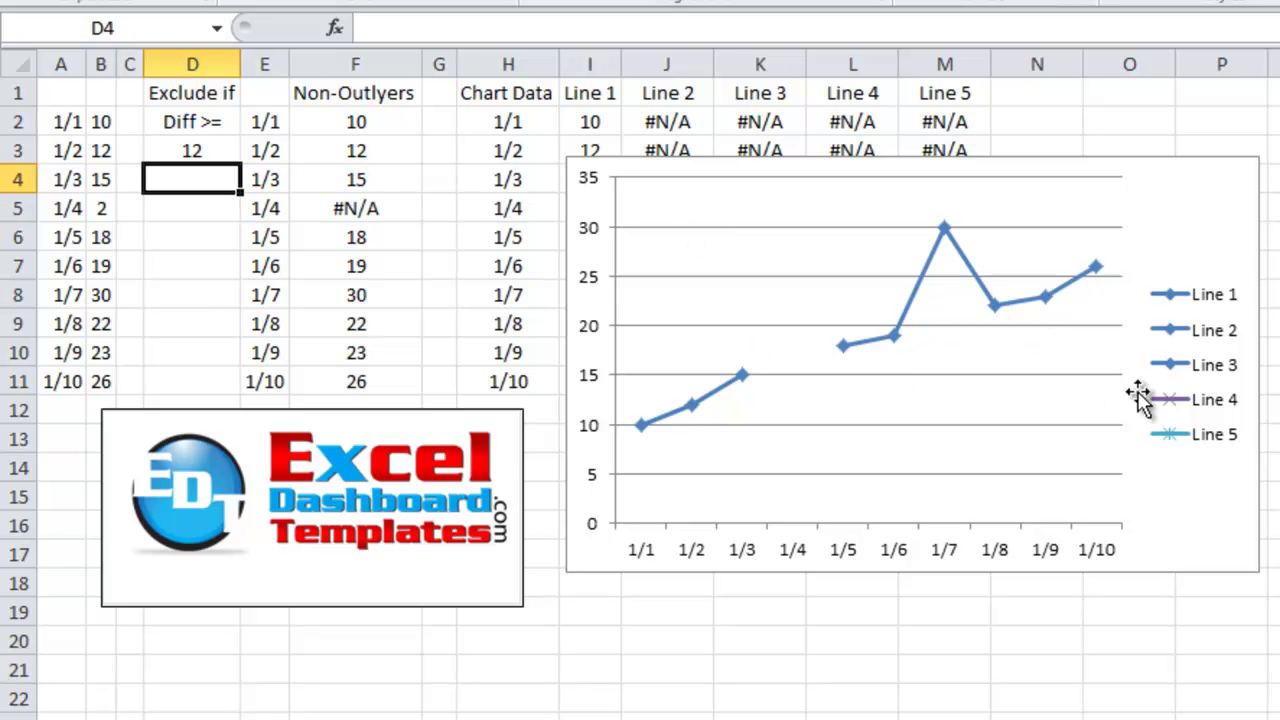
pyautogui.press('Up')
pyautogui.write('2')
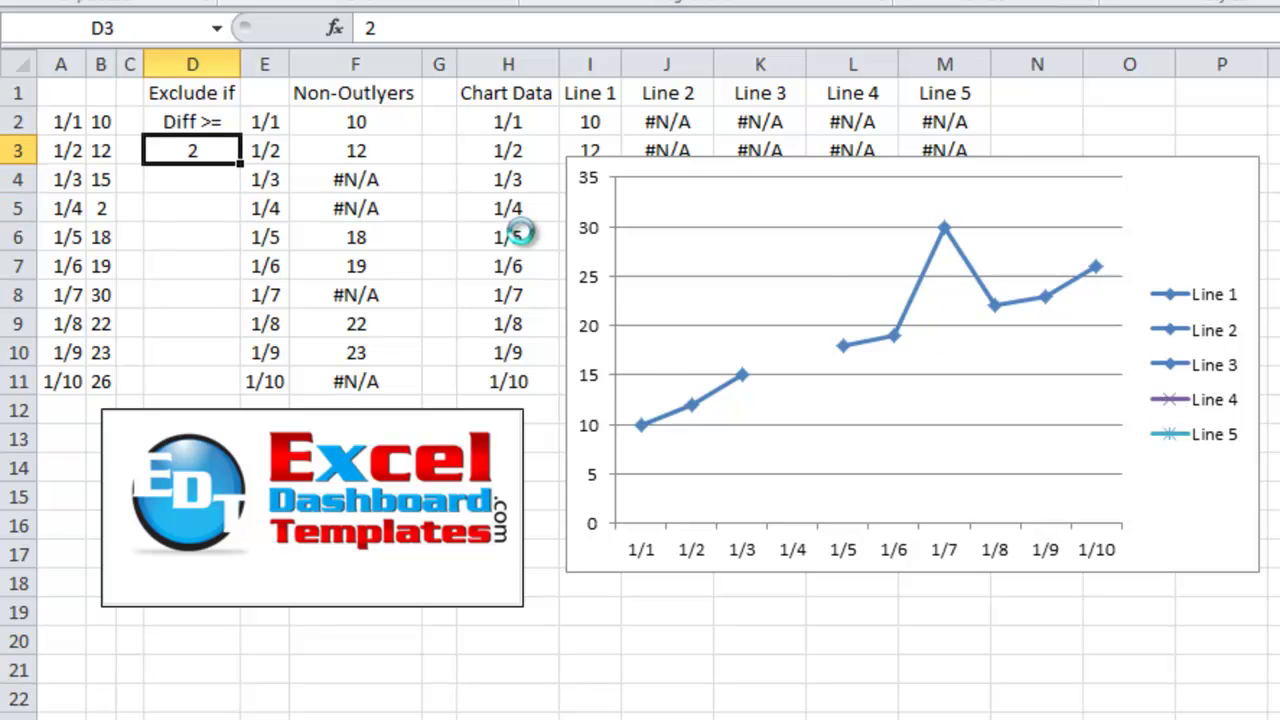
pyautogui.hotkey('ctrl', 'Return')
pyautogui.write('7')
pyautogui.hotkey('ctrl', 'Return')
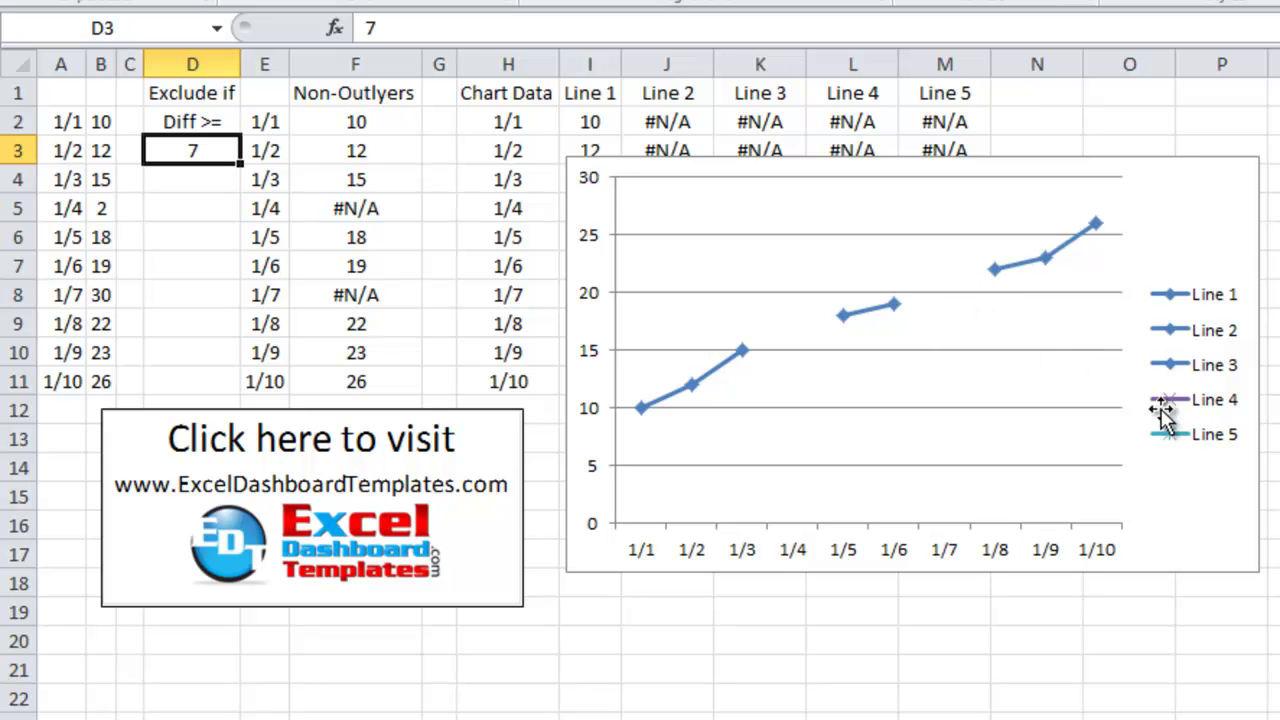
# Step: Delete the legend from the line chart
pyautogui.click(1226, 364)
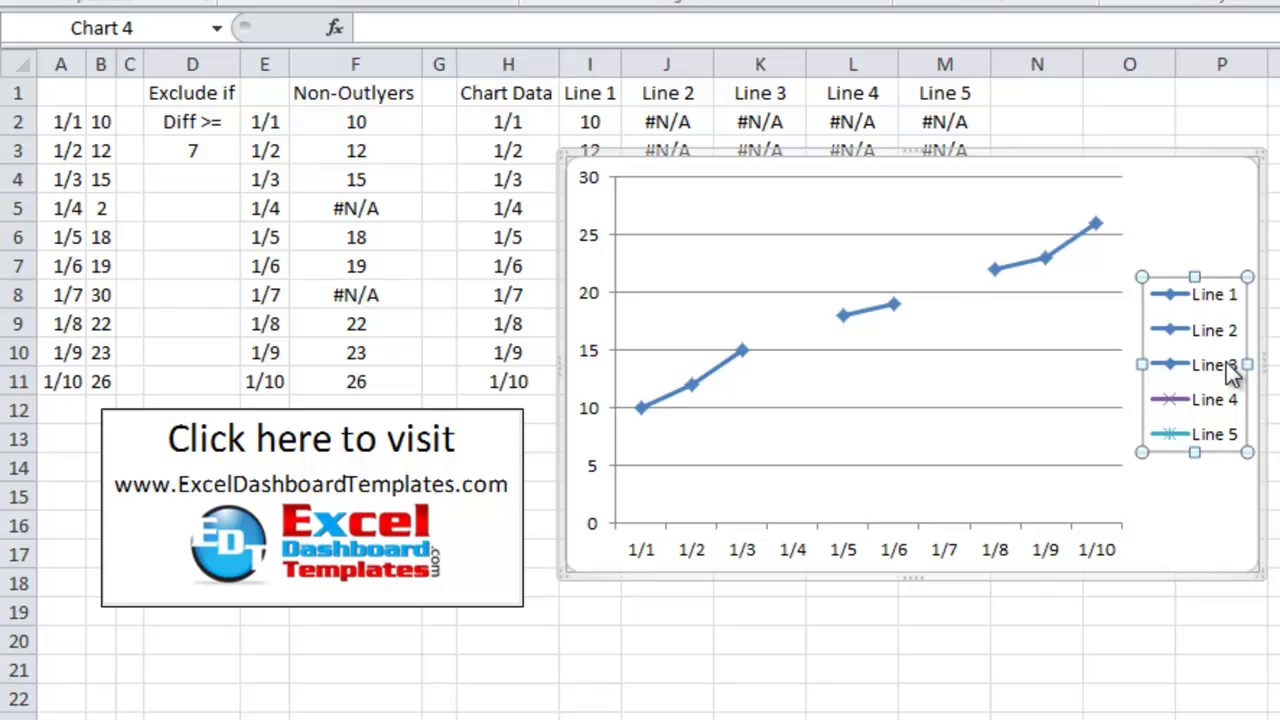
pyautogui.press('Delete')
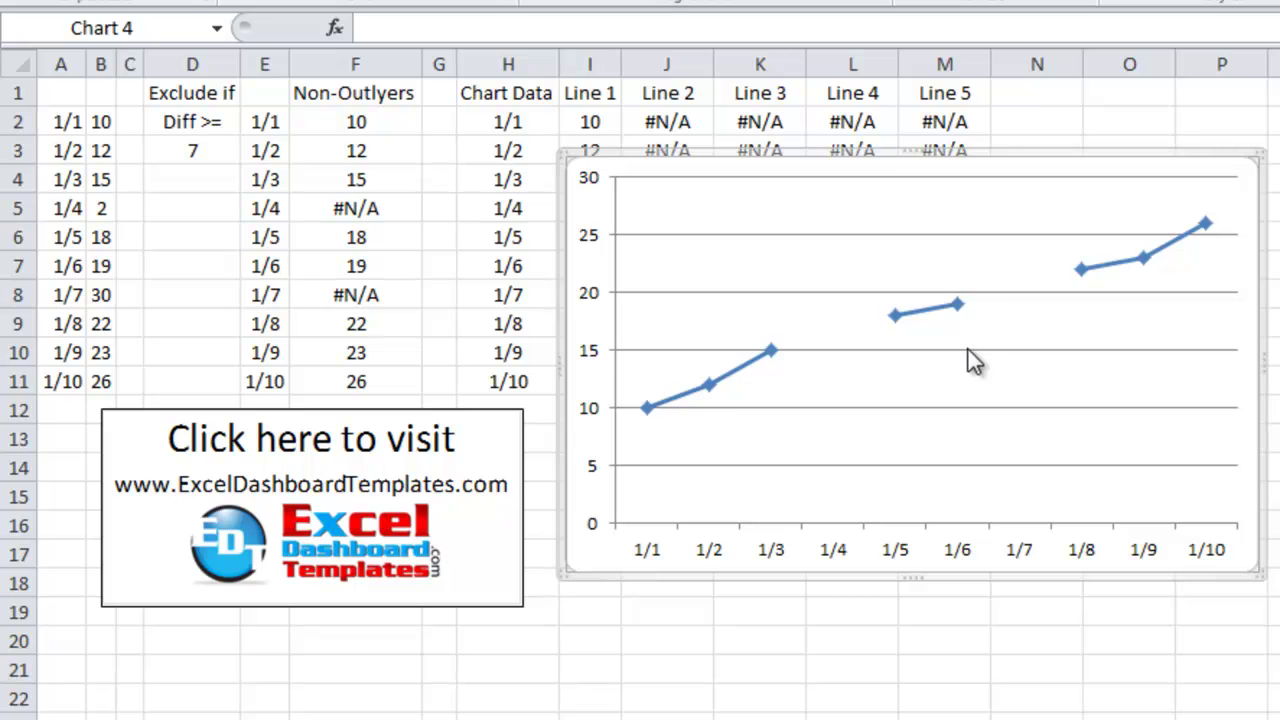